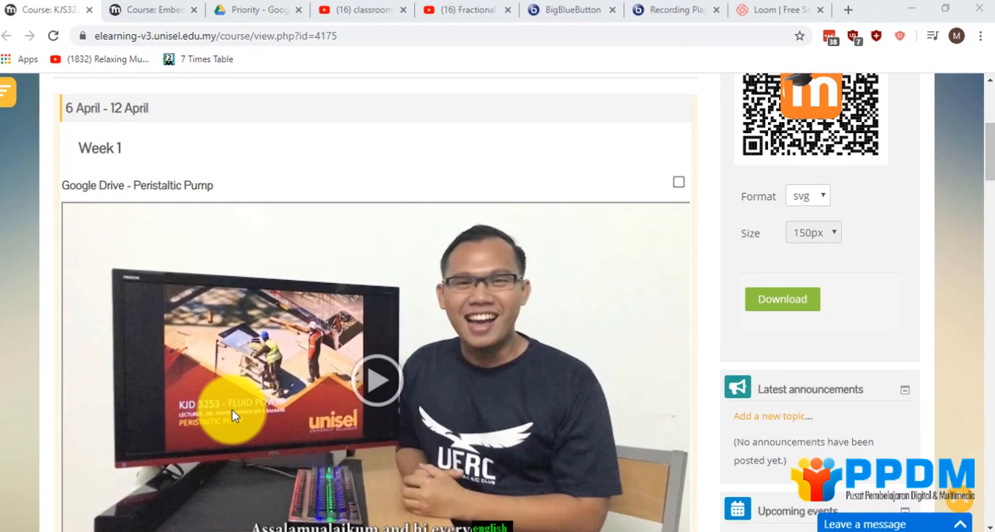
# Examine the Week 1 to Week 4 embedded video titles in the KJS3223 - Product Design course, highlighting the titles of the different video sources.
pyautogui.scroll(4, 232, 416)
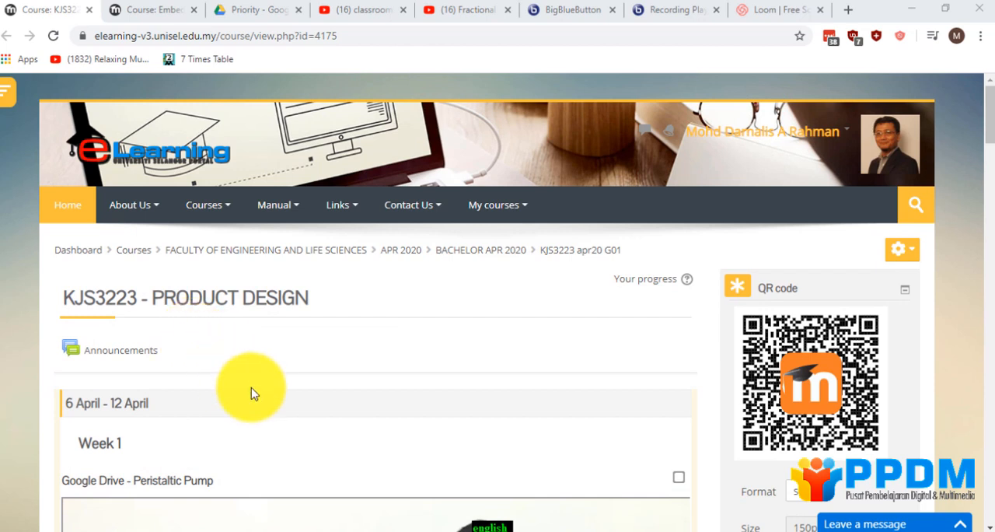
pyautogui.scroll(-5, 250, 393)
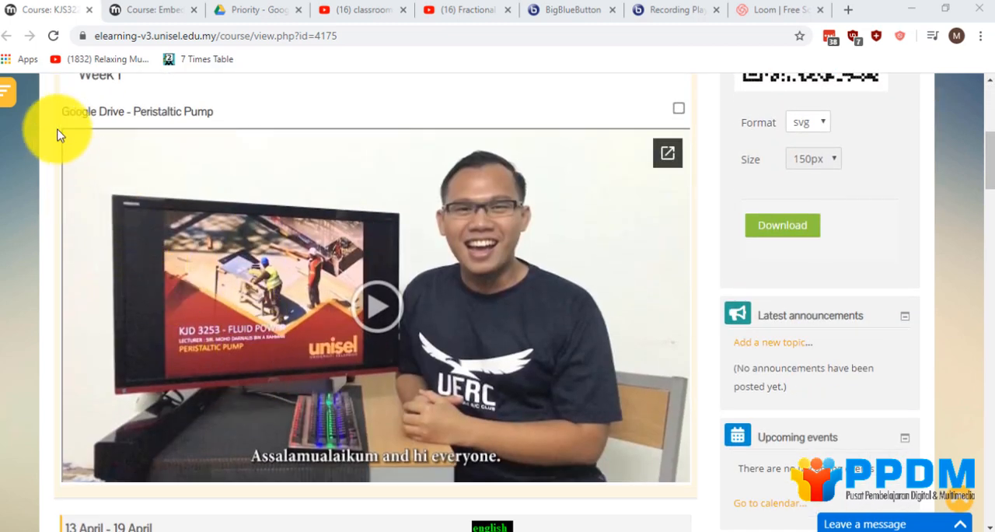
pyautogui.moveTo(65, 110); pyautogui.dragTo(311, 318)
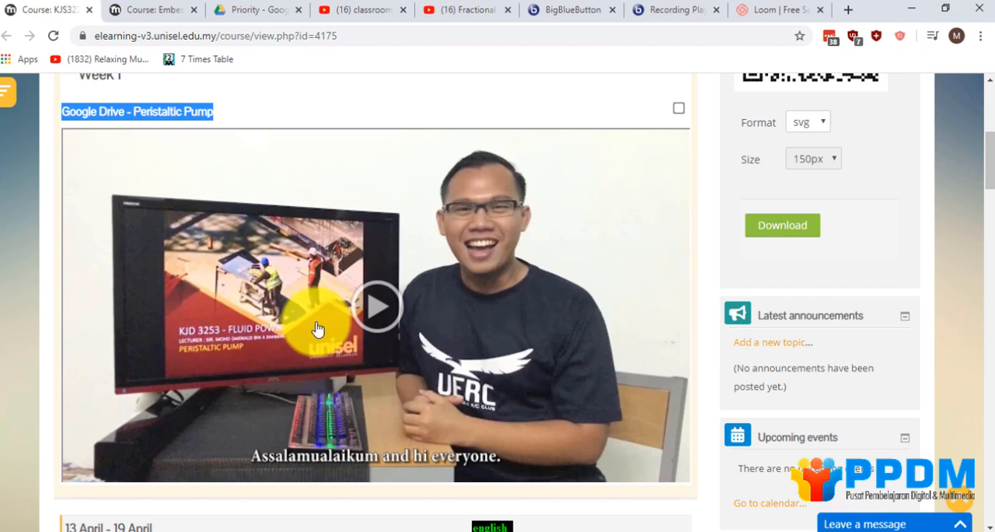
pyautogui.scroll(-6, 317, 330)
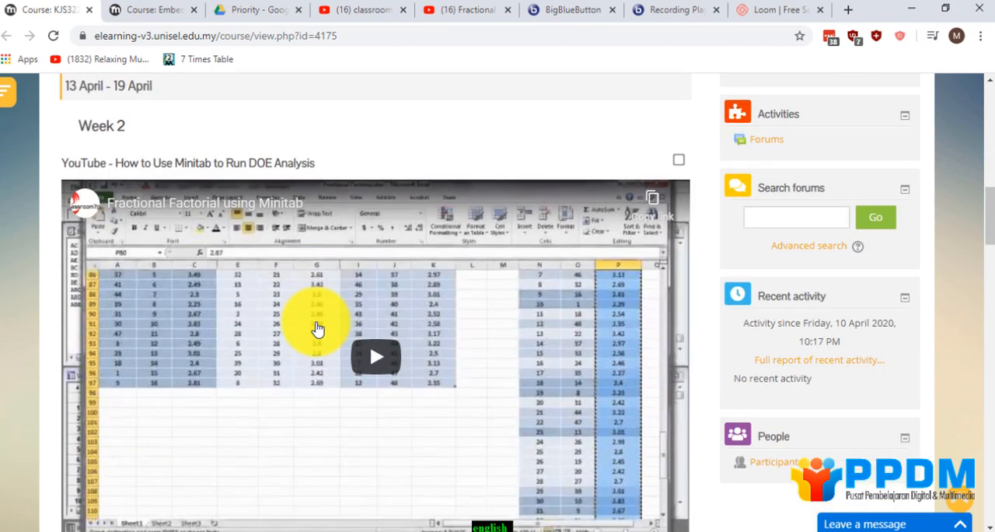
pyautogui.moveTo(62, 164); pyautogui.dragTo(317, 172)
pyautogui.scroll(-6, 342, 233)
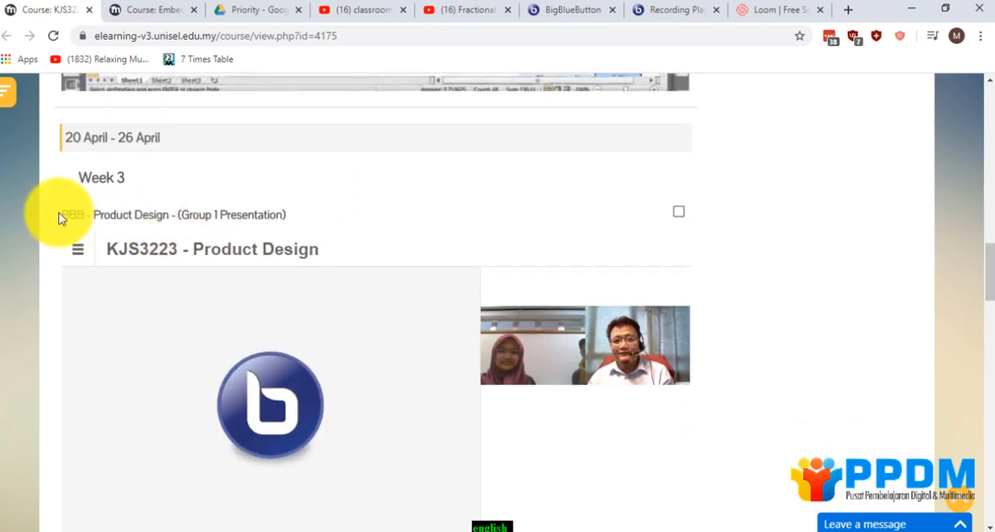
pyautogui.scroll(-1, 62, 215)
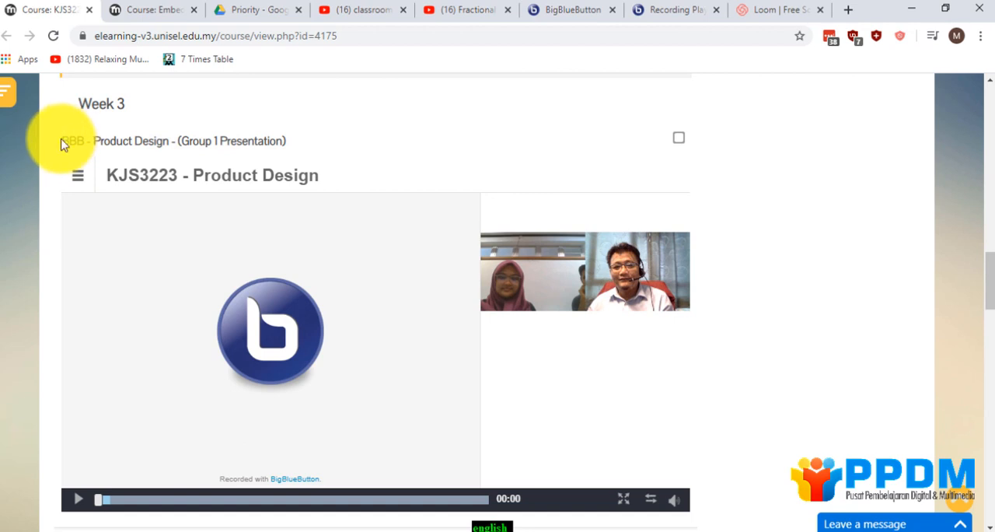
pyautogui.moveTo(65, 140); pyautogui.dragTo(291, 149)
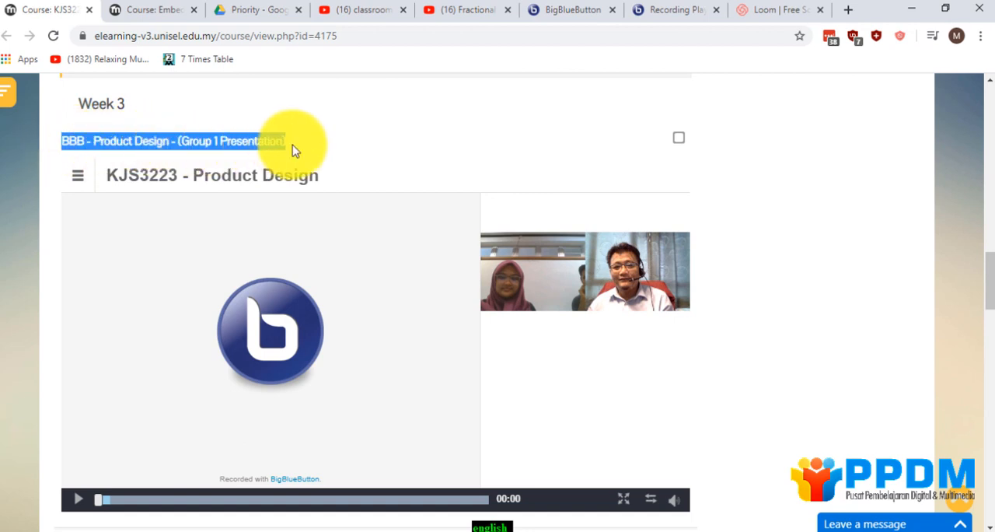
pyautogui.scroll(-7, 337, 218)
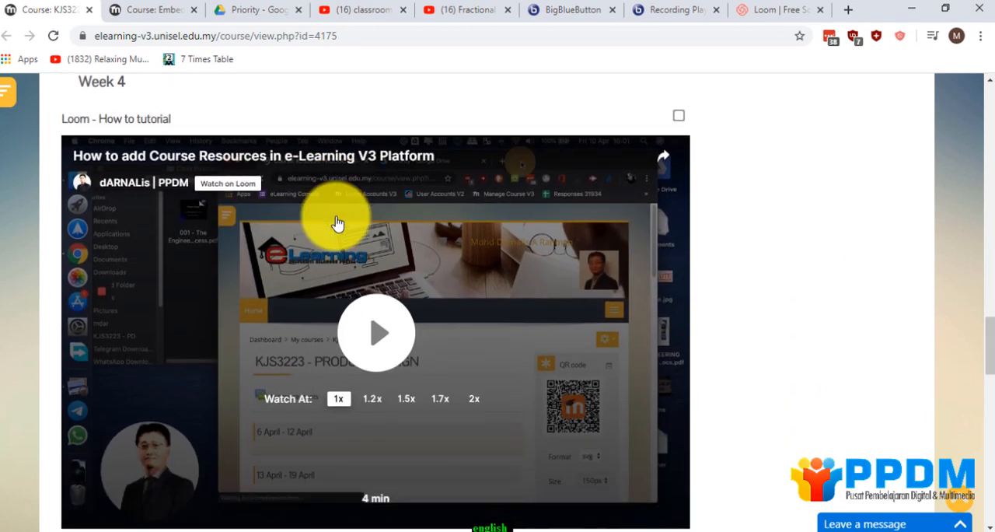
pyautogui.moveTo(61, 118); pyautogui.dragTo(164, 117)
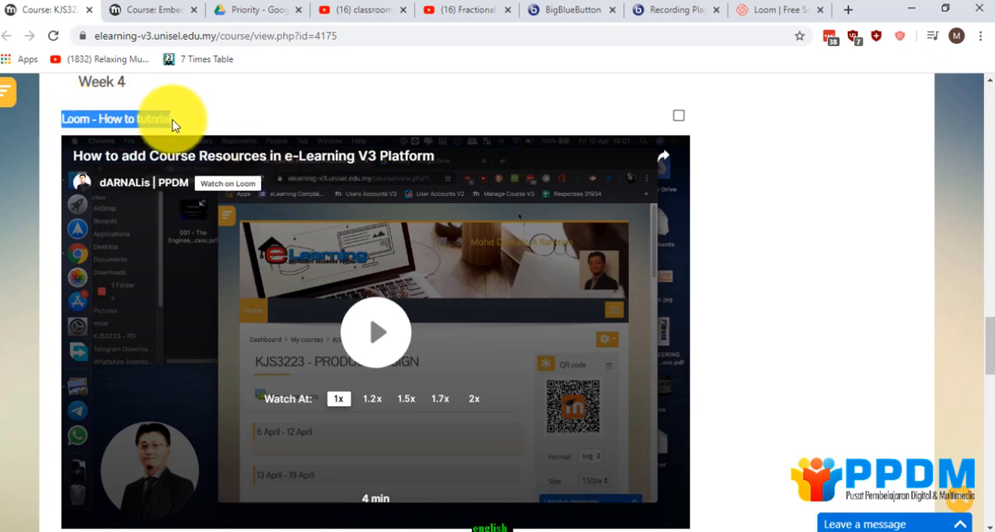
# Play the Week 1 Google Drive video on the peristaltic pump, skip ahead to about 0:52, and pause it.
pyautogui.scroll(10, 175, 129)
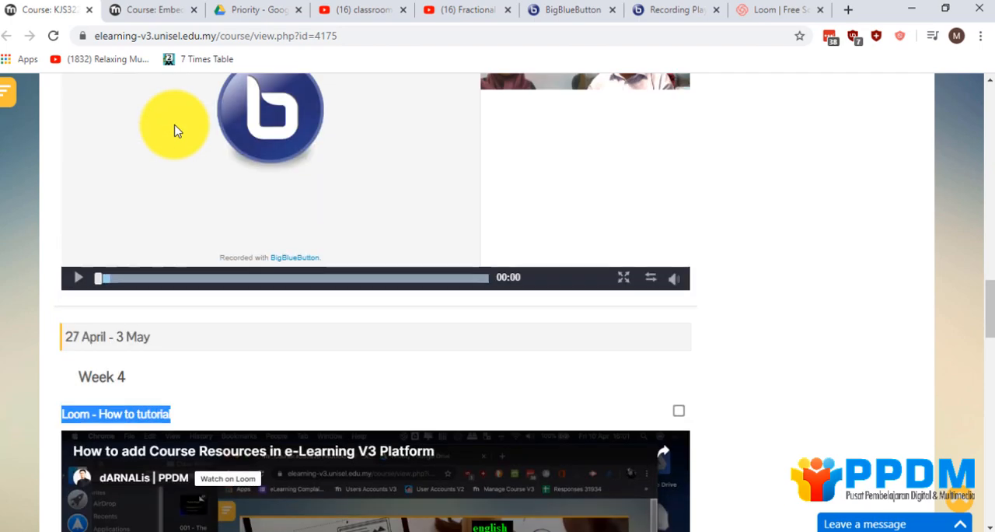
pyautogui.scroll(10, 175, 129)
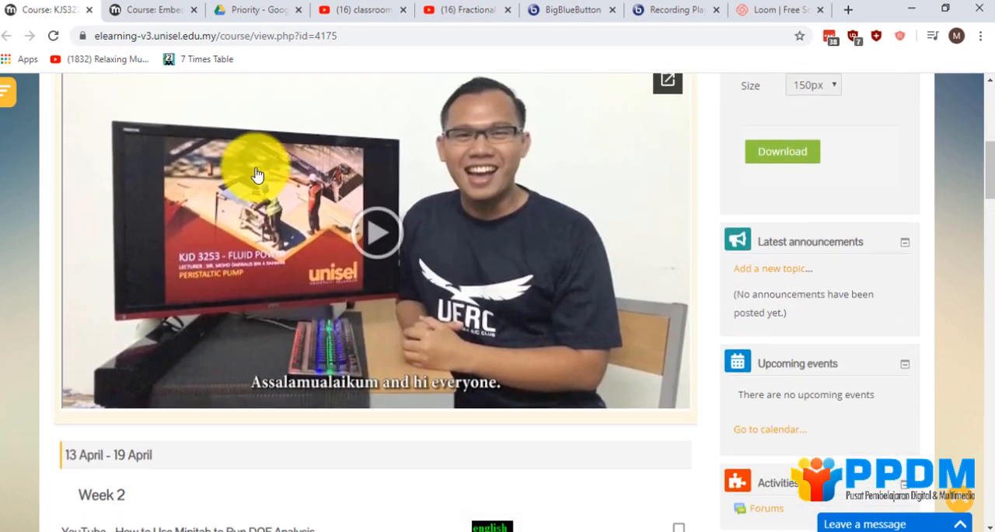
pyautogui.click(375, 227)
pyautogui.scroll(1, 181, 402)
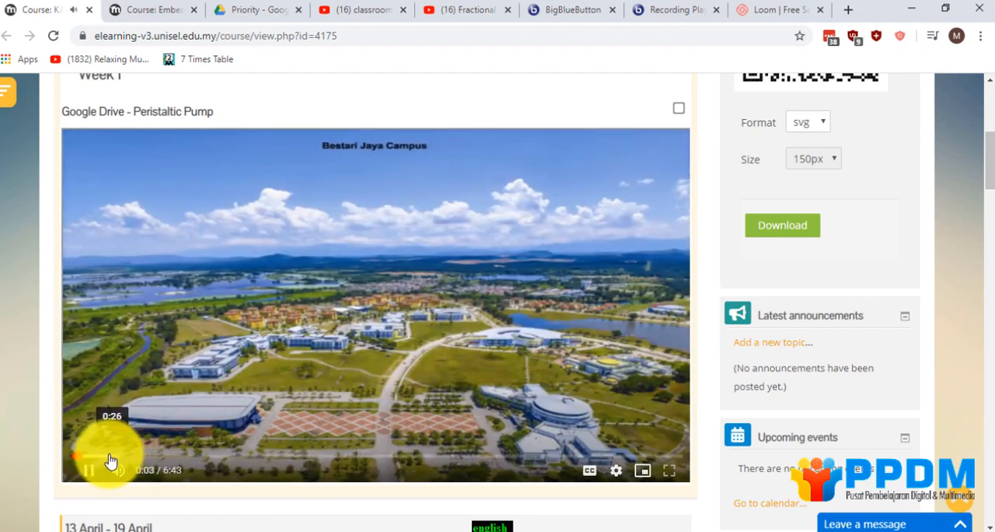
pyautogui.click(110, 457)
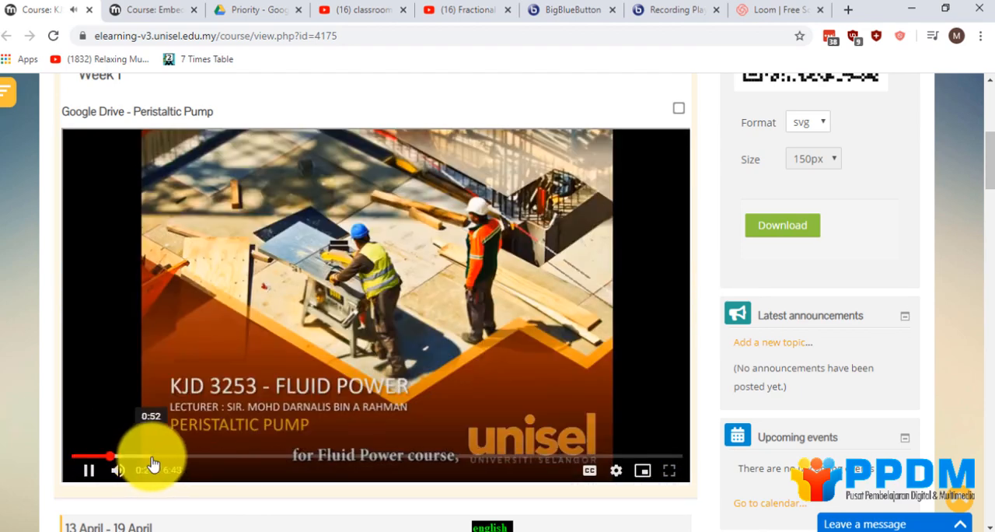
pyautogui.click(154, 457)
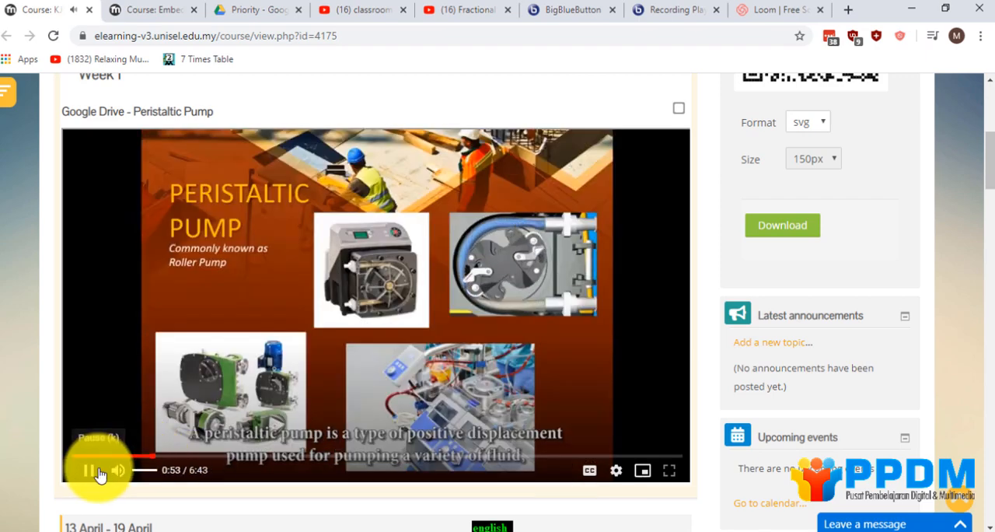
pyautogui.click(91, 470)
# Play the Week 2 YouTube video on running DOE analysis in Minitab, skip ahead to about 5:50, and pause it.
pyautogui.scroll(-7, 188, 438)
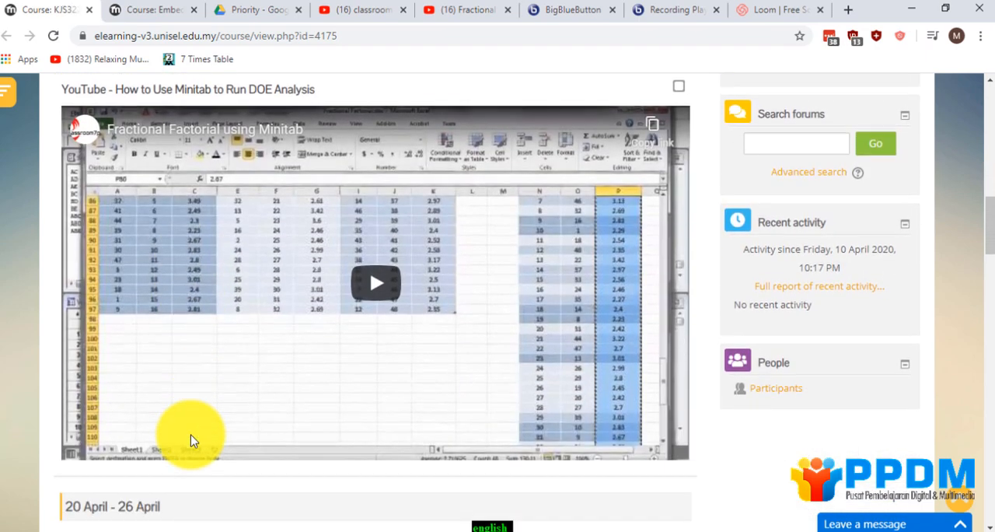
pyautogui.scroll(1, 192, 440)
pyautogui.click(344, 366)
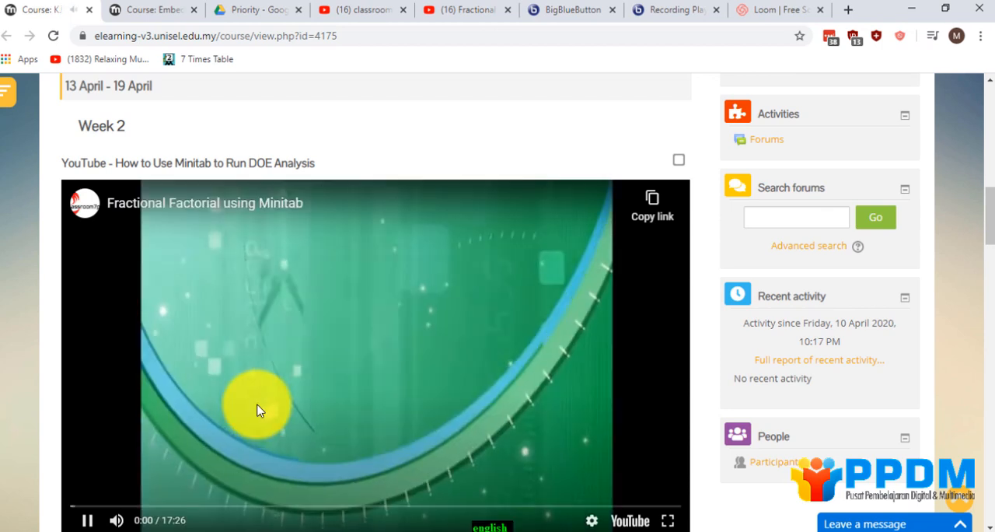
pyautogui.scroll(-1, 256, 411)
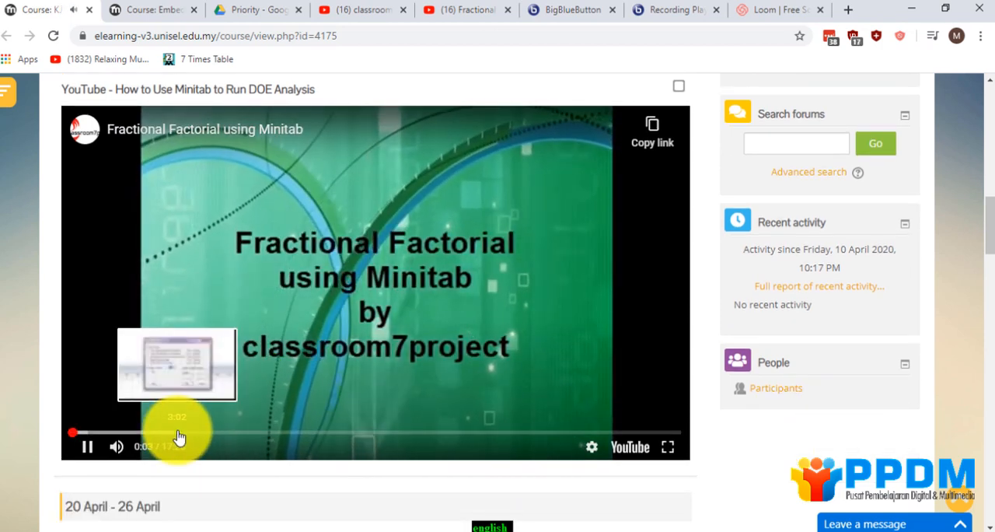
pyautogui.click(178, 433)
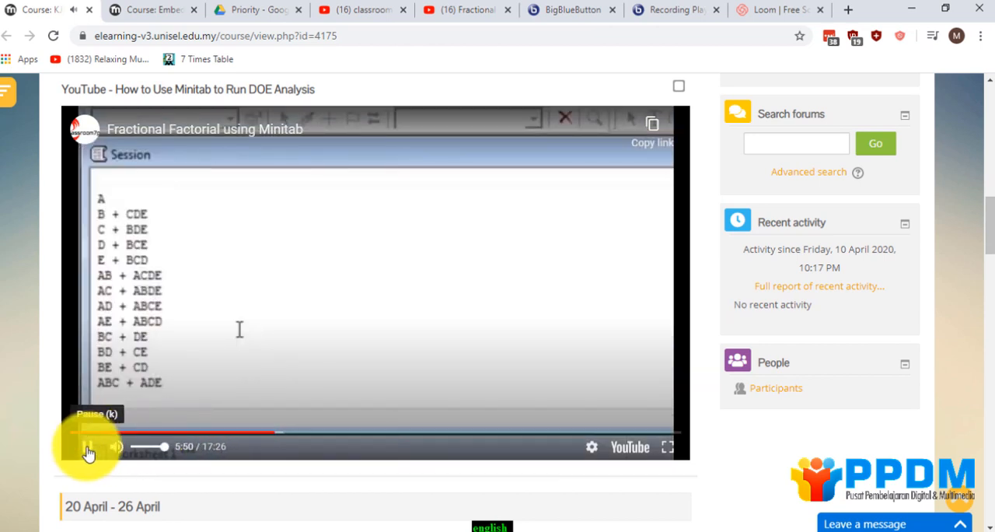
# Play the Week 3 BigBlueButton recording, skip through it to about 3:56, 8:34 and 12:01, and pause it.
pyautogui.scroll(-6, 109, 443)
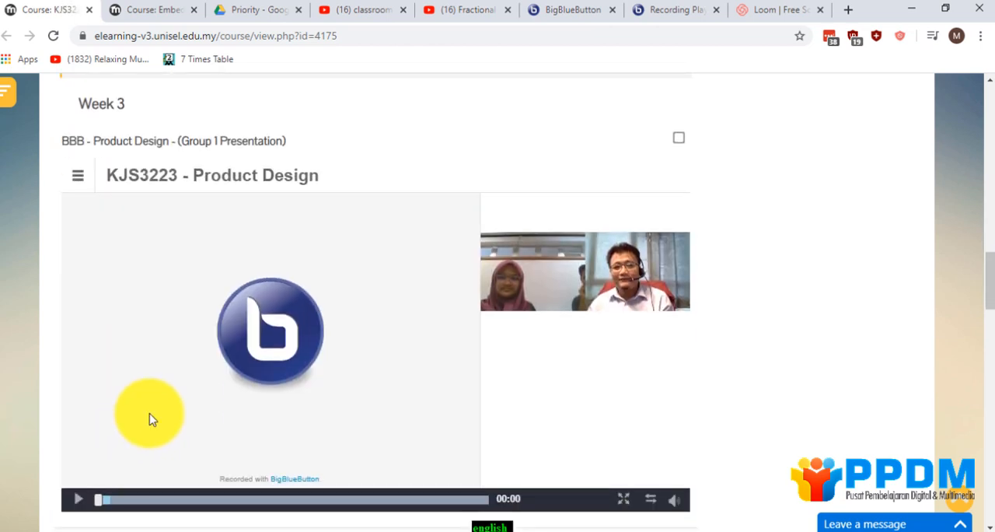
pyautogui.click(80, 500)
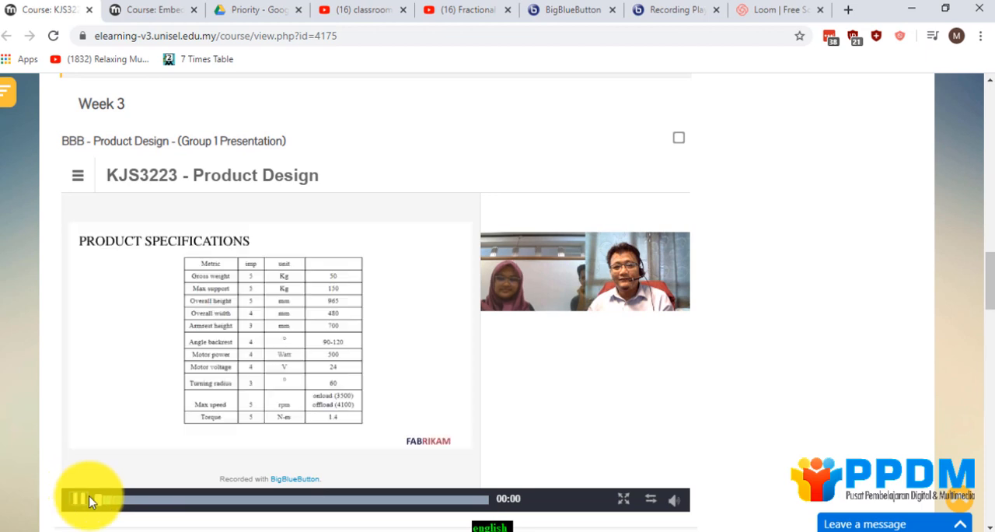
pyautogui.click(142, 500)
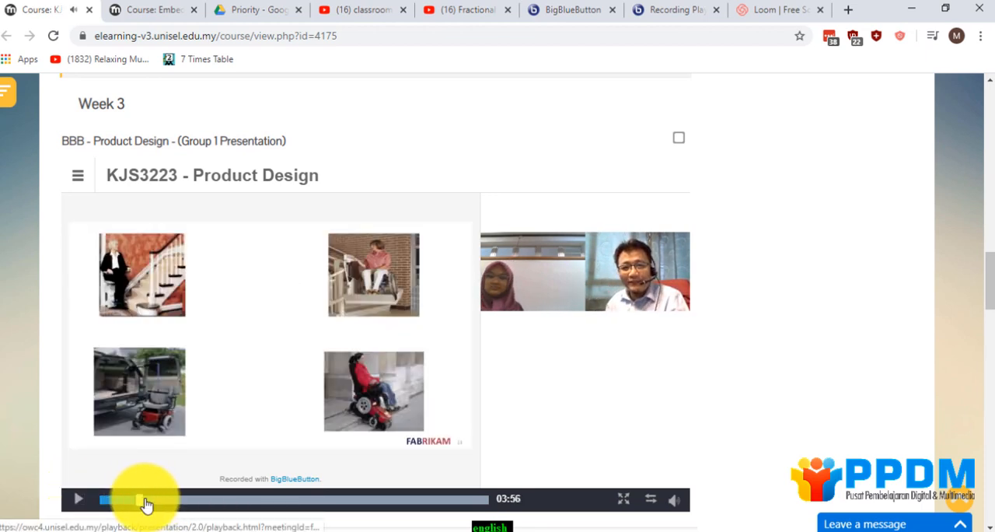
pyautogui.click(188, 502)
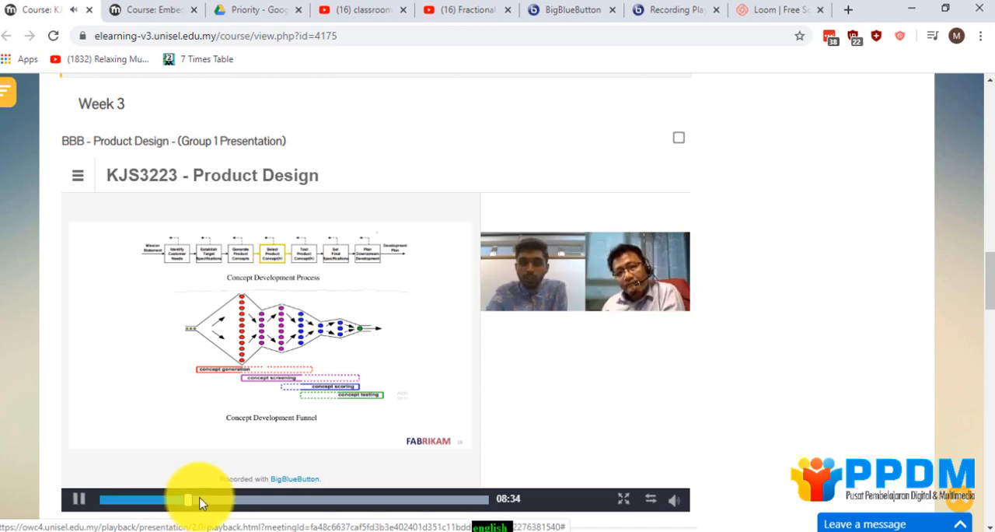
pyautogui.click(227, 501)
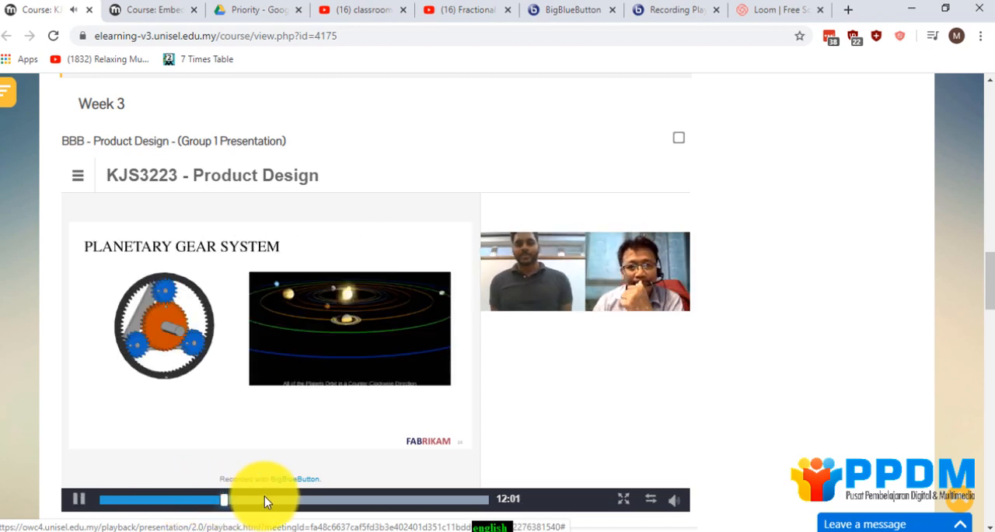
pyautogui.click(79, 499)
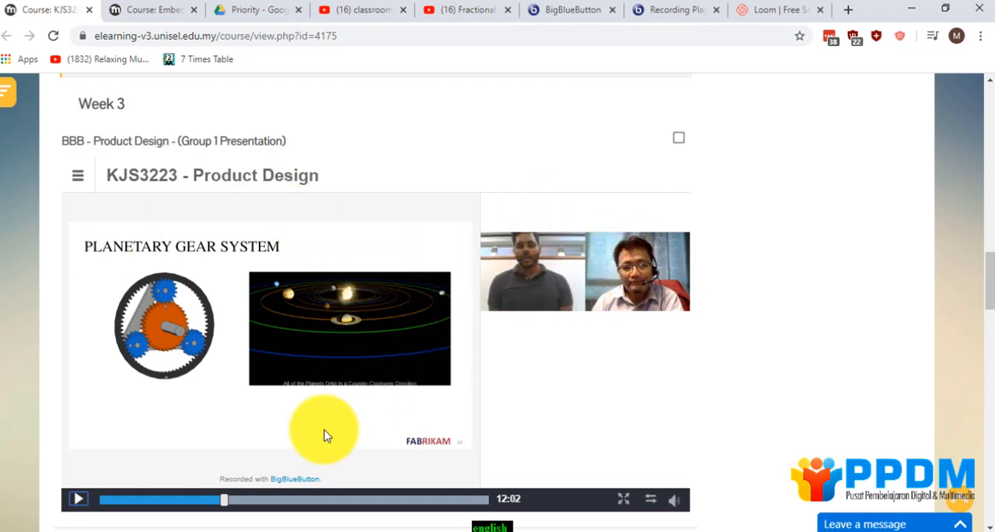
# Play the first few seconds of the Week 4 Loom tutorial on adding course resources and pause it.
pyautogui.scroll(-8, 324, 432)
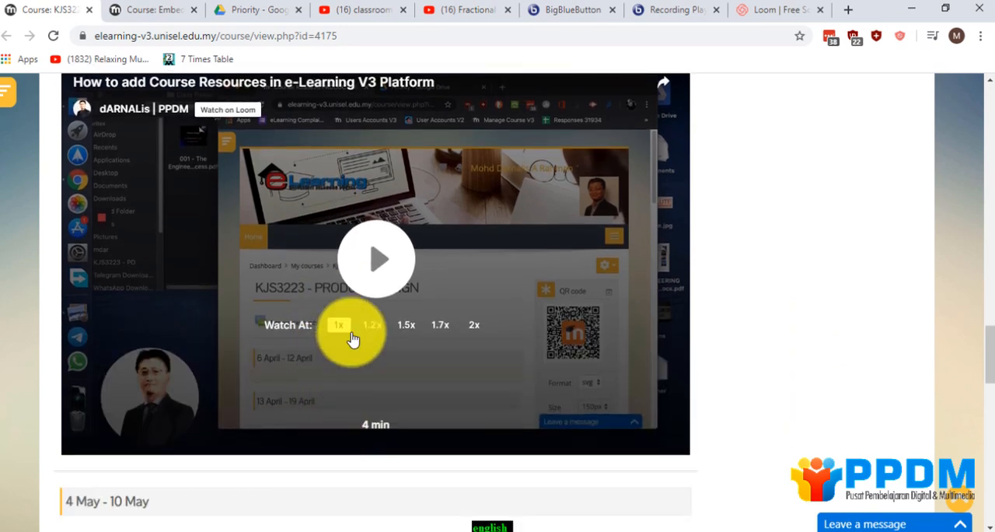
pyautogui.click(376, 260)
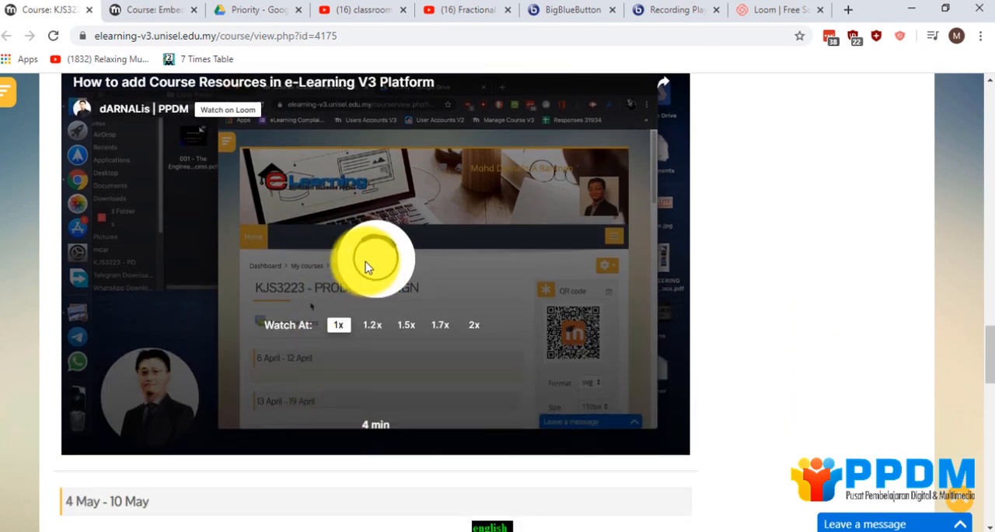
pyautogui.scroll(1, 357, 233)
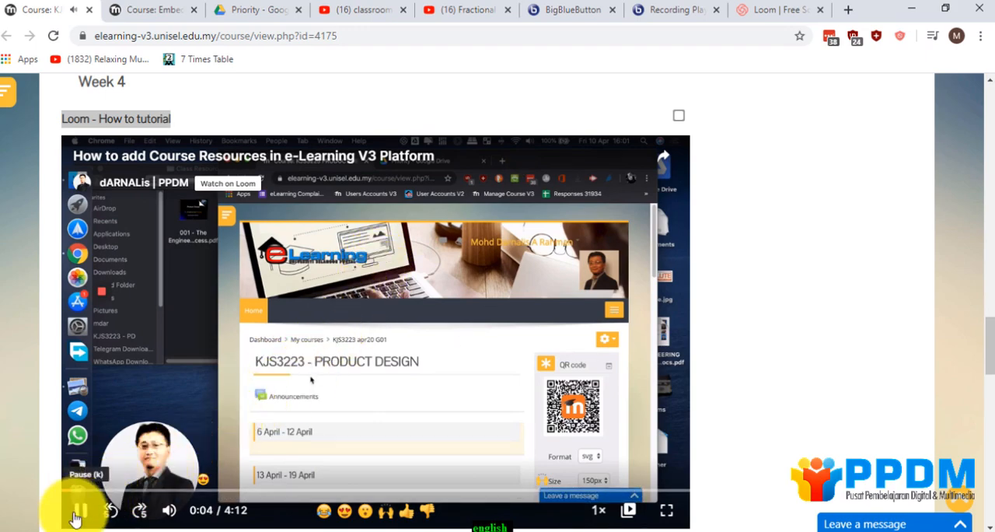
# Switch to the Embedding Videos course page and look over its Google Drive, YouTube, BigBlueButton and Loom sections.
pyautogui.scroll(10, 222, 396)
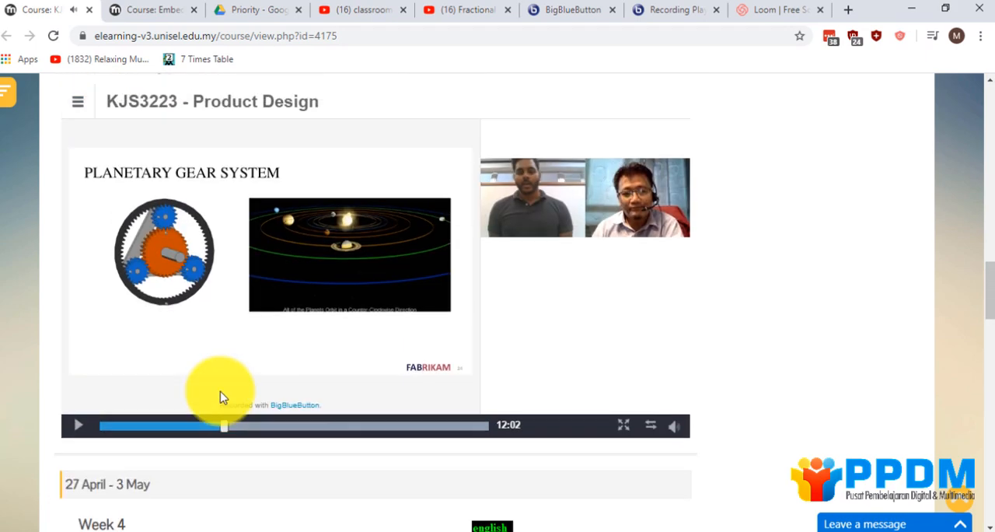
pyautogui.scroll(10, 222, 395)
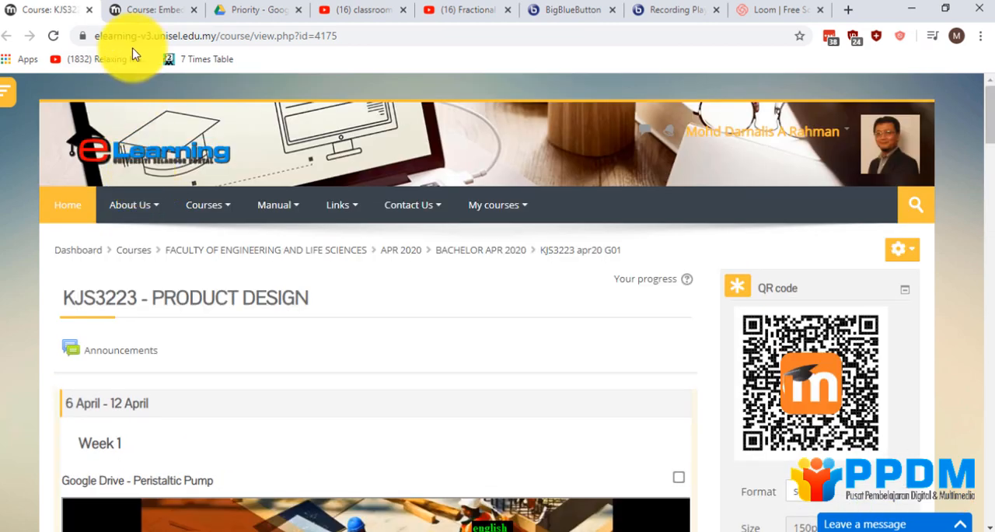
pyautogui.click(143, 23)
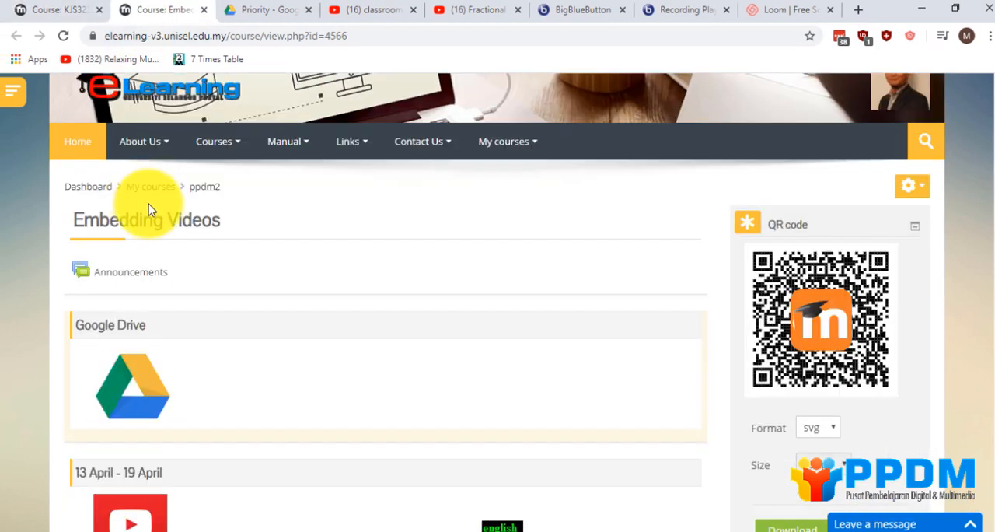
pyautogui.scroll(1, 173, 241)
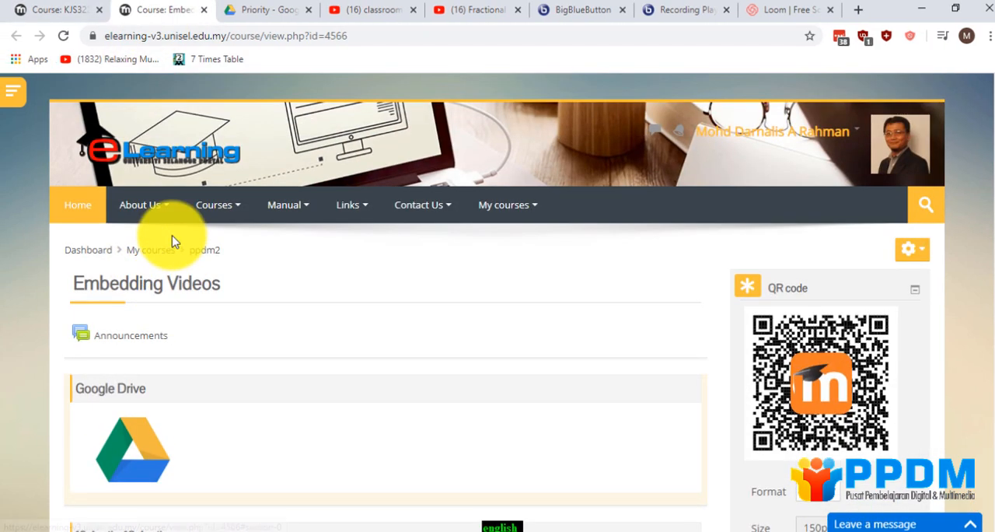
pyautogui.scroll(-2, 173, 241)
pyautogui.scroll(-1, 173, 240)
pyautogui.scroll(-4, 173, 241)
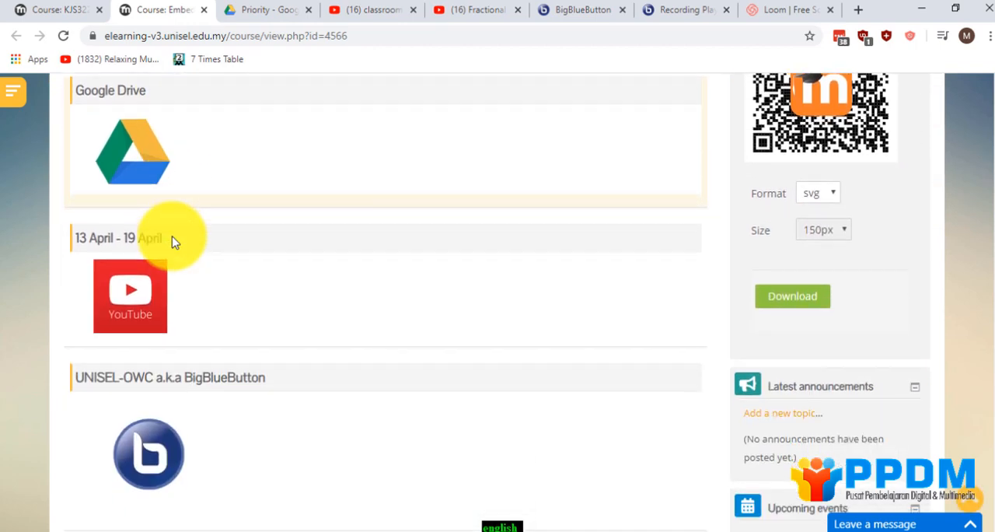
pyautogui.scroll(6, 173, 243)
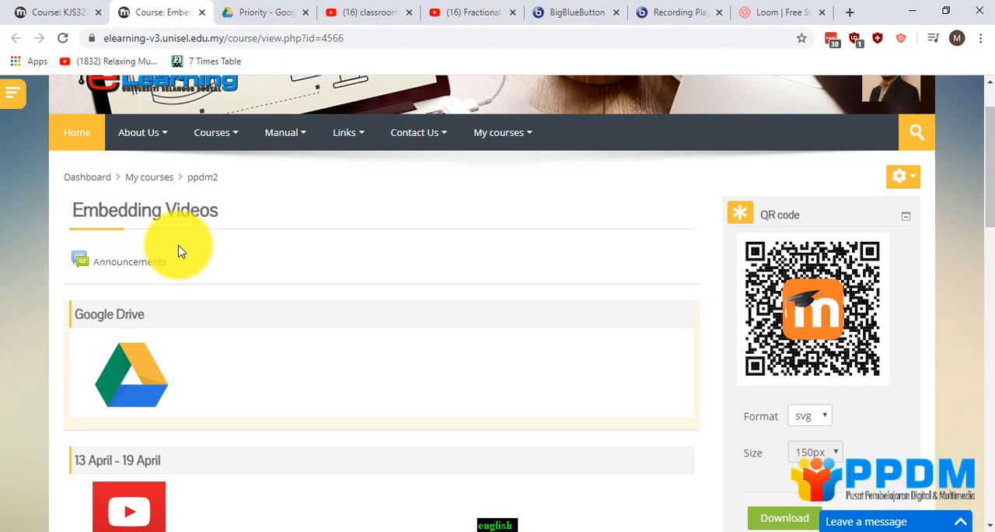
pyautogui.scroll(1, 180, 252)
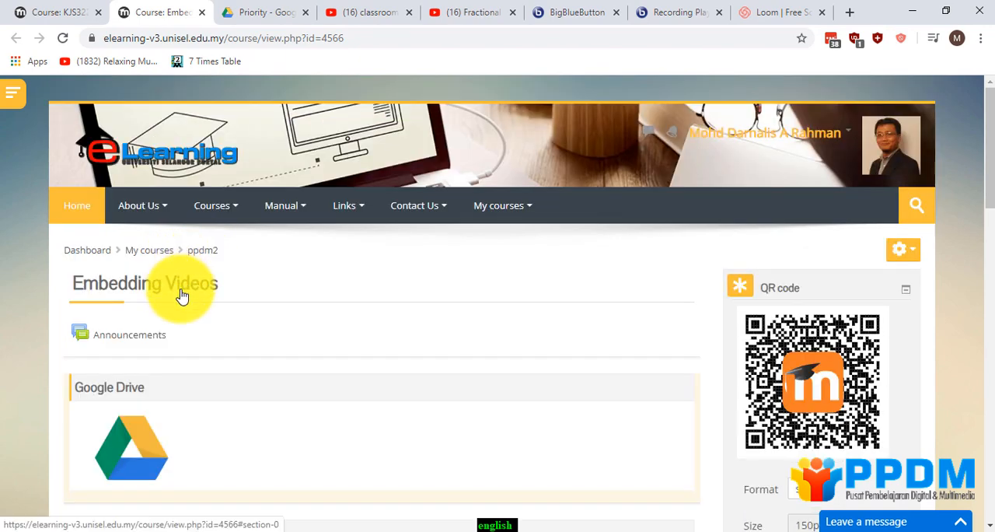
pyautogui.scroll(-1, 184, 295)
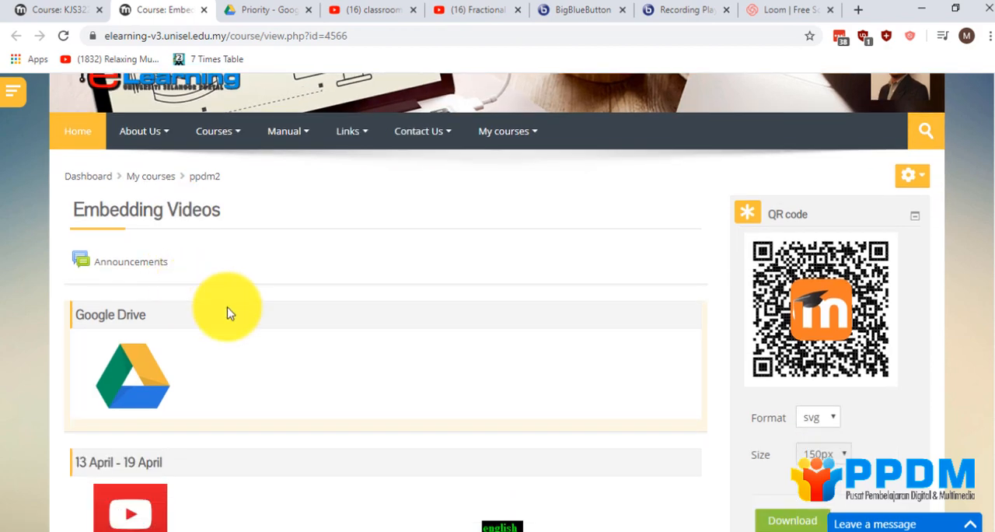
# Open html embed code.txt in Notepad++ and look over its two video embed templates.
pyautogui.click(503, 530)
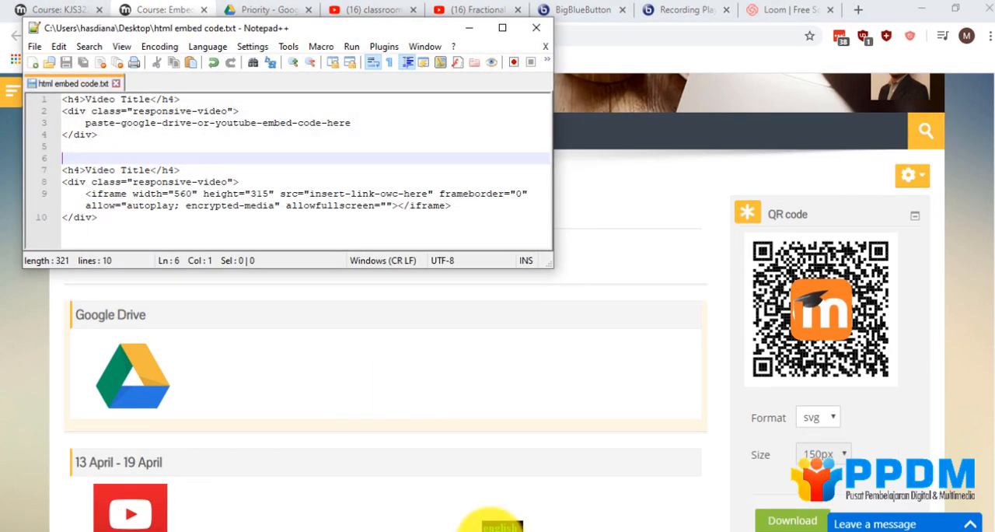
pyautogui.moveTo(153, 35); pyautogui.dragTo(324, 102)
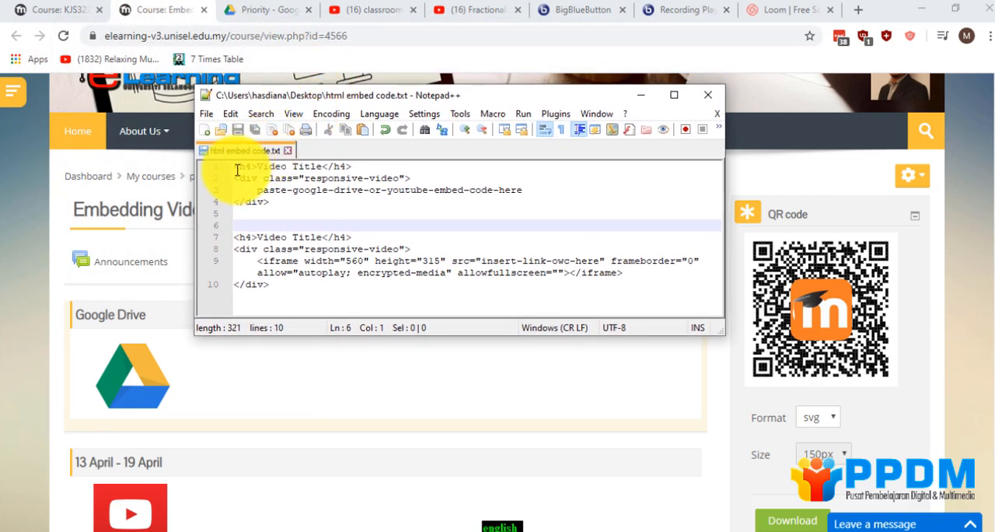
pyautogui.moveTo(237, 169); pyautogui.dragTo(279, 202)
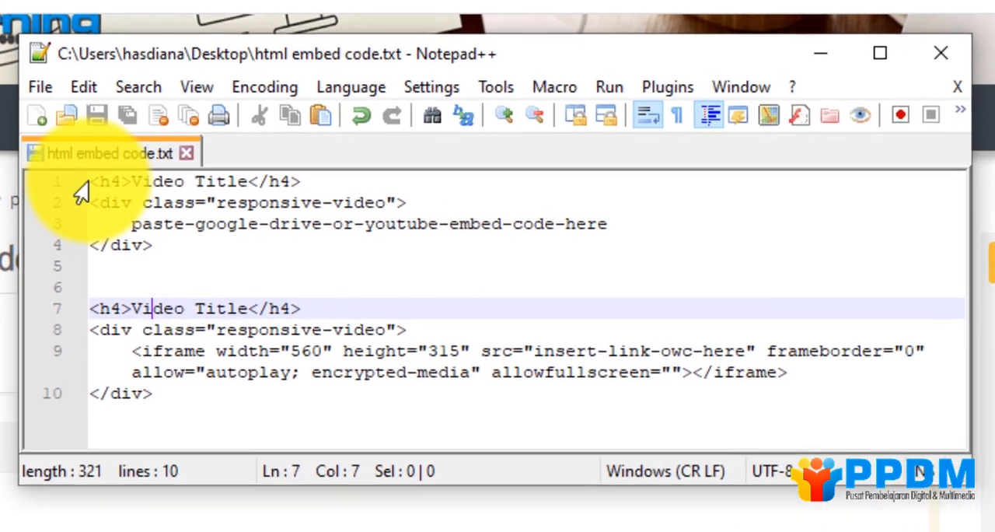
pyautogui.moveTo(237, 169); pyautogui.dragTo(279, 202)
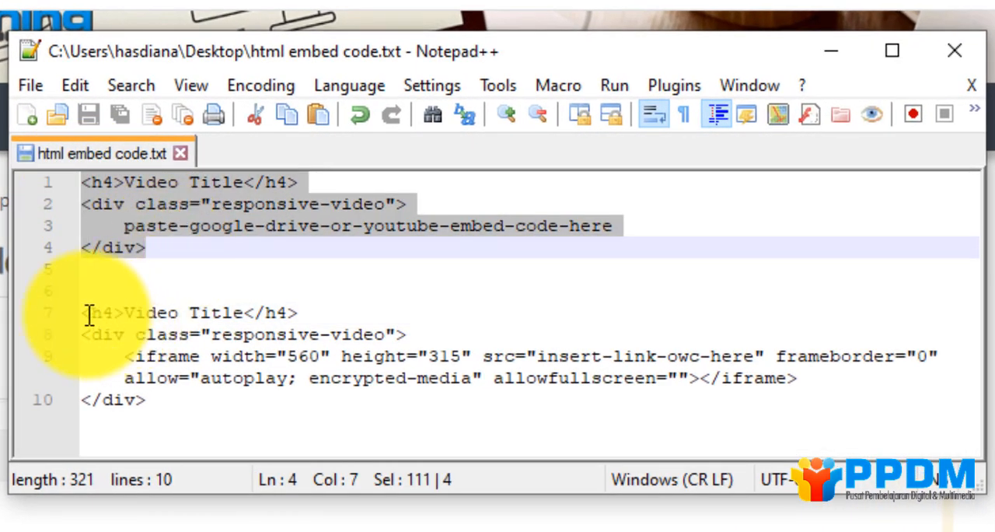
pyautogui.moveTo(88, 313); pyautogui.dragTo(184, 395)
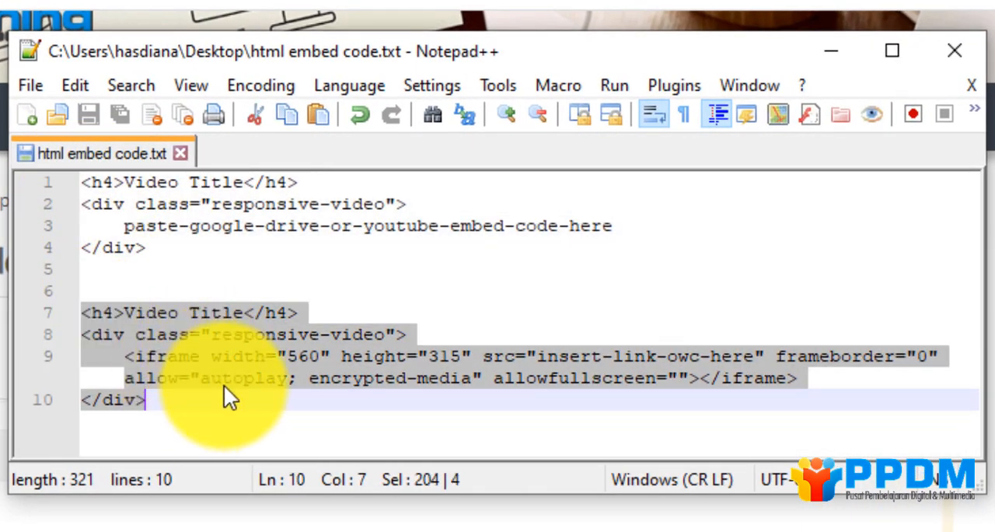
pyautogui.click(220, 391)
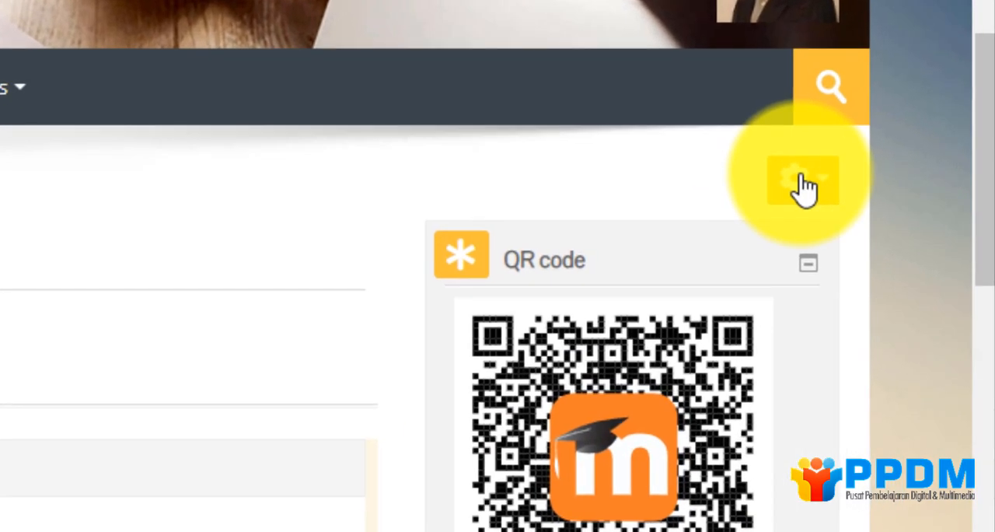
# Turn editing on for the Embedding Videos course page.
pyautogui.click(901, 249)
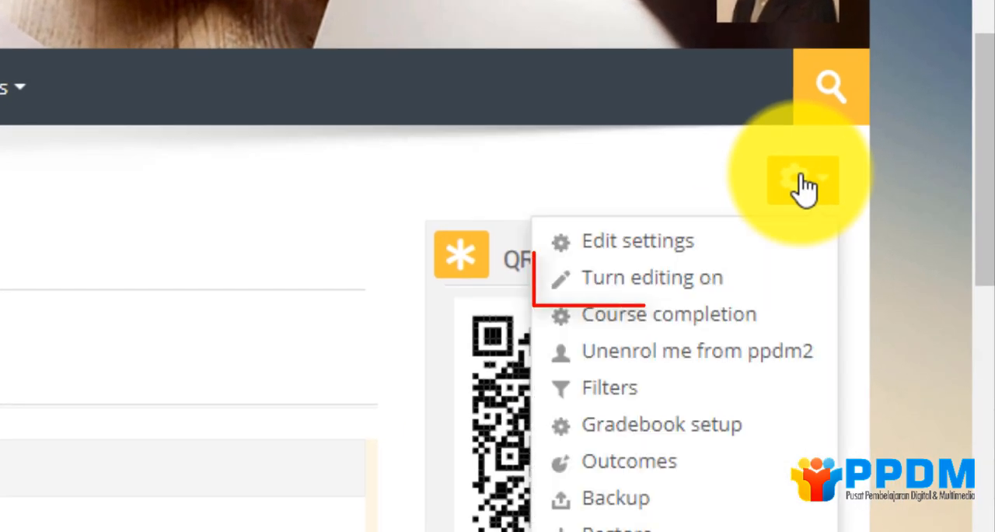
pyautogui.click(744, 294)
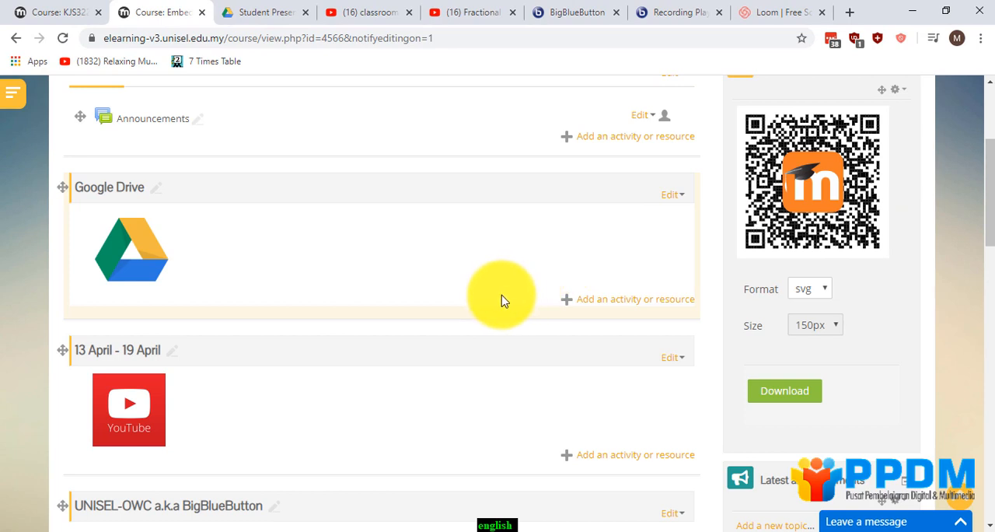
# Switch to the Student Presentation folder in Google Drive and view the details of the Peristaltic Pump video.
pyautogui.click(253, 18)
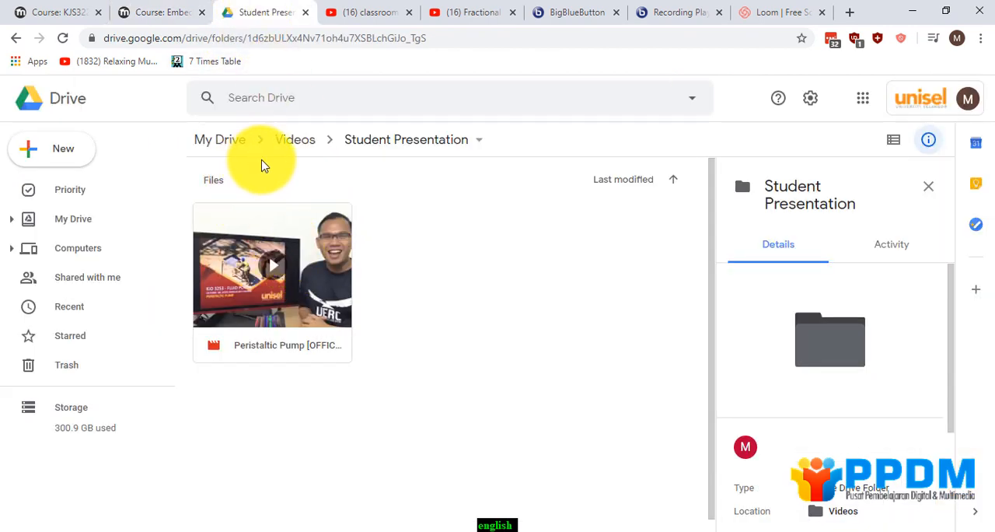
pyautogui.scroll(-2, 782, 337)
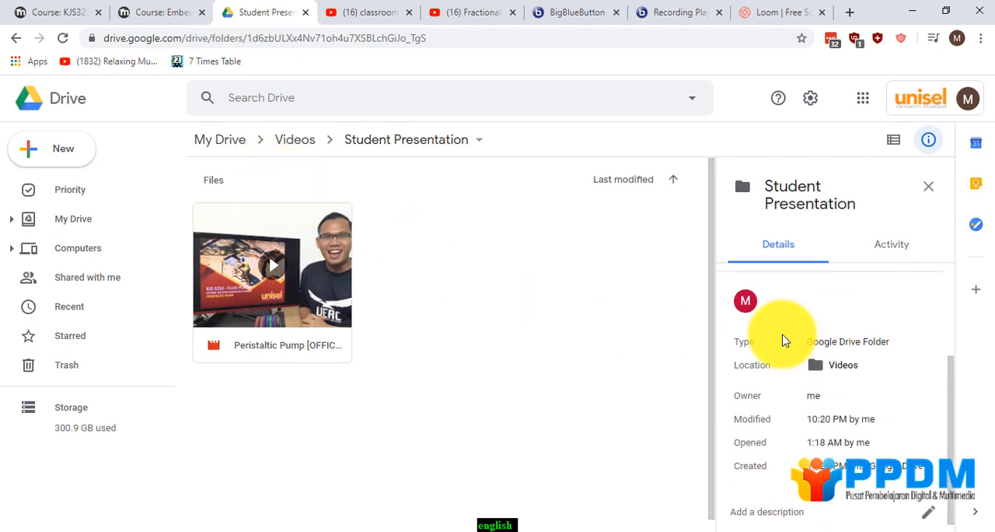
pyautogui.click(310, 292)
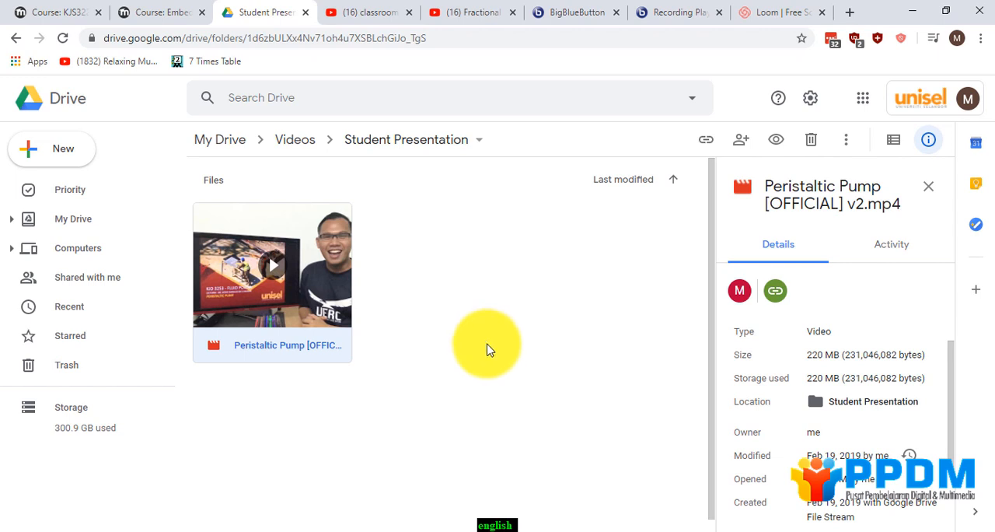
# Return to the Embedding Videos course page and add a Label resource to the Google Drive section.
pyautogui.click(141, 13)
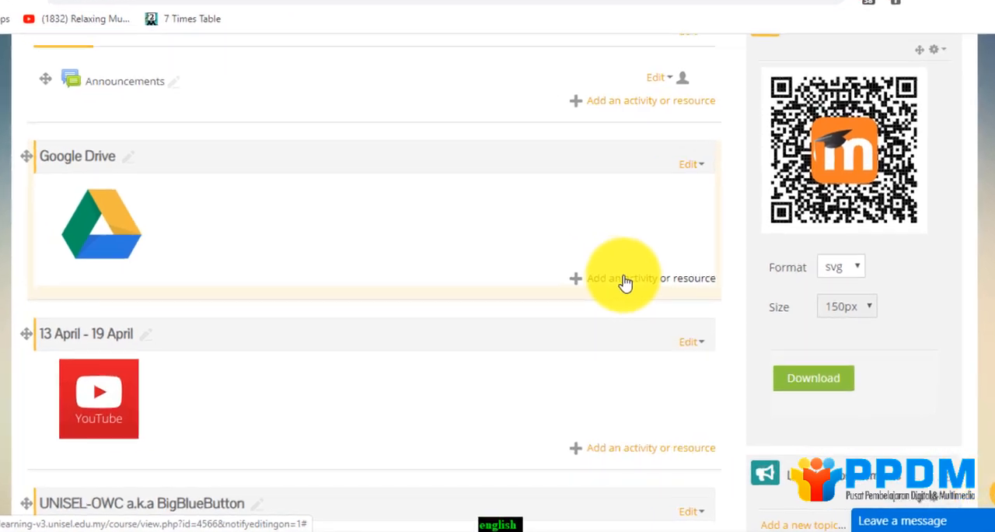
pyautogui.click(624, 282)
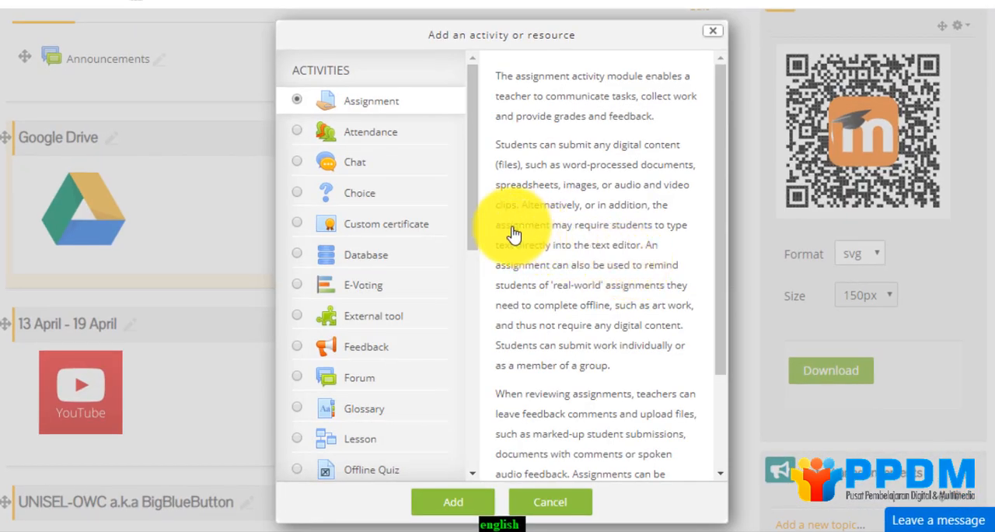
pyautogui.moveTo(477, 223); pyautogui.dragTo(502, 456)
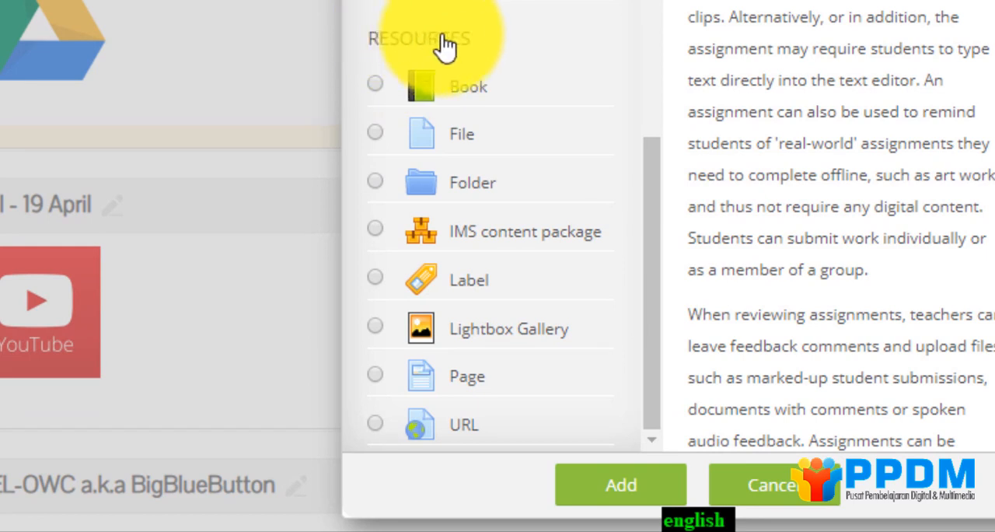
pyautogui.click(377, 282)
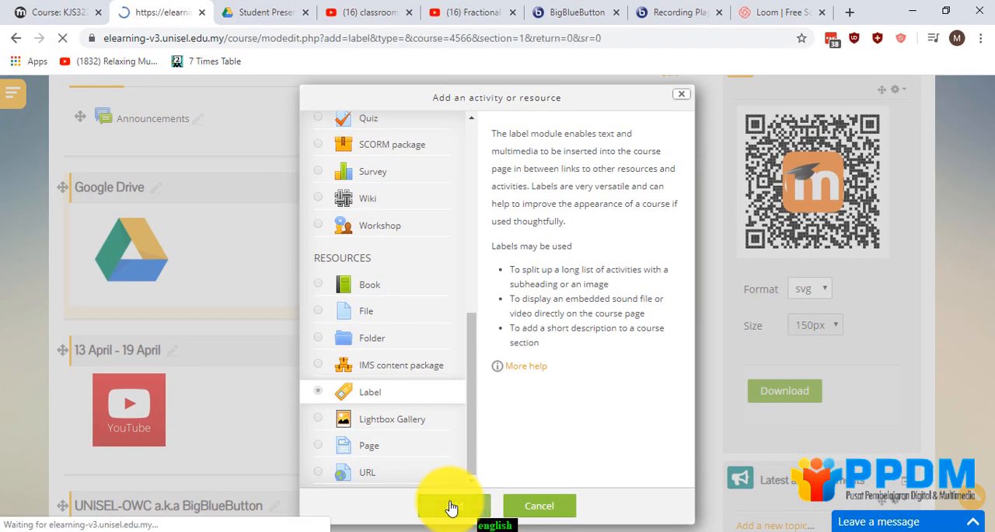
# Expand the label text editor's formatting tools and switch the label text to HTML code view.
pyautogui.scroll(-3, 433, 412)
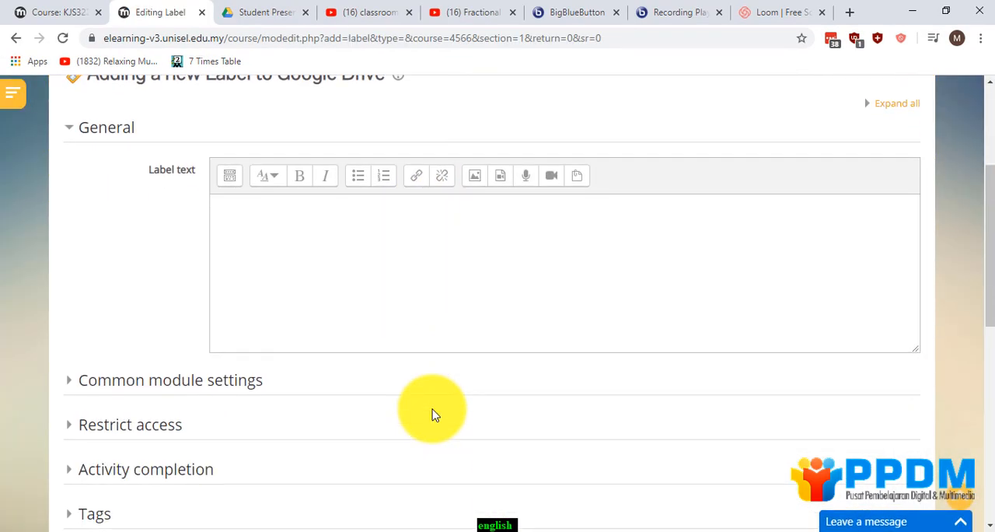
pyautogui.scroll(1, 412, 400)
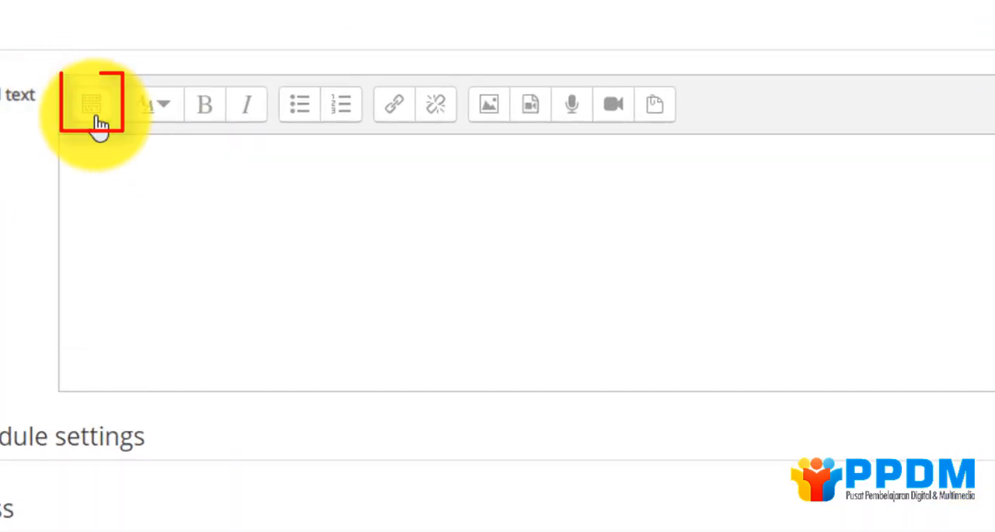
pyautogui.click(94, 112)
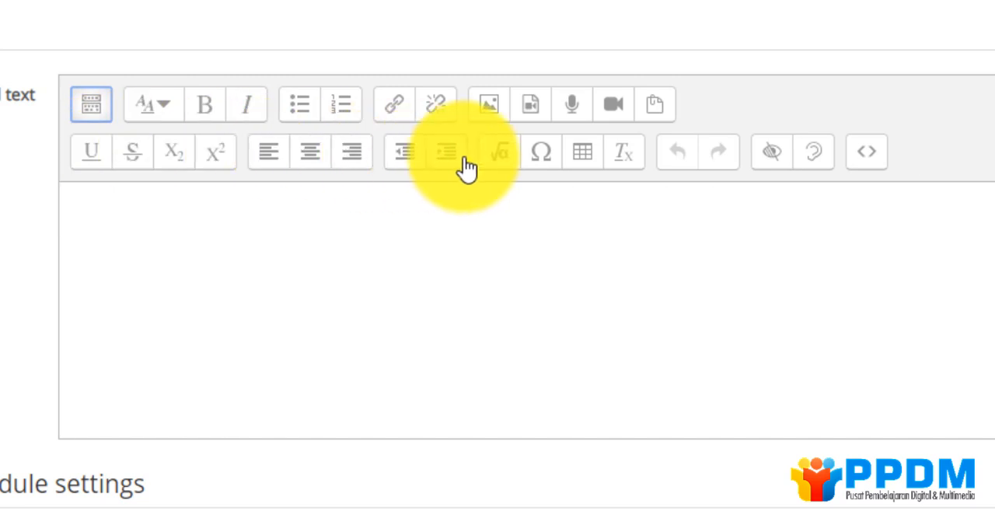
pyautogui.click(873, 167)
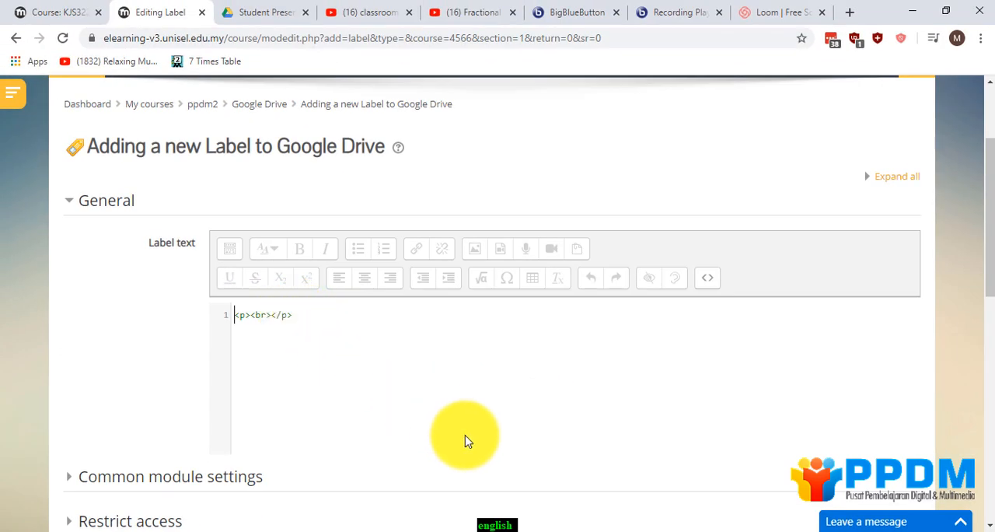
# Switch to html embed code.txt in Notepad++, review both placeholders, and copy the Google Drive/YouTube template in lines 1 to 4.
pyautogui.click(521, 513)
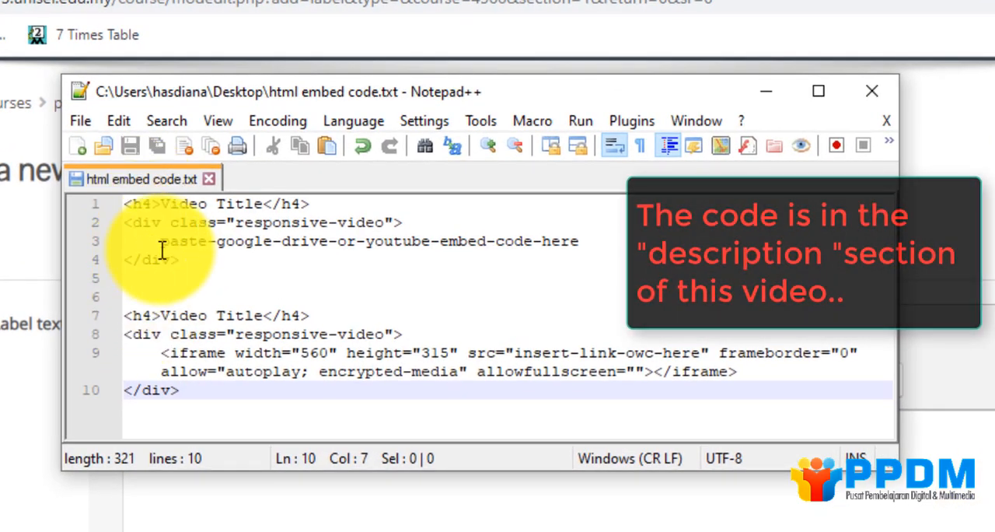
pyautogui.moveTo(165, 240); pyautogui.dragTo(562, 242)
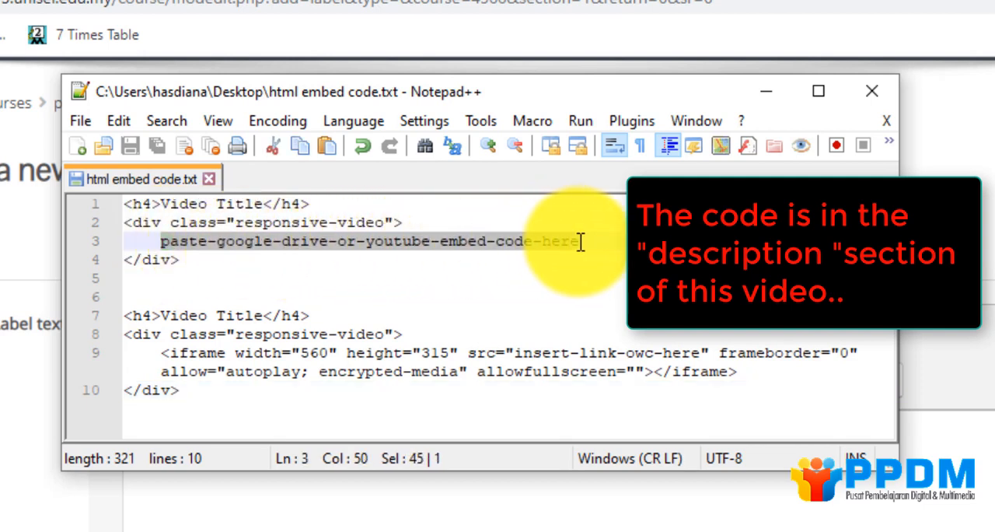
pyautogui.click(579, 241)
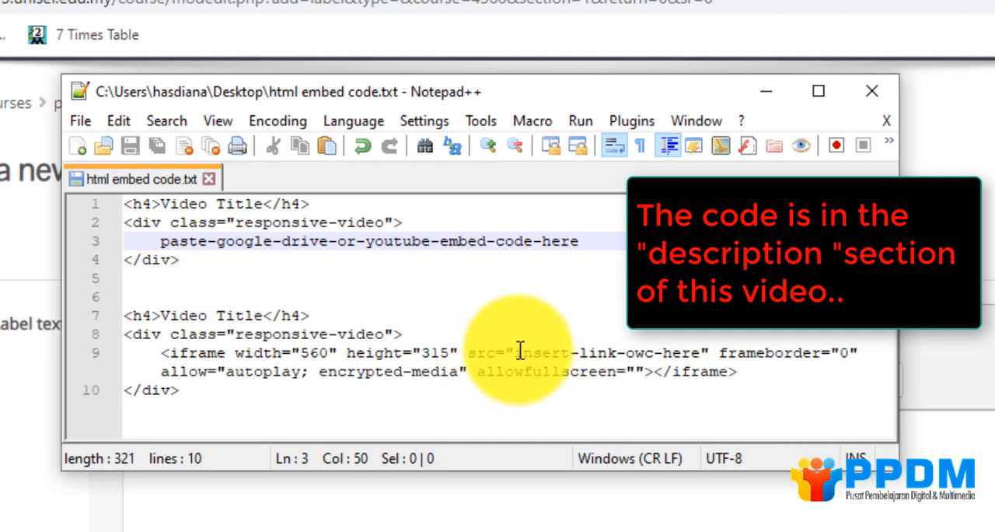
pyautogui.moveTo(516, 352); pyautogui.dragTo(678, 354)
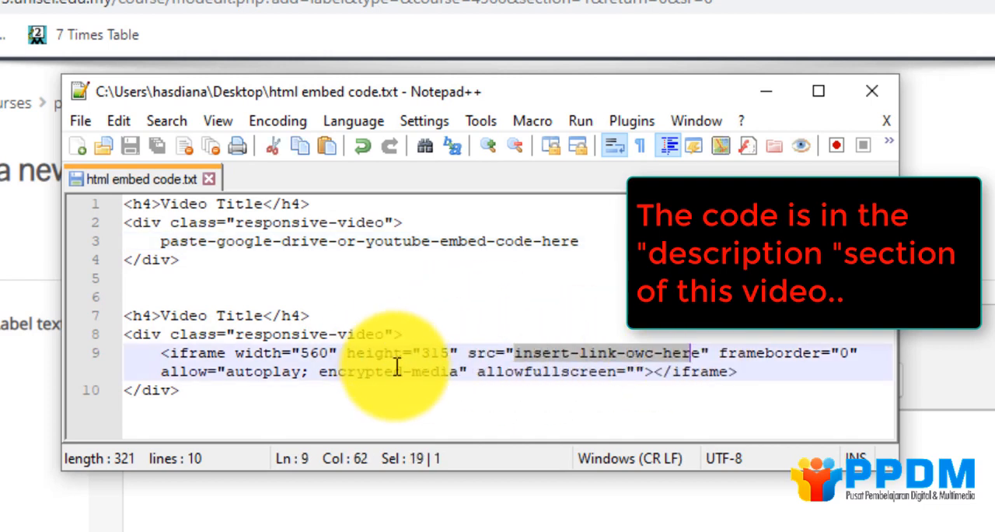
pyautogui.click(228, 241)
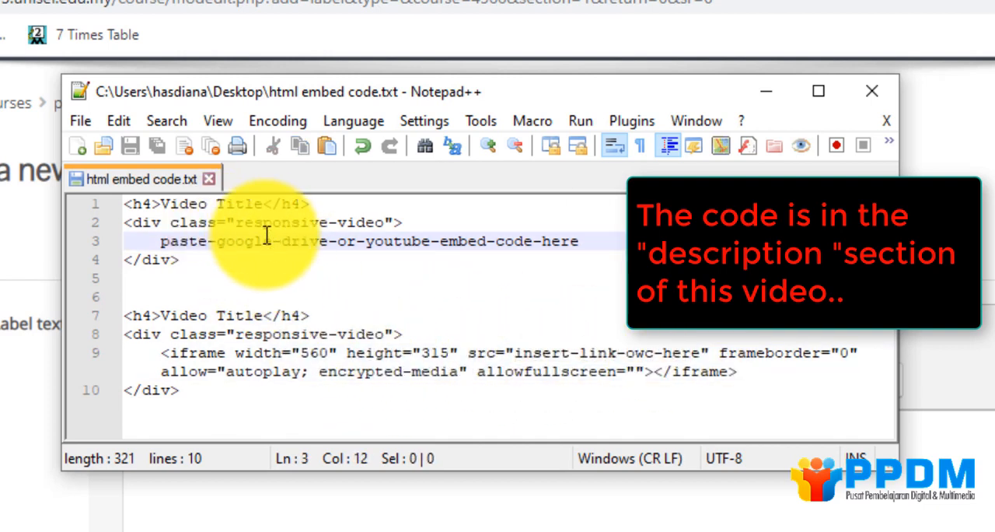
pyautogui.click(129, 207)
pyautogui.moveTo(129, 207); pyautogui.dragTo(183, 260)
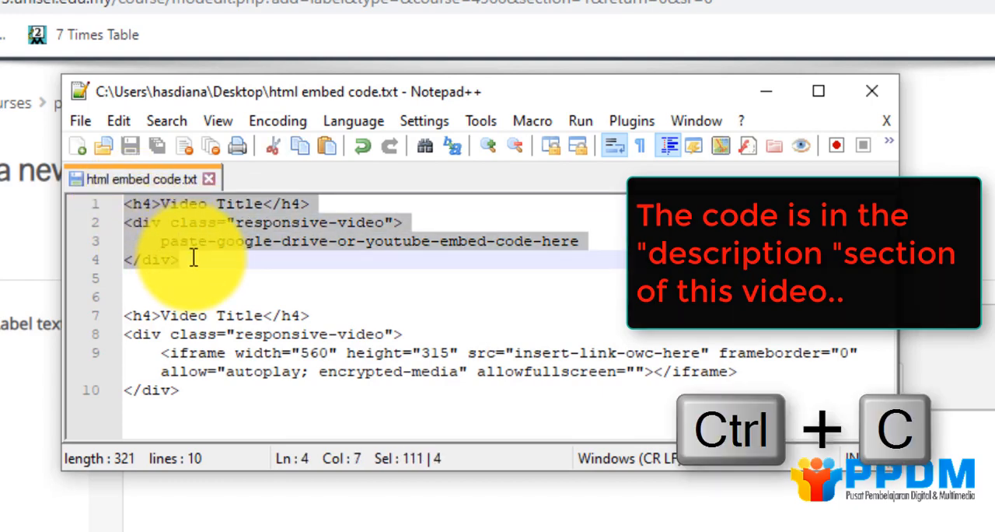
pyautogui.rightClick(187, 261)
pyautogui.click(233, 275)
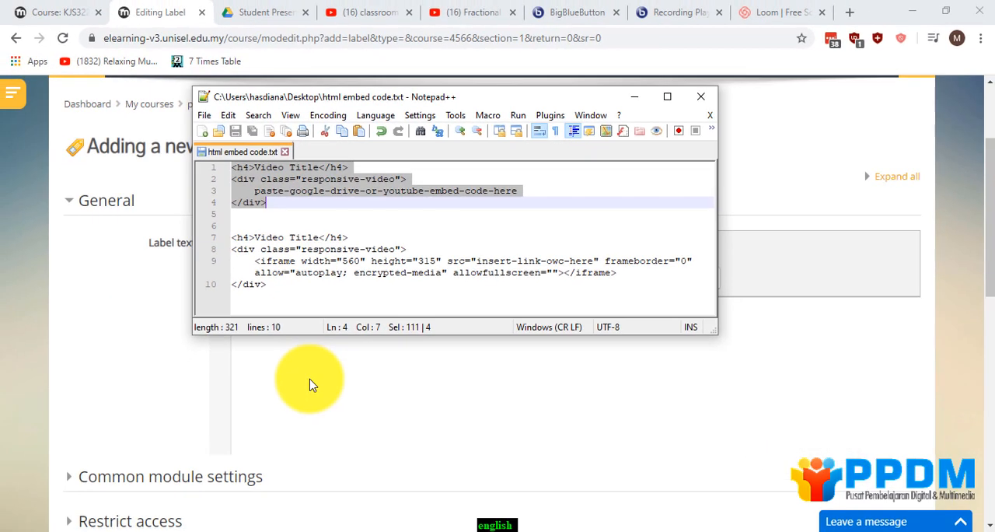
# Replace the label's HTML with the copied template and select its paste-google-drive-or-youtube-embed-code-here placeholder.
pyautogui.click(284, 451)
pyautogui.moveTo(274, 365); pyautogui.dragTo(183, 370)
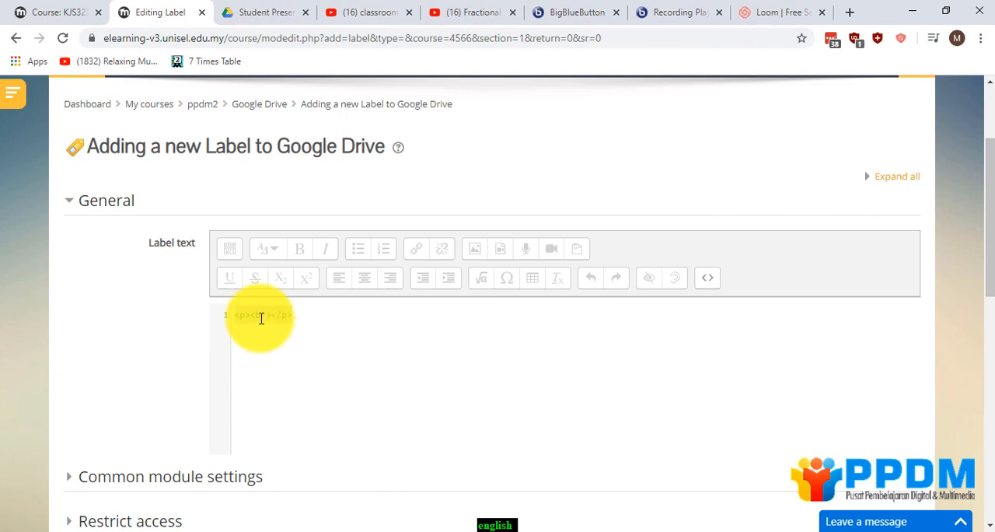
pyautogui.hotkey('ctrl', 'v')
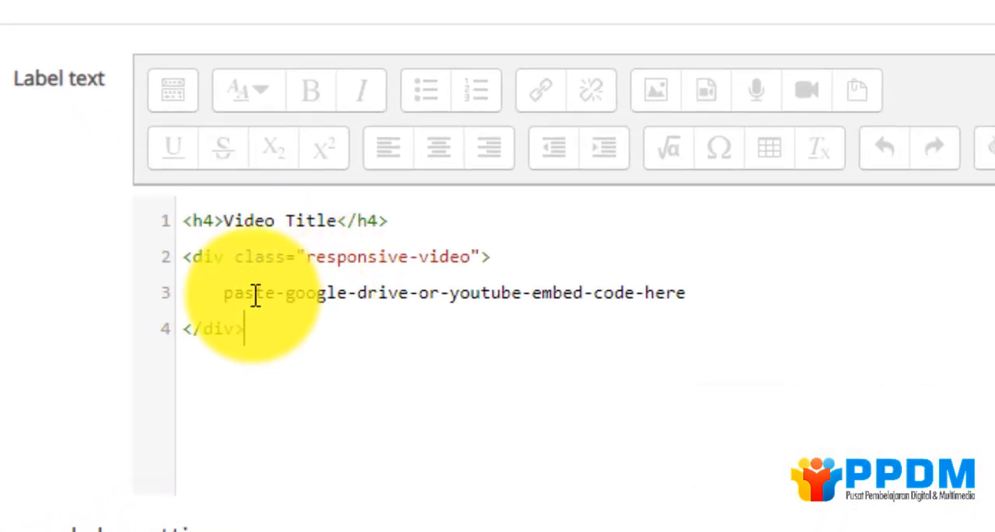
pyautogui.moveTo(220, 293); pyautogui.dragTo(694, 297)
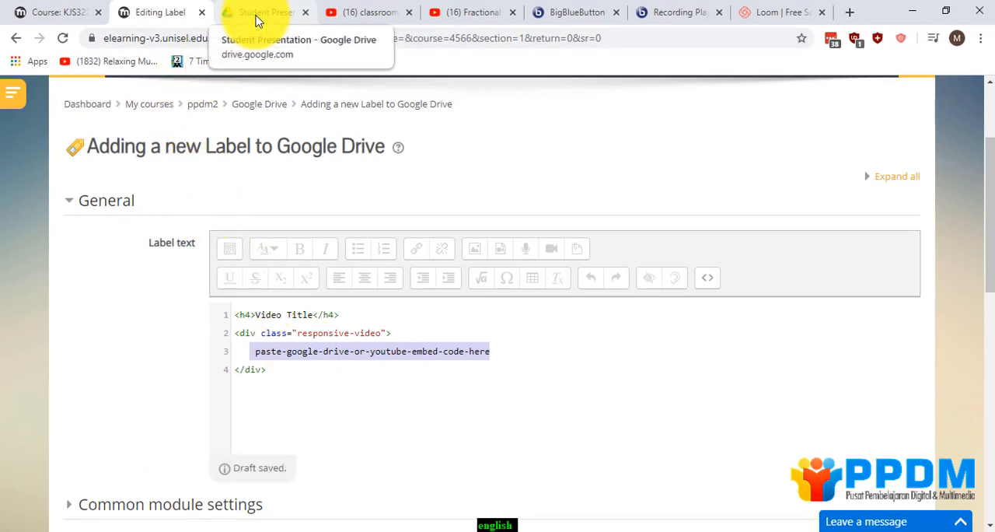
# Switch to Google Drive, open Peristaltic Pump [OFFICIAL] v2.mp4 and play its first few seconds.
pyautogui.click(256, 15)
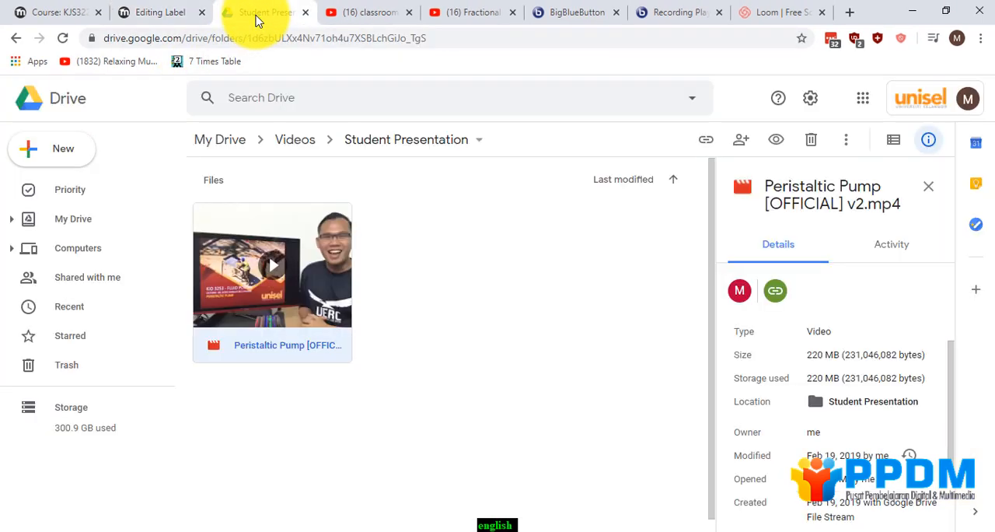
pyautogui.doubleClick(295, 300)
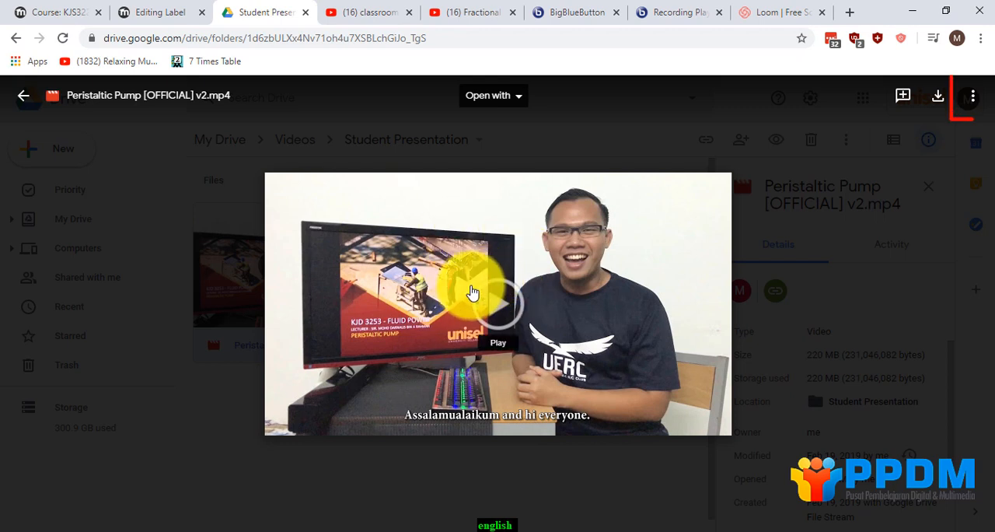
pyautogui.click(473, 292)
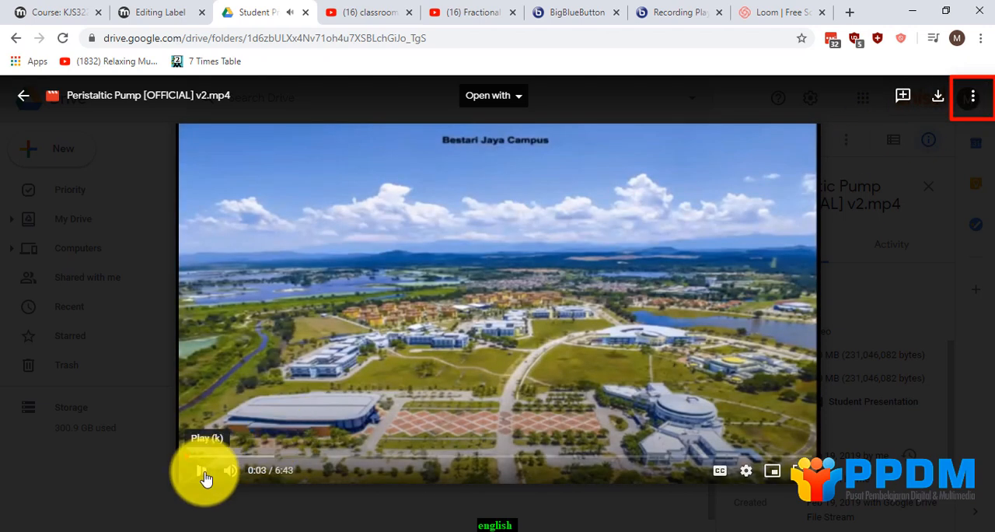
# Open the Peristaltic Pump video in a new window and copy its full iframe code from Embed item.
pyautogui.click(971, 101)
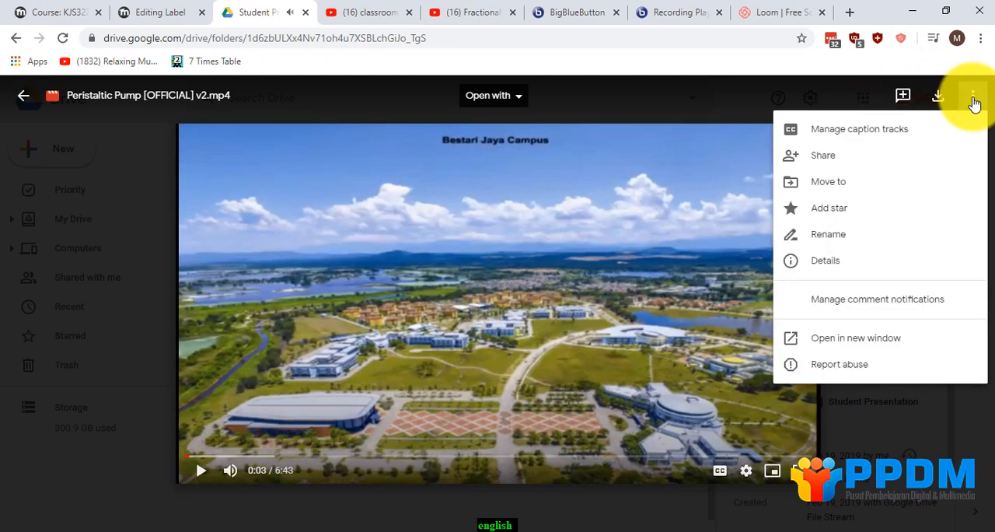
pyautogui.click(907, 343)
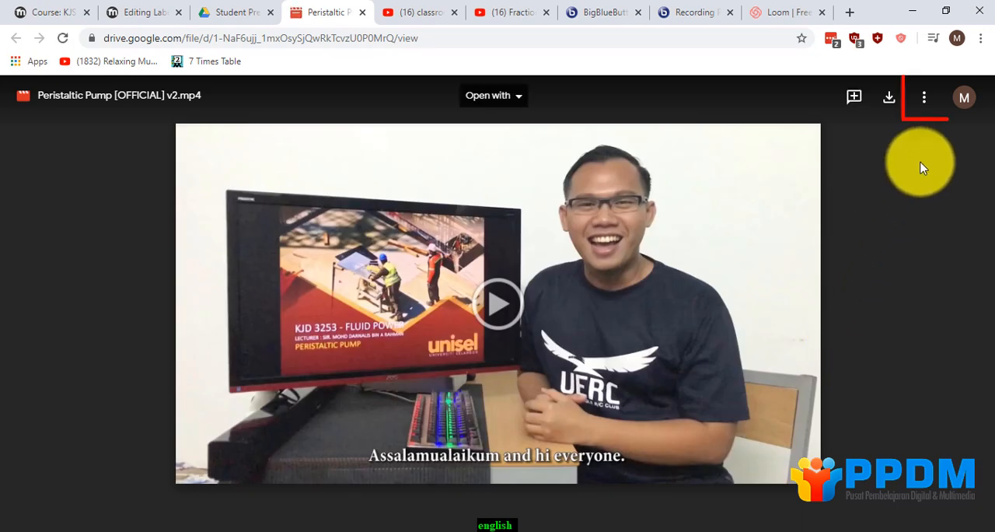
pyautogui.click(929, 106)
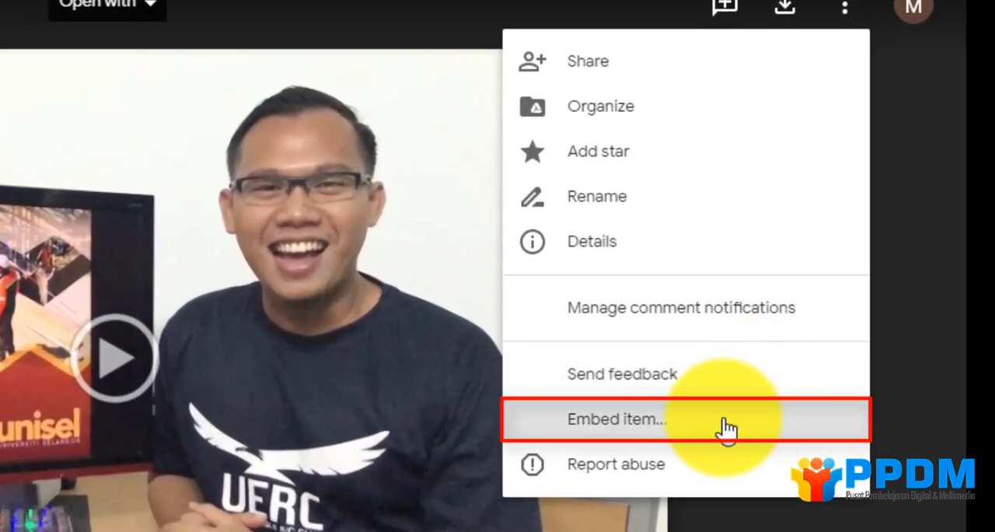
pyautogui.click(721, 429)
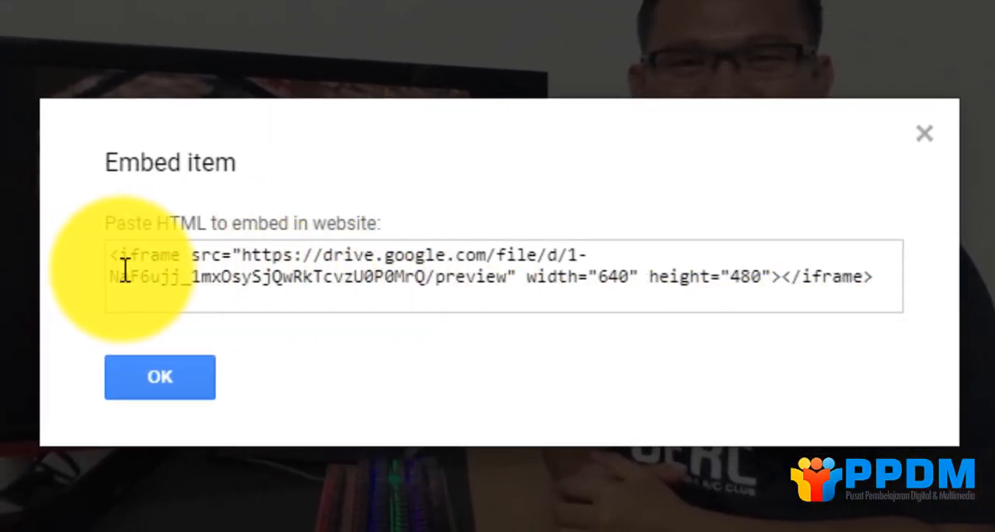
pyautogui.moveTo(112, 254); pyautogui.dragTo(893, 281)
pyautogui.rightClick(676, 278)
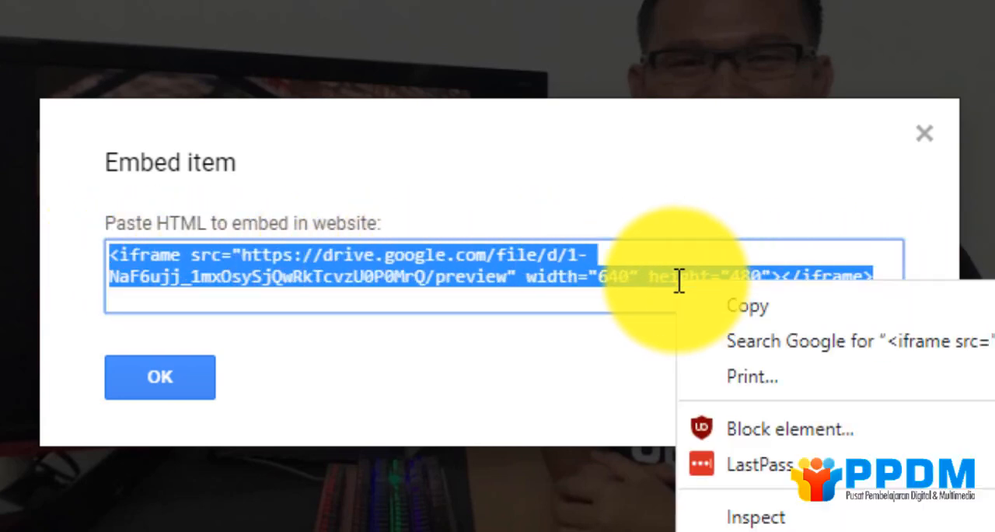
pyautogui.click(717, 303)
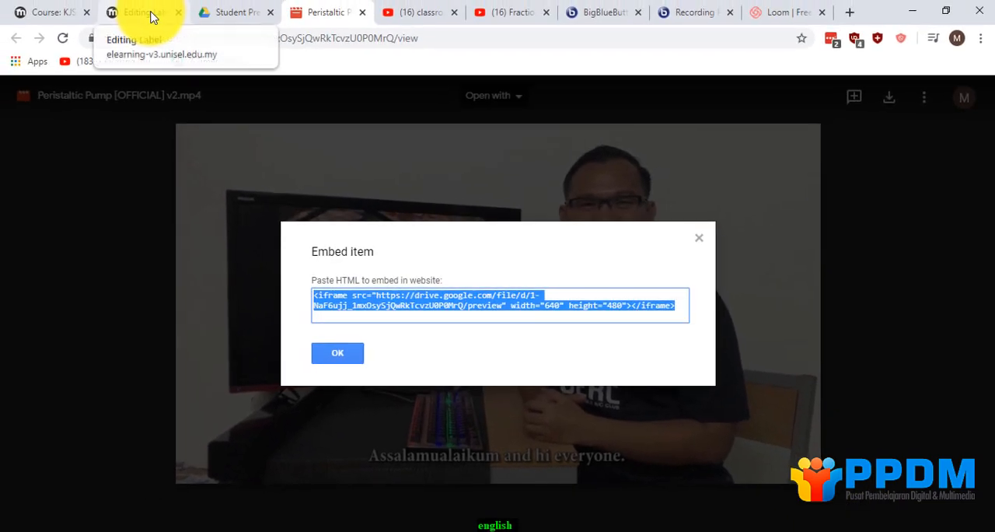
# Return to the Google Drive label in Moodle and replace the paste-google-drive-or-youtube-embed-code-here placeholder with the copied iframe code.
pyautogui.click(150, 16)
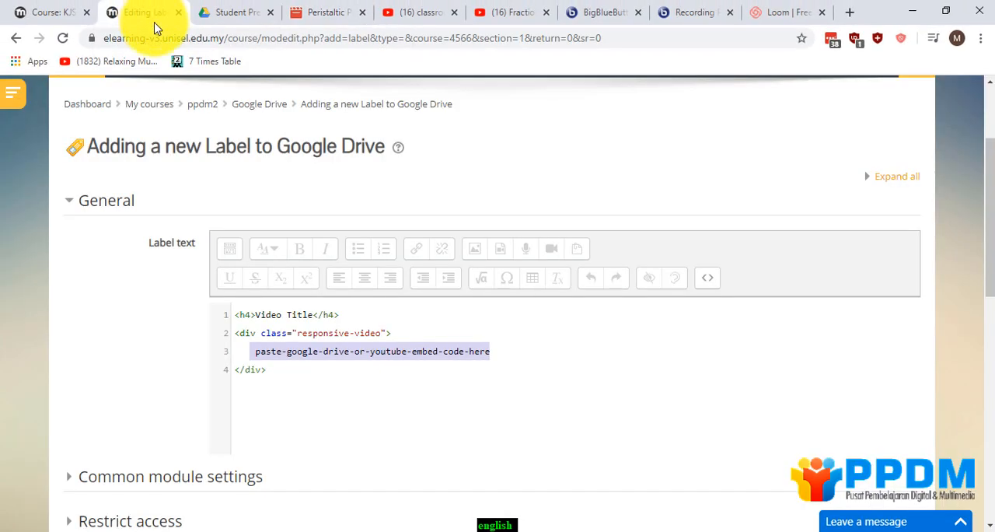
pyautogui.moveTo(252, 351); pyautogui.dragTo(359, 354)
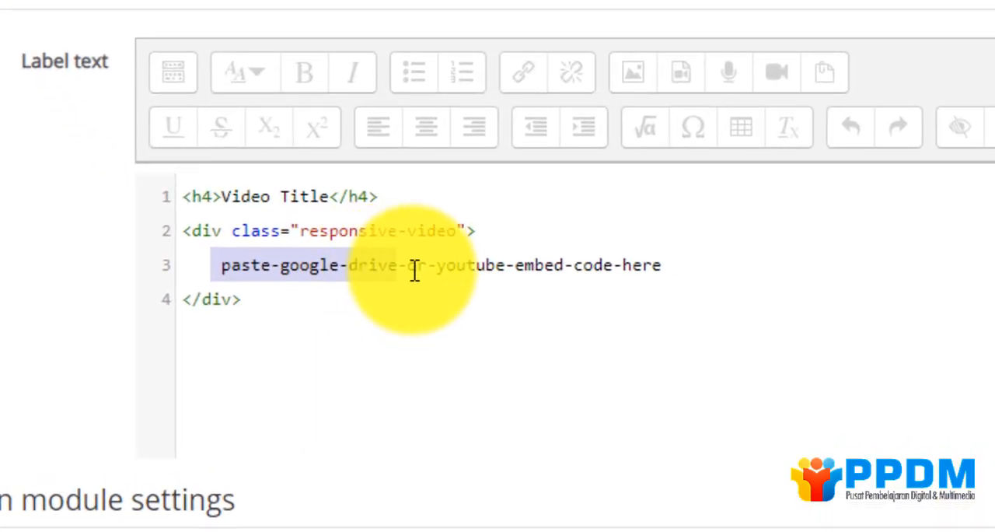
pyautogui.moveTo(415, 271); pyautogui.dragTo(661, 271)
pyautogui.click(311, 265)
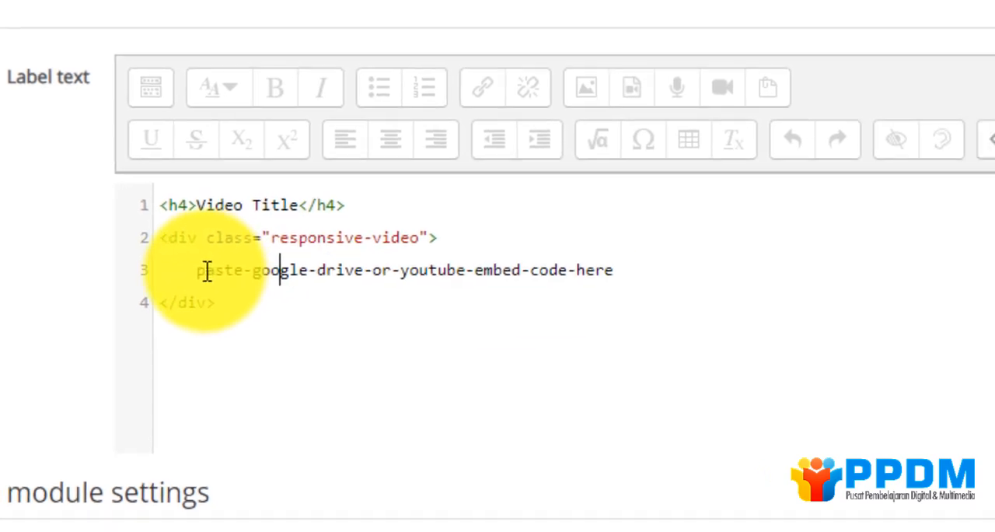
pyautogui.moveTo(200, 269); pyautogui.dragTo(622, 271)
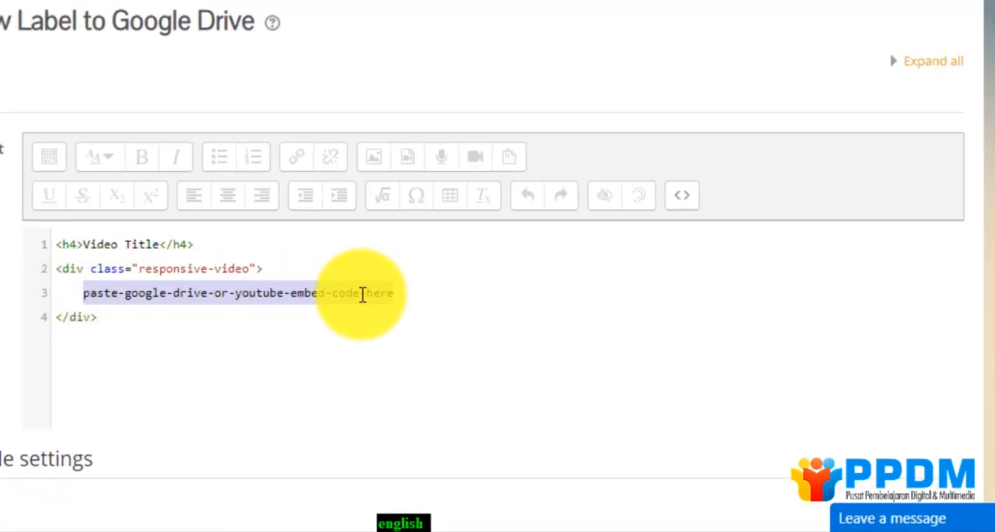
pyautogui.rightClick(362, 293)
pyautogui.click(399, 57)
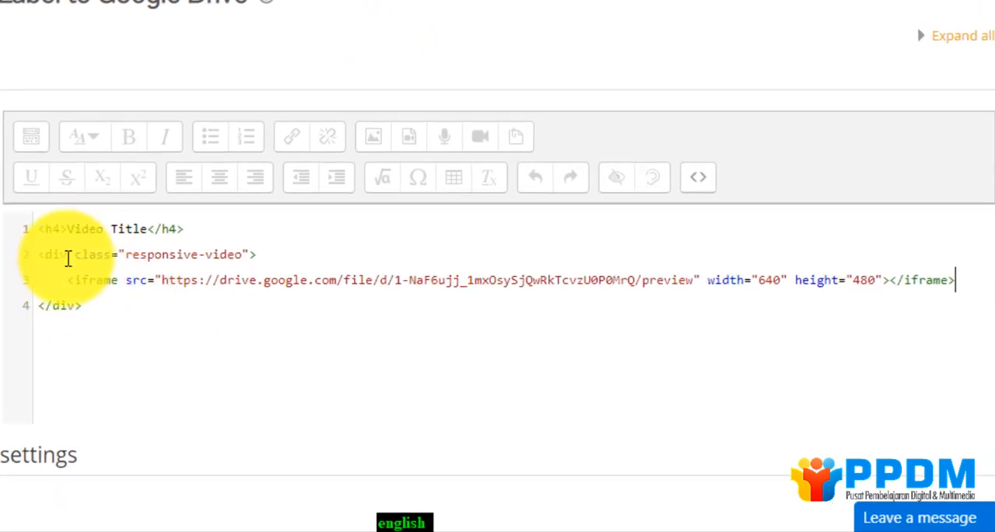
# Replace the Video Title heading text with Student Presentation and switch the label editor out of HTML code view.
pyautogui.moveTo(68, 229); pyautogui.dragTo(143, 231)
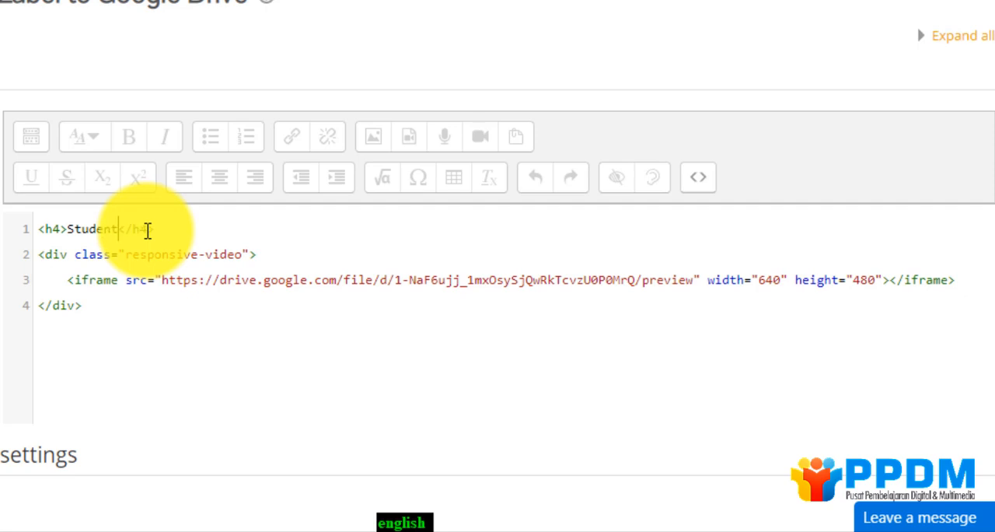
pyautogui.write('Student Presentation')
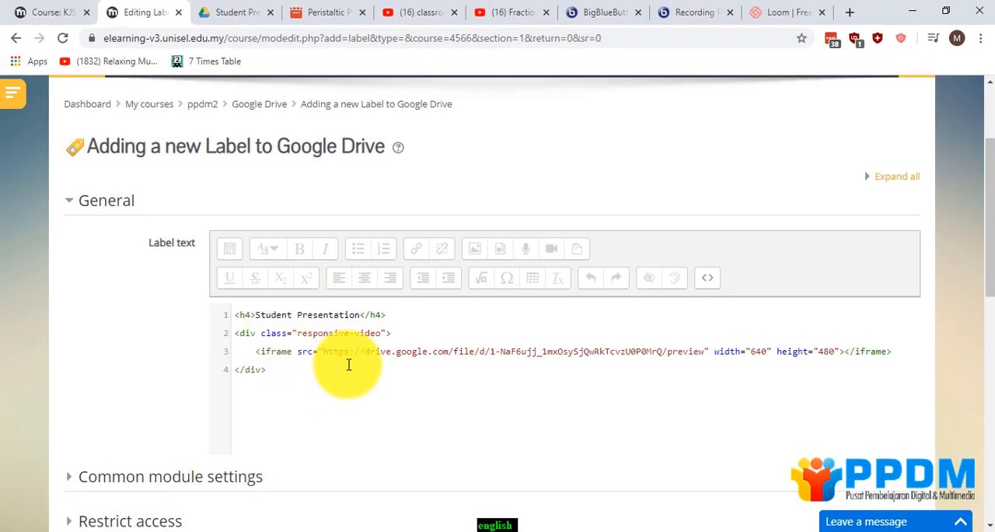
pyautogui.click(708, 279)
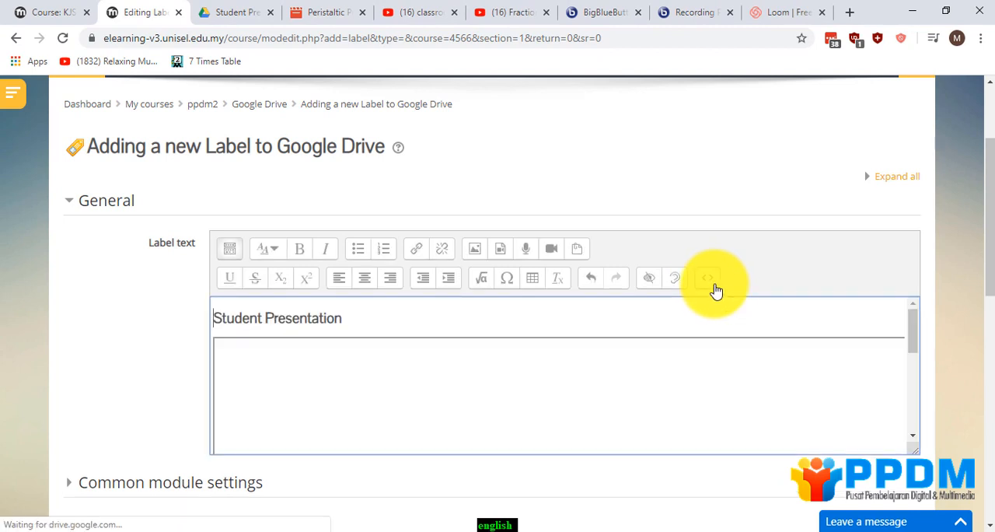
# Preview the embedded video in the label, save the label and return to the course to check the Google Drive section.
pyautogui.scroll(1, 619, 319)
pyautogui.scroll(-3, 444, 395)
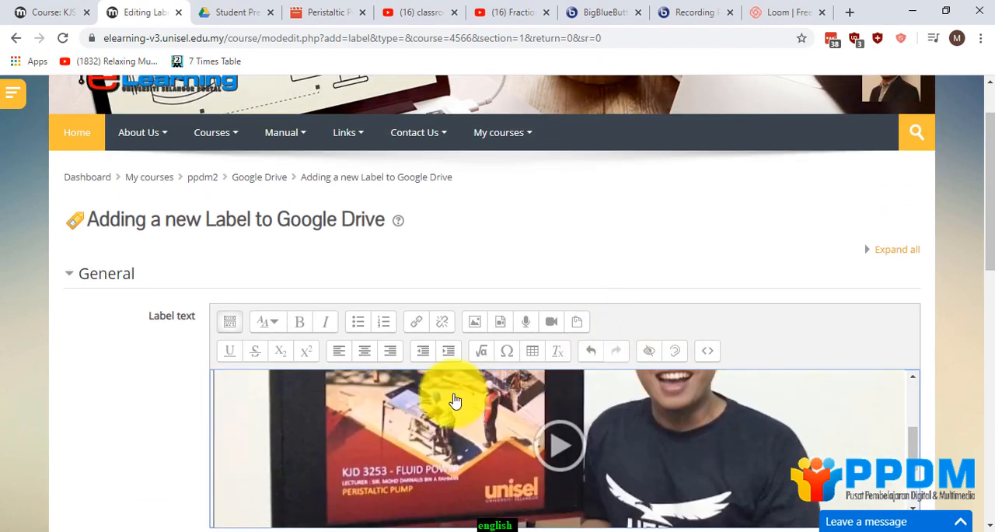
pyautogui.scroll(-2, 189, 404)
pyautogui.scroll(-3, 273, 426)
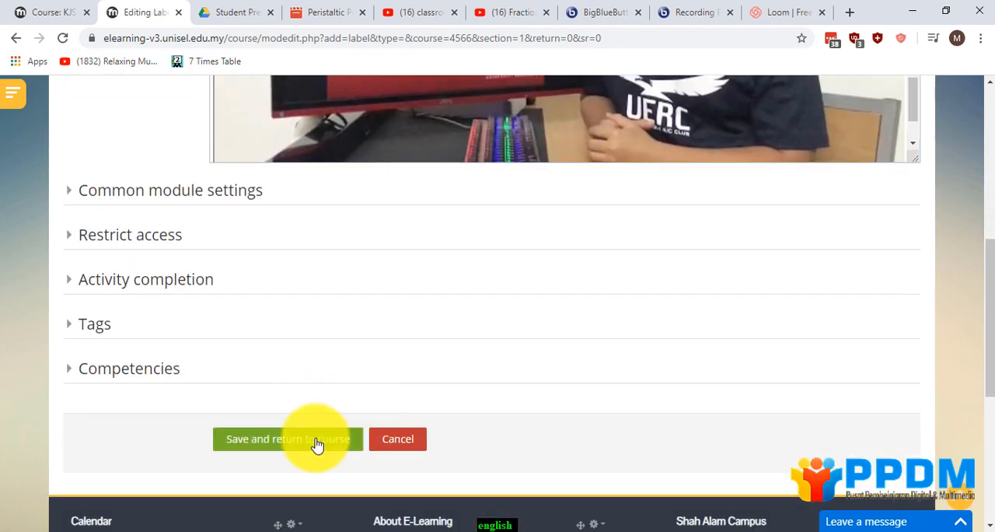
pyautogui.click(317, 442)
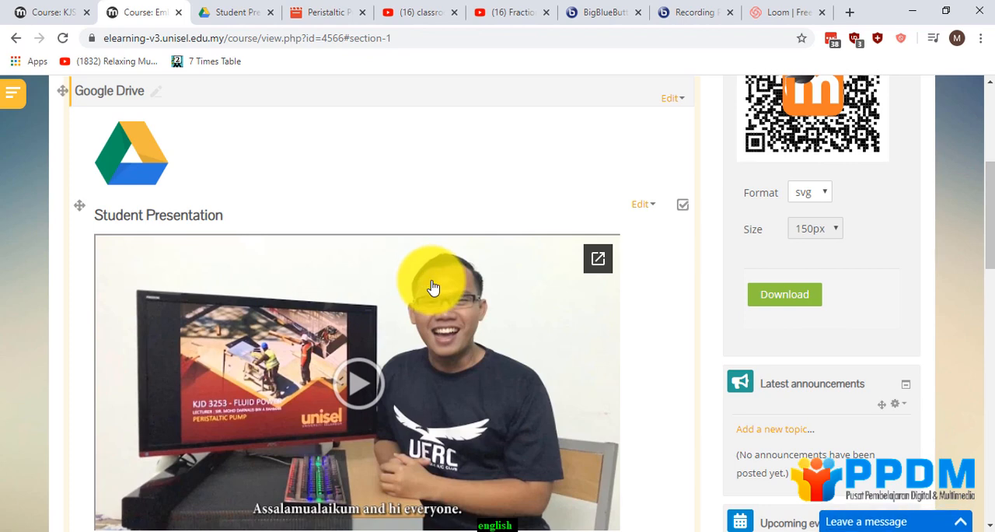
pyautogui.scroll(1, 432, 276)
pyautogui.scroll(-2, 433, 276)
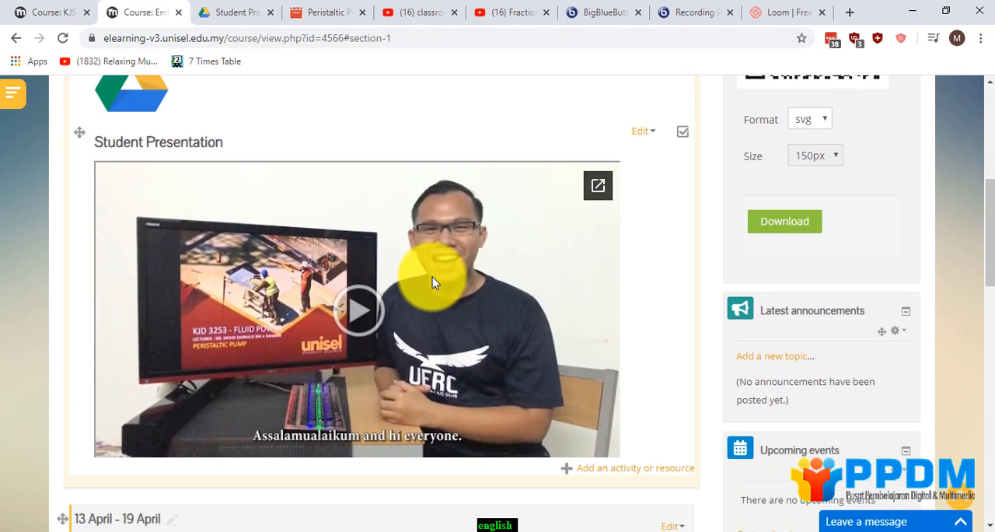
pyautogui.scroll(1, 432, 277)
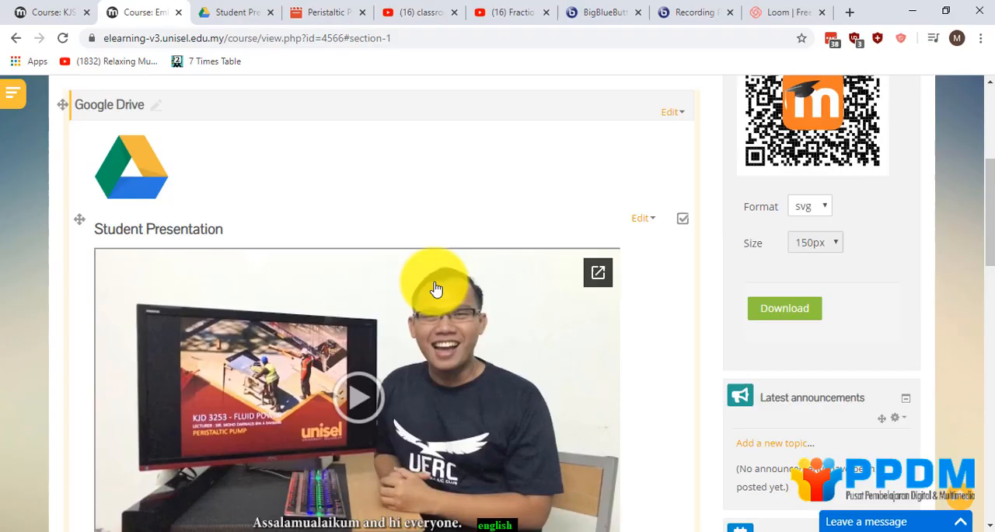
# Examine the course's YouTube section and the Fractional Factorial using Minitab video on YouTube, then return to the course page.
pyautogui.scroll(-3, 438, 289)
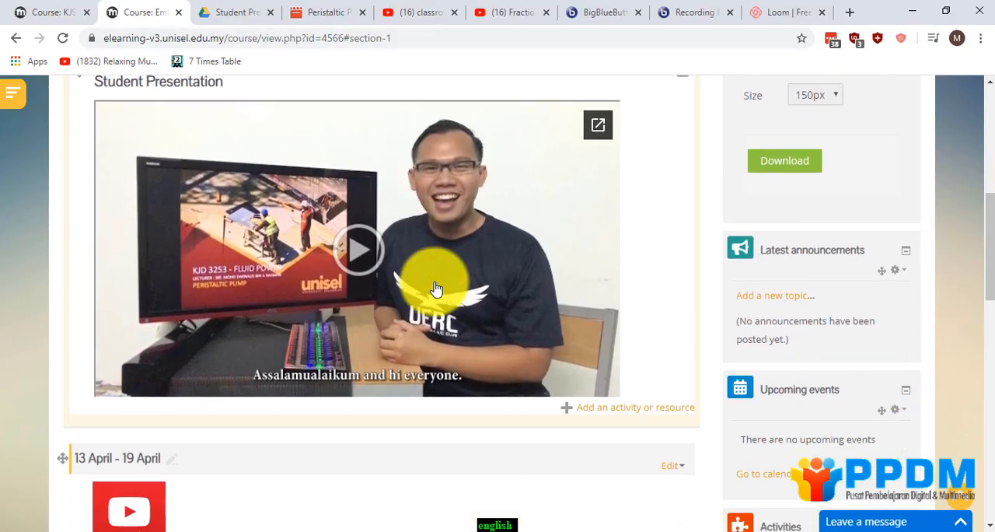
pyautogui.scroll(-3, 436, 289)
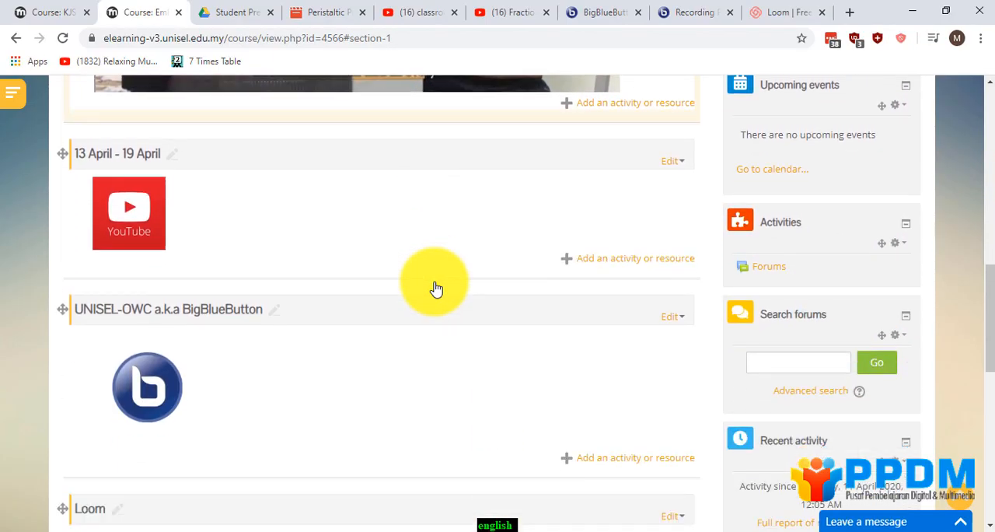
pyautogui.scroll(-1, 438, 296)
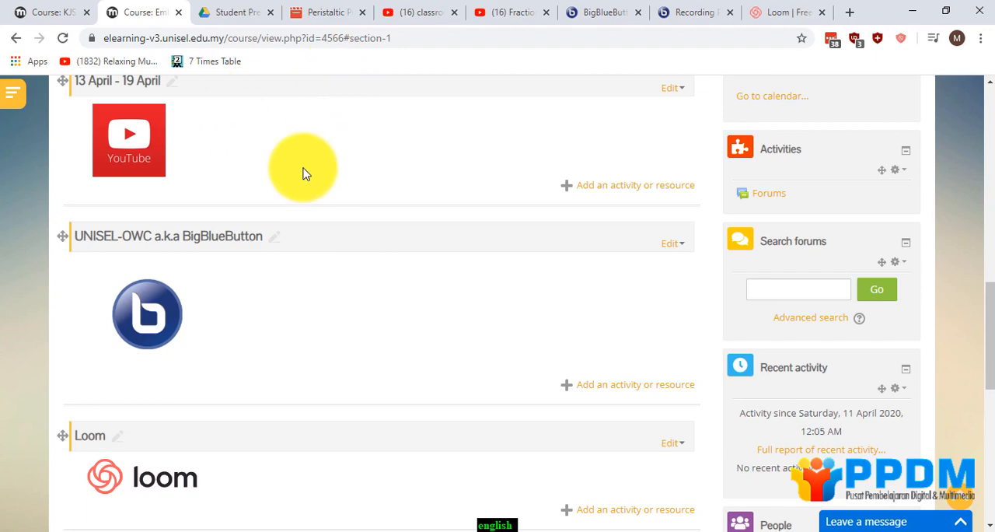
pyautogui.click(404, 16)
pyautogui.click(481, 15)
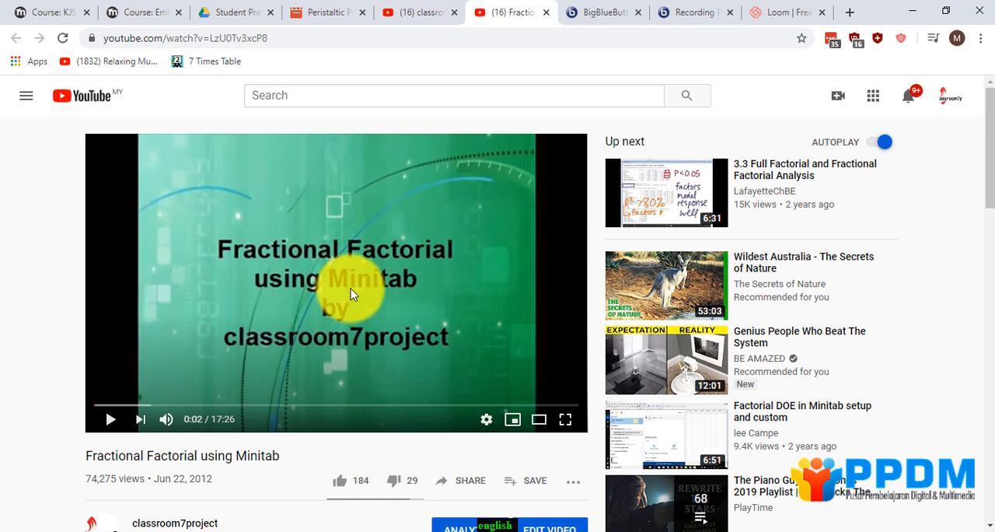
pyautogui.click(153, 13)
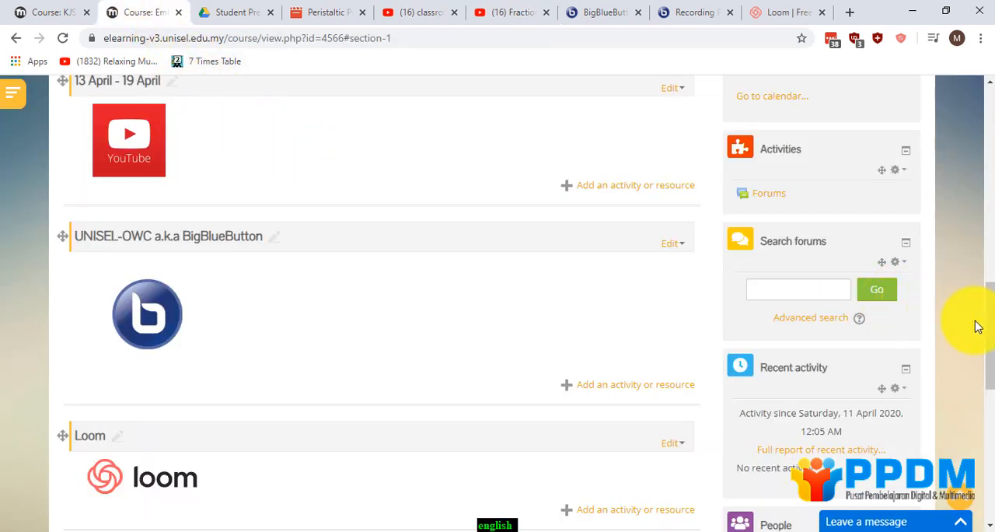
# Add a new Label resource to the 13 April - 19 April section containing the YouTube logo.
pyautogui.scroll(1, 991, 317)
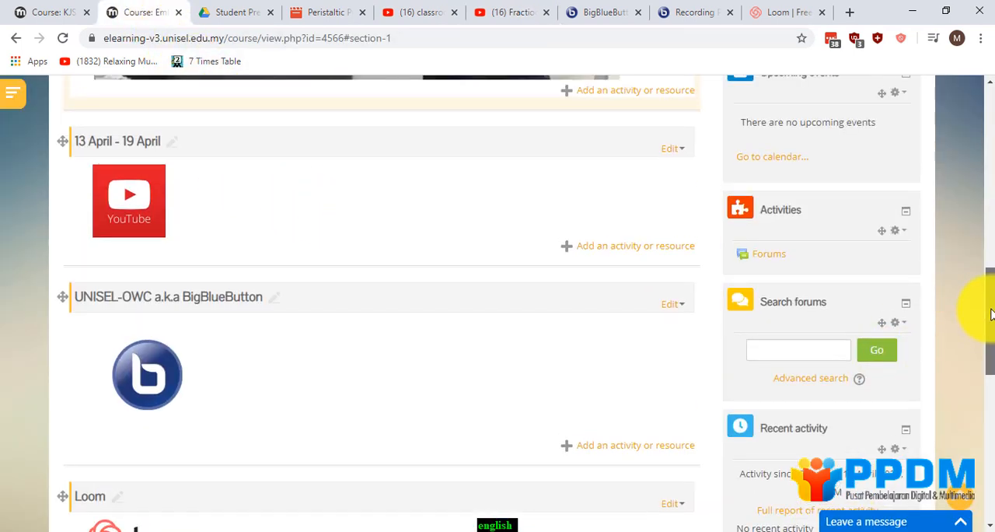
pyautogui.click(622, 252)
pyautogui.scroll(-5, 455, 322)
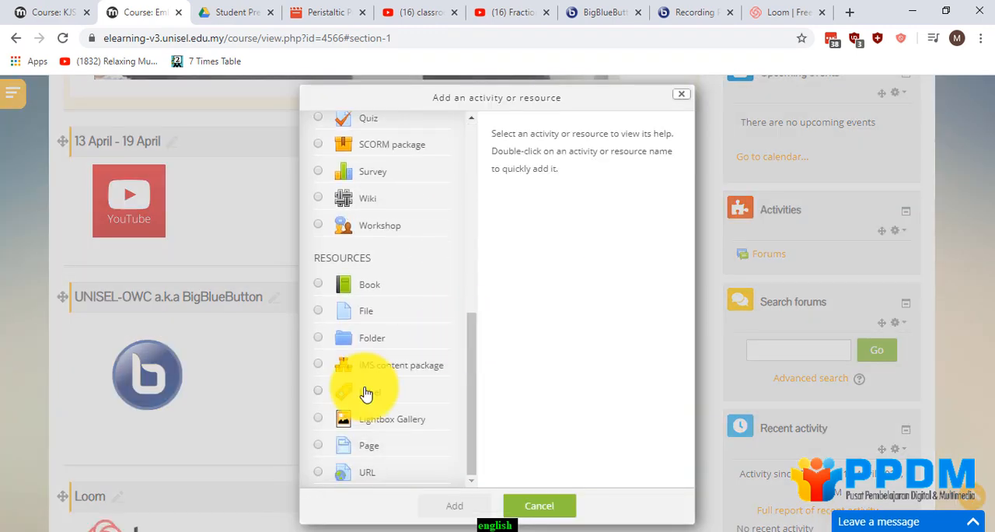
pyautogui.click(366, 393)
pyautogui.click(459, 506)
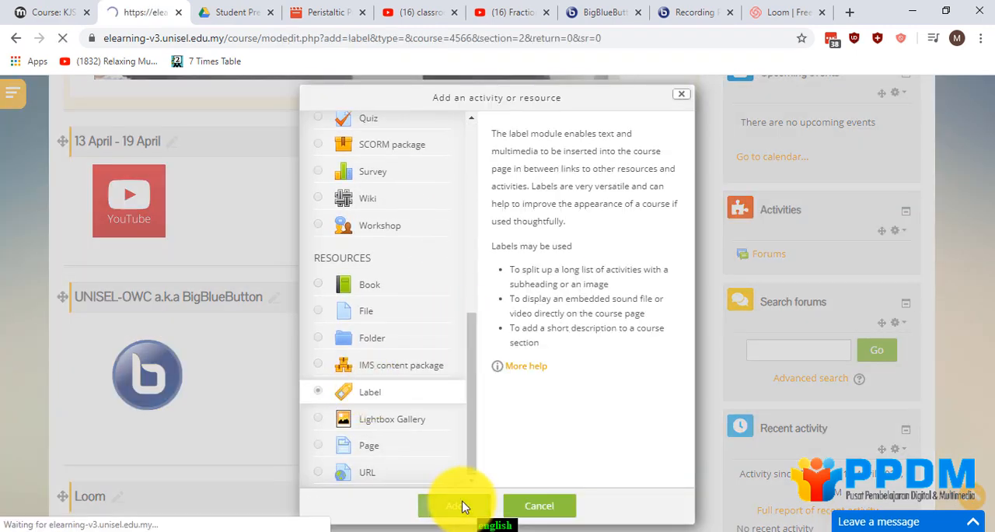
# Expand the new label's formatting tools and switch its label text to HTML code view.
pyautogui.scroll(-1, 421, 418)
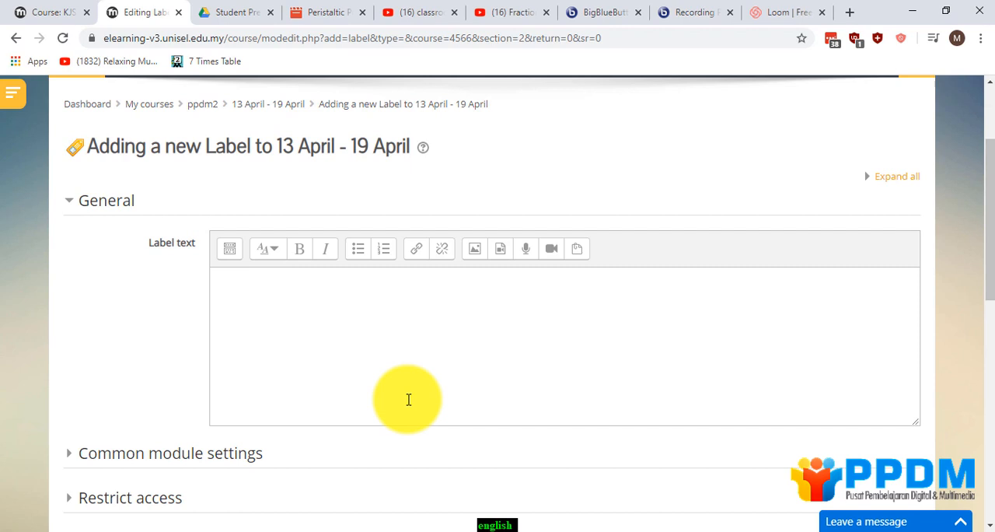
pyautogui.click(228, 250)
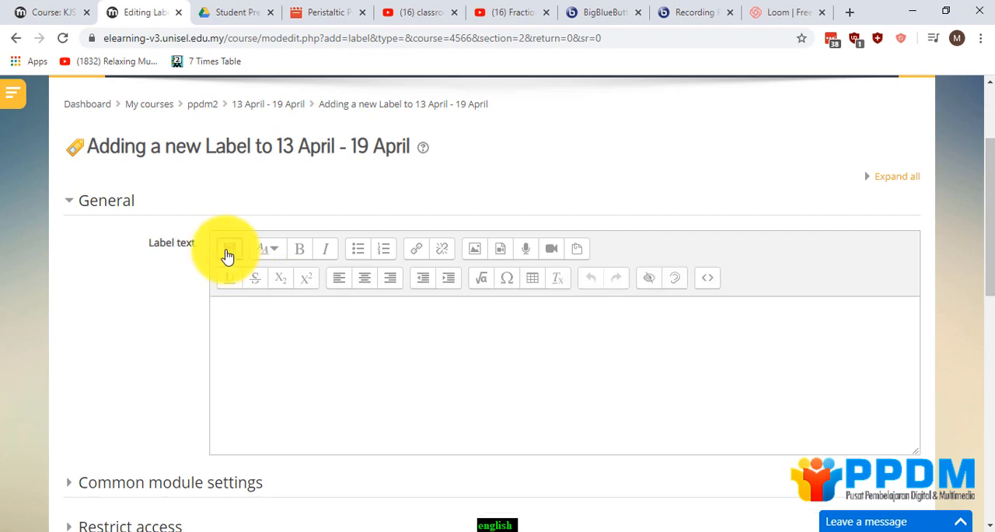
pyautogui.click(705, 289)
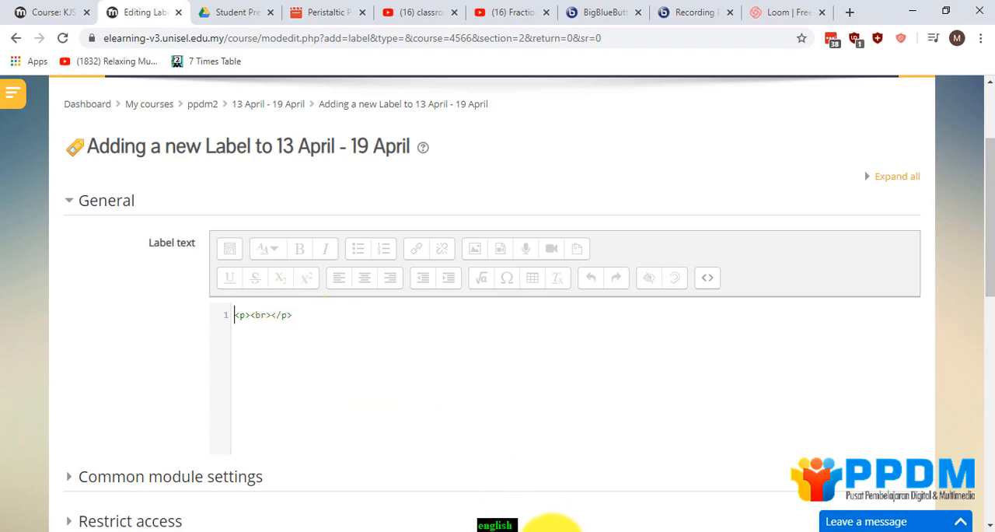
# Copy the first Video Title template with the embed-code placeholder from html embed code.txt in Notepad++ and paste it over the label's HTML.
pyautogui.click(553, 531)
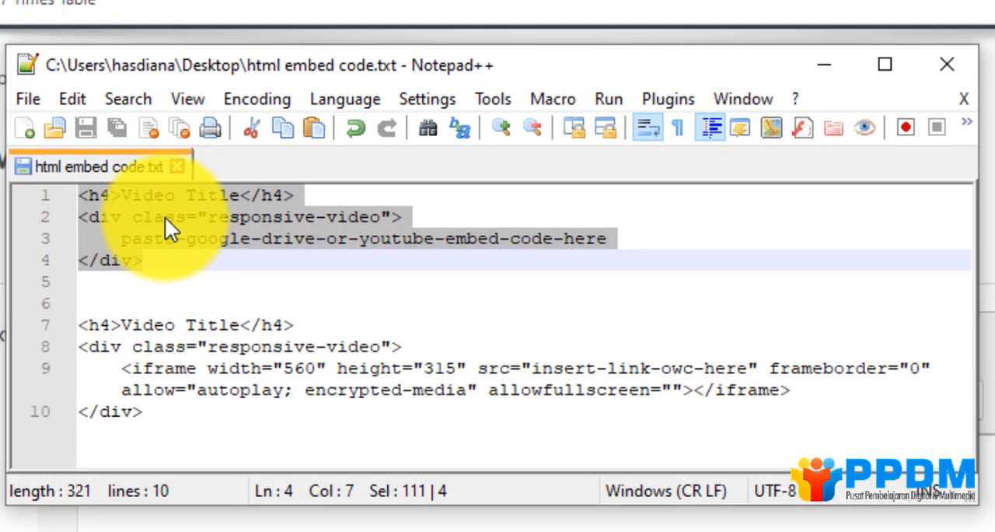
pyautogui.rightClick(165, 216)
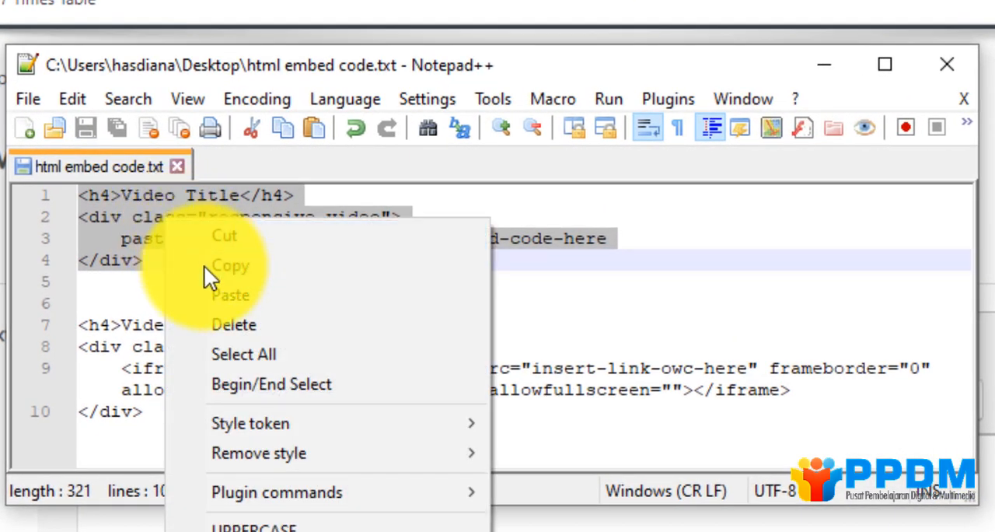
pyautogui.click(203, 265)
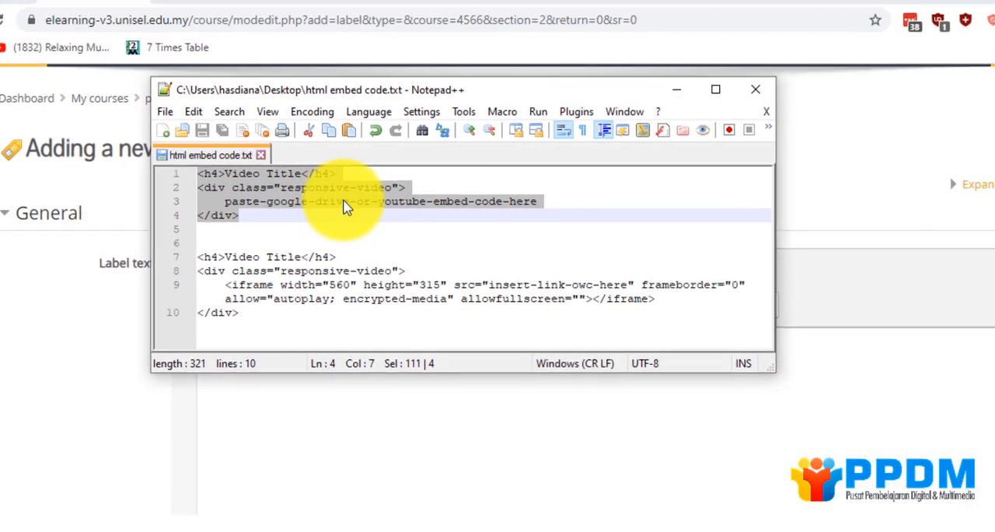
pyautogui.click(646, 94)
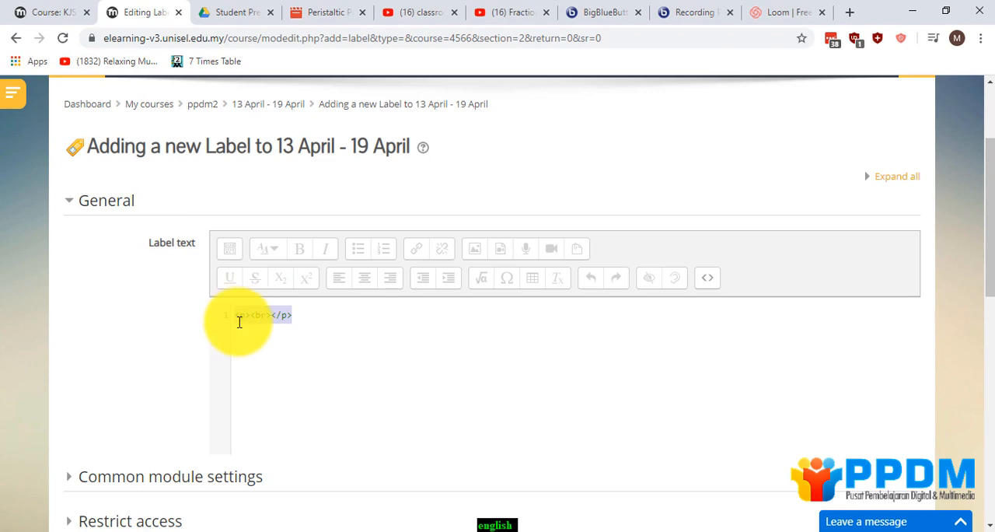
pyautogui.rightClick(253, 319)
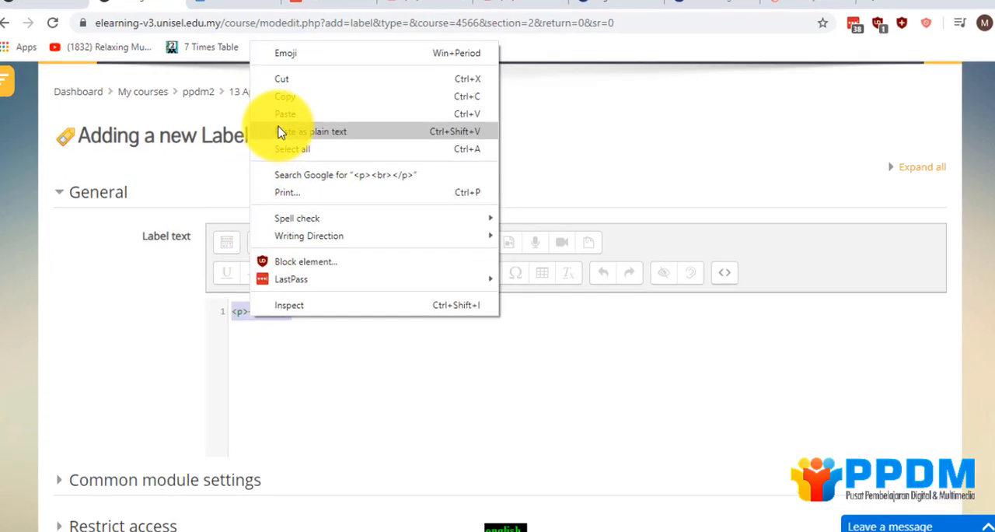
pyautogui.click(282, 155)
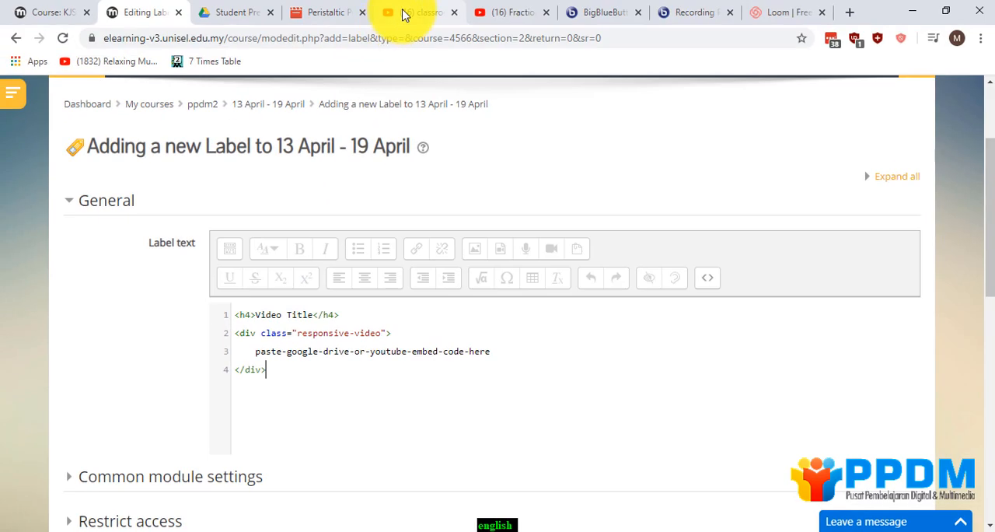
# Switch to the Fractional Factorial using Minitab video on YouTube and open its embed code through the sharing options.
pyautogui.click(488, 22)
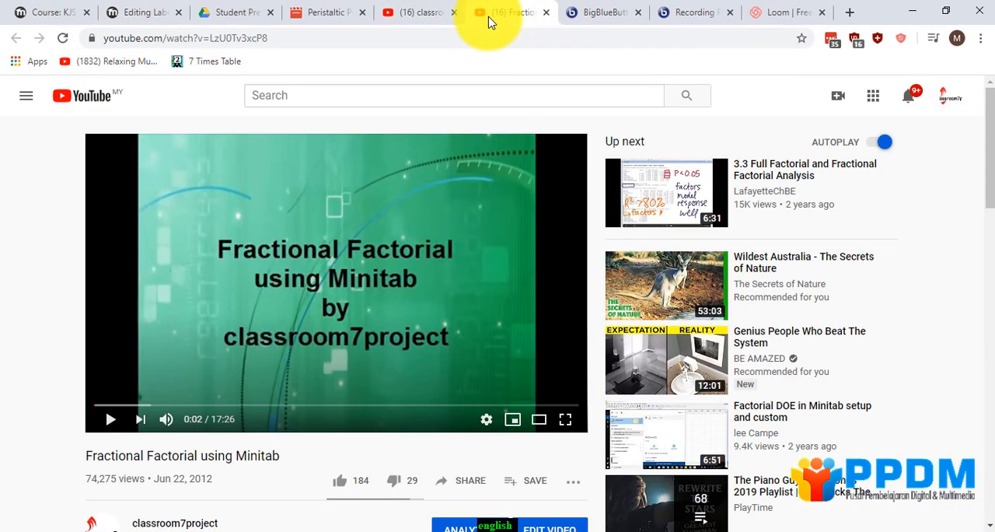
pyautogui.scroll(-1, 439, 223)
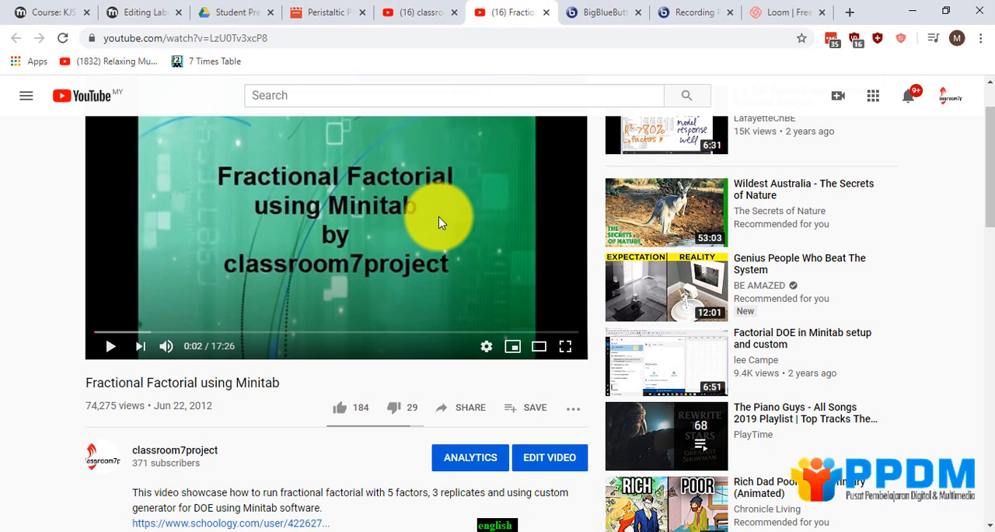
pyautogui.scroll(1, 435, 231)
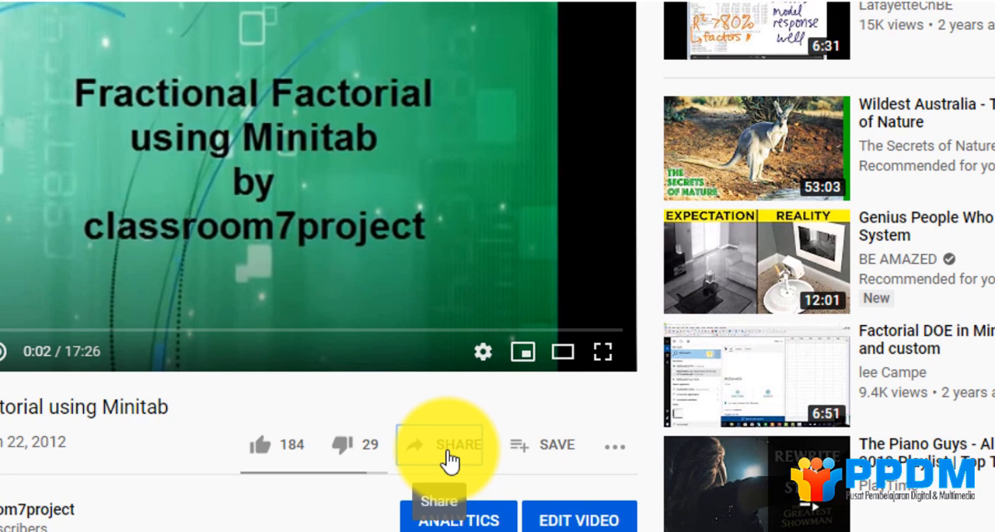
pyautogui.click(450, 460)
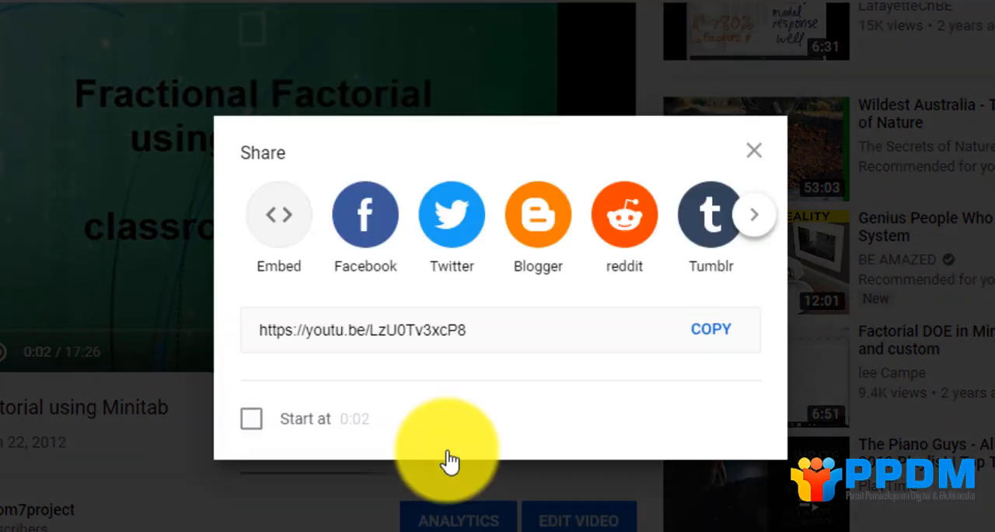
pyautogui.click(750, 232)
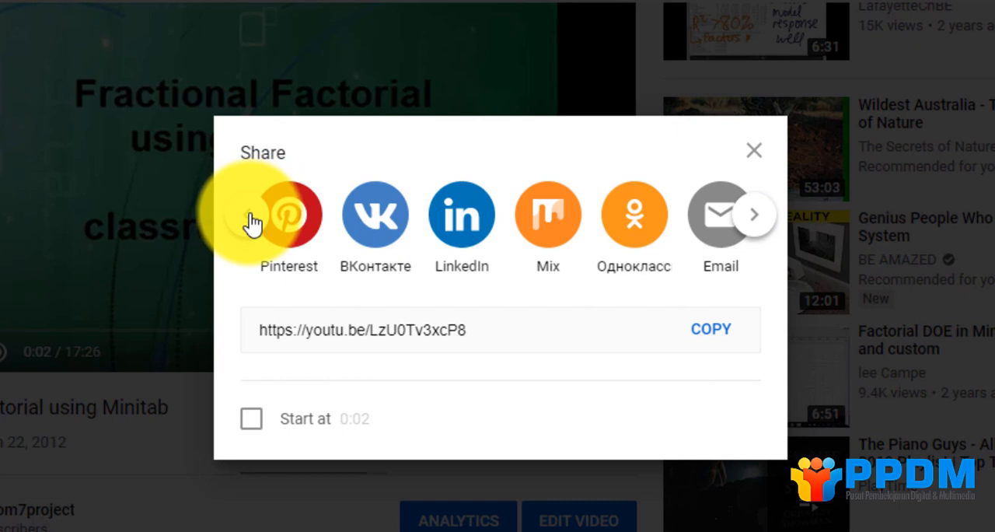
pyautogui.click(249, 218)
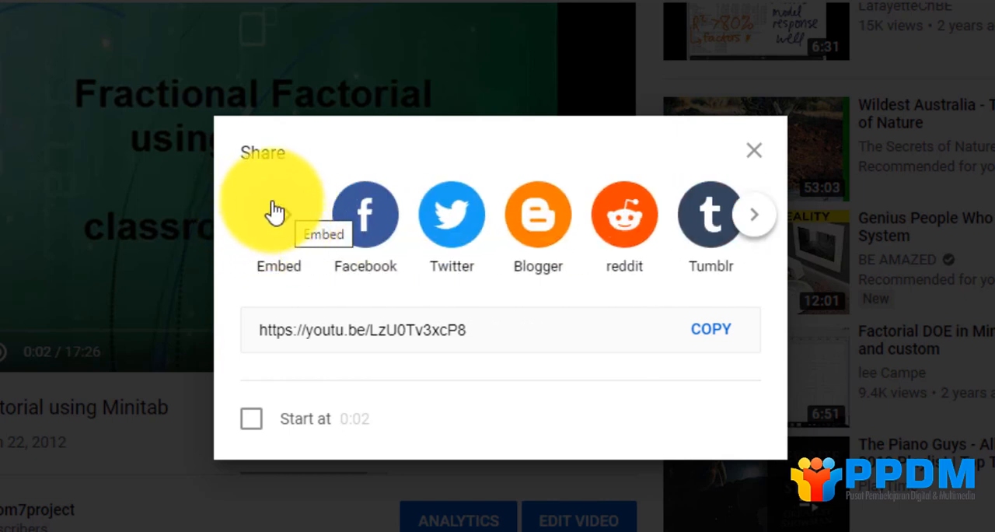
pyautogui.click(285, 231)
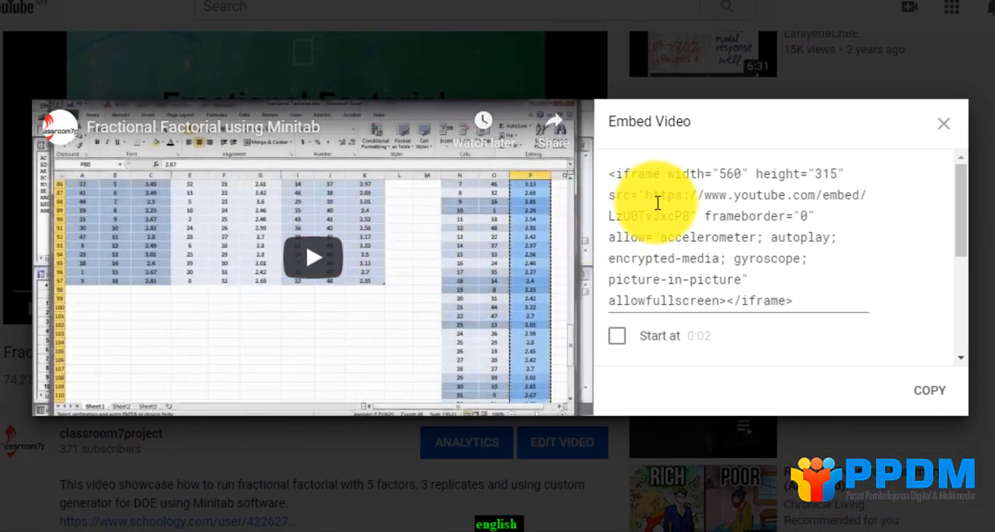
# Enable privacy-enhanced mode for the embedded video and copy the embed code.
pyautogui.scroll(-1, 657, 203)
pyautogui.scroll(1, 660, 207)
pyautogui.scroll(-2, 660, 207)
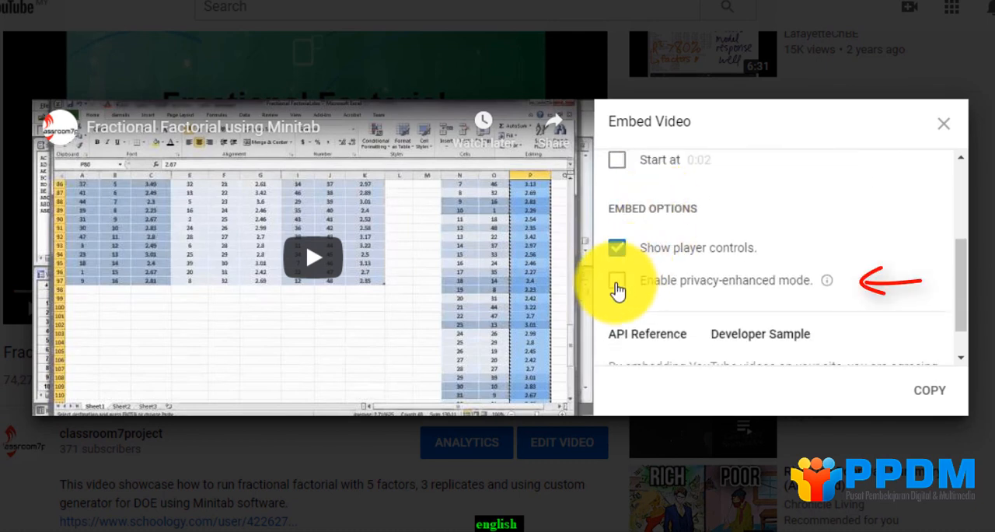
pyautogui.click(616, 285)
pyautogui.scroll(-1, 620, 286)
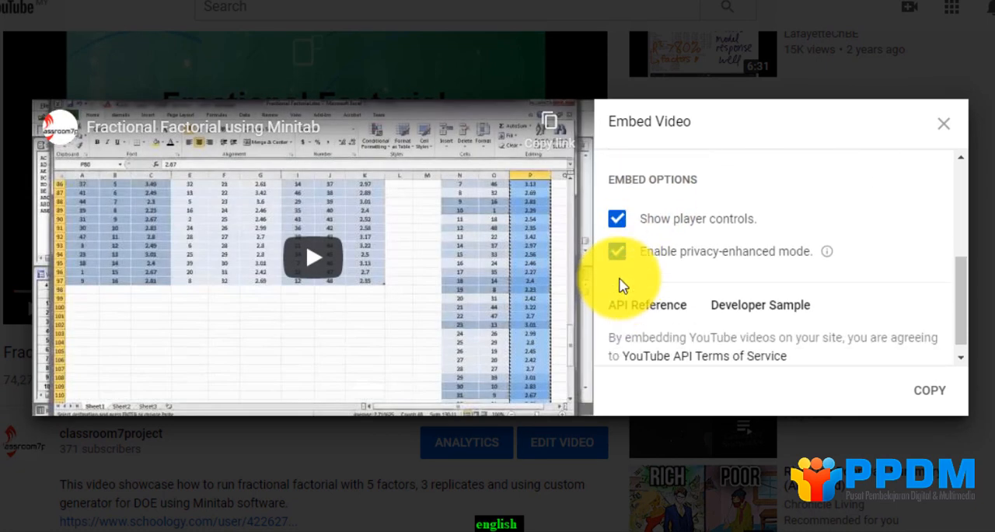
pyautogui.scroll(2, 621, 285)
pyautogui.scroll(2, 667, 279)
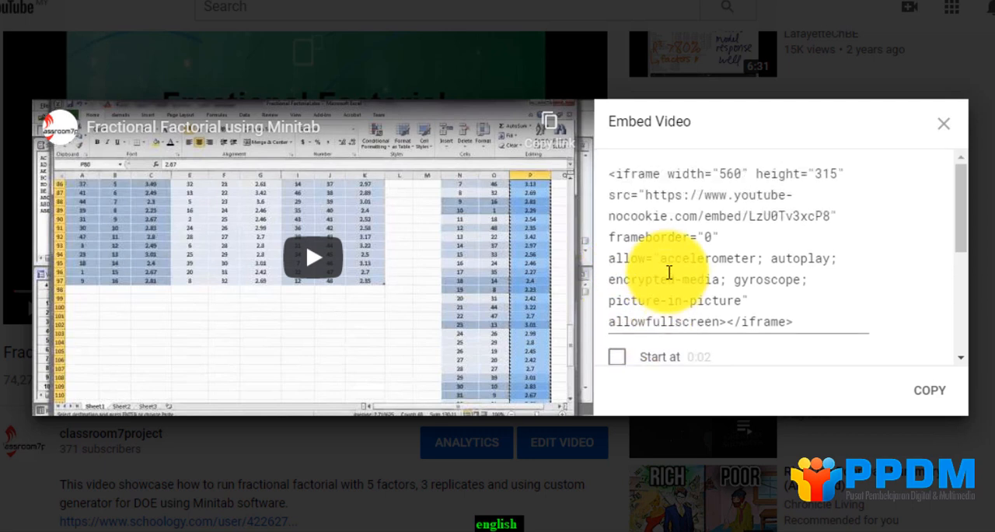
pyautogui.click(925, 394)
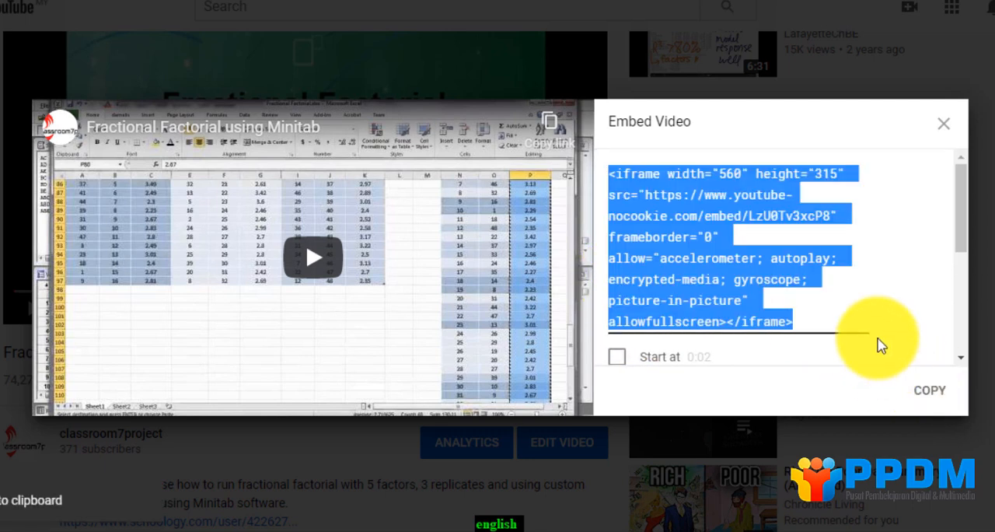
pyautogui.scroll(-1, 961, 245)
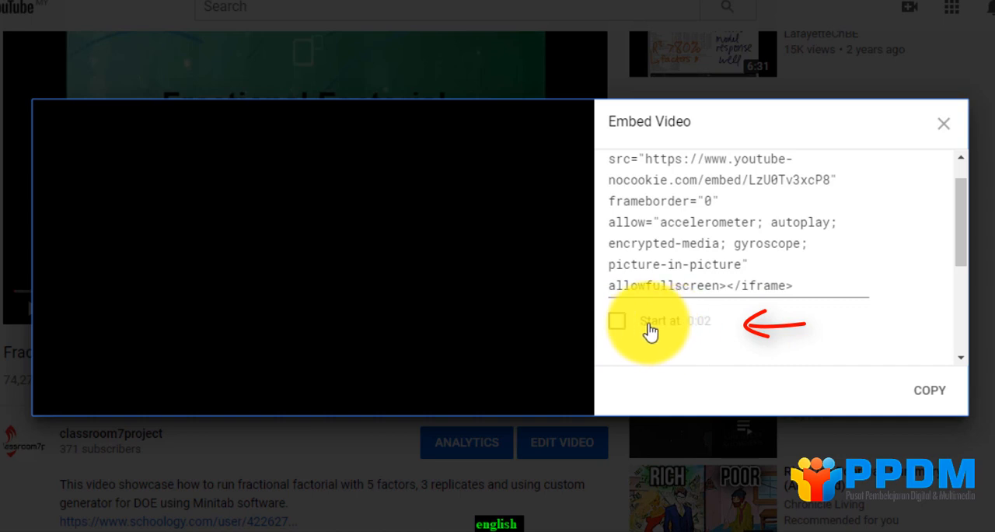
pyautogui.click(621, 327)
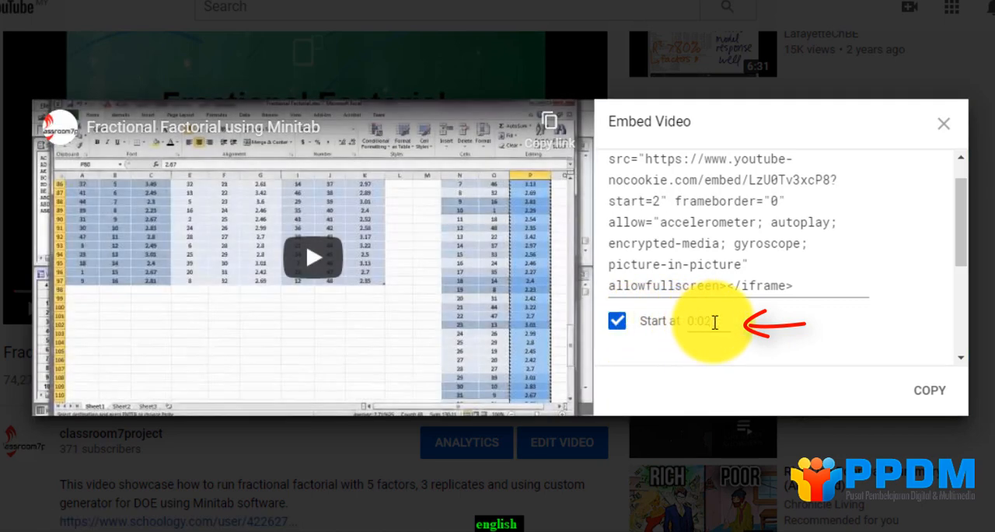
pyautogui.click(617, 322)
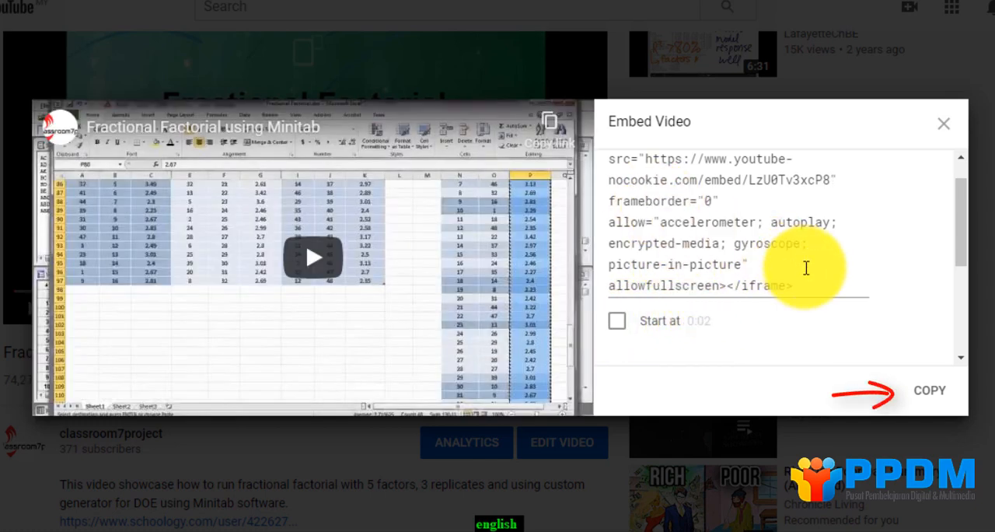
# Copy the video's embed code again and paste it over the placeholder line in the Moodle label's HTML.
pyautogui.click(928, 399)
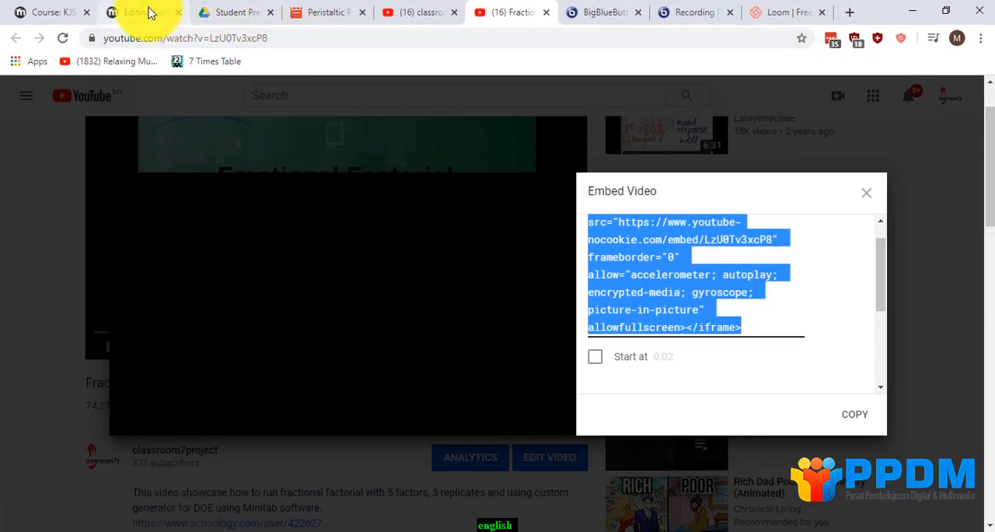
pyautogui.click(150, 13)
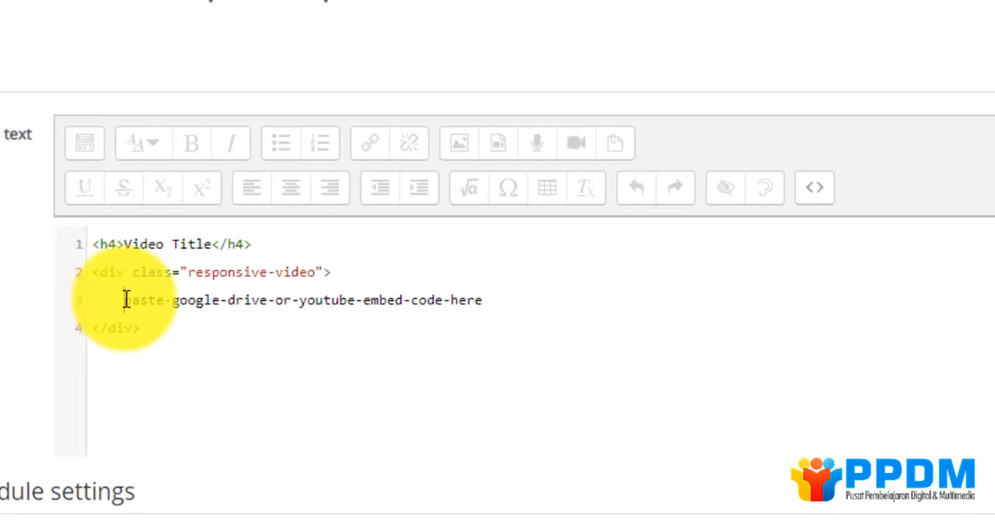
pyautogui.moveTo(126, 300); pyautogui.dragTo(480, 301)
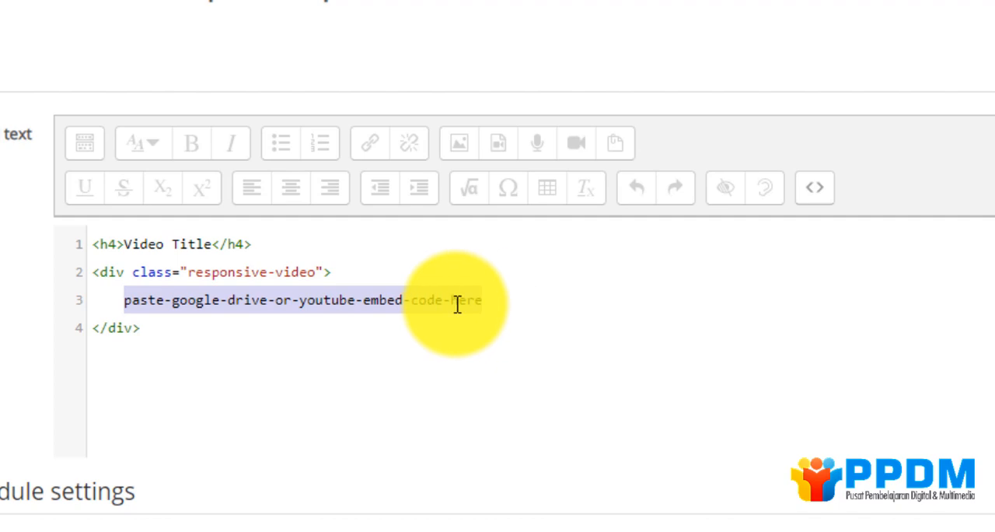
pyautogui.rightClick(484, 301)
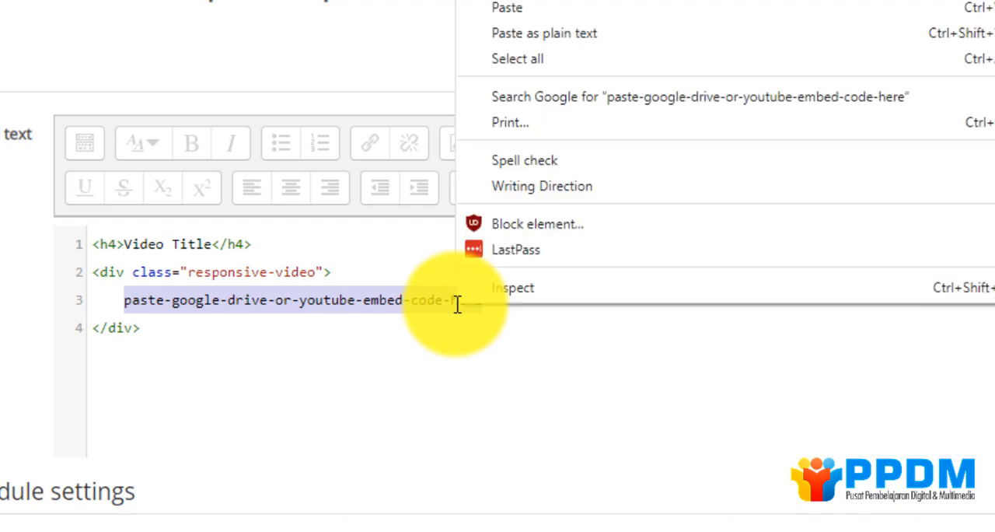
pyautogui.click(498, 35)
# Replace the Video Title heading text in the label's HTML with Using Minitab.
pyautogui.moveTo(125, 244); pyautogui.dragTo(146, 244)
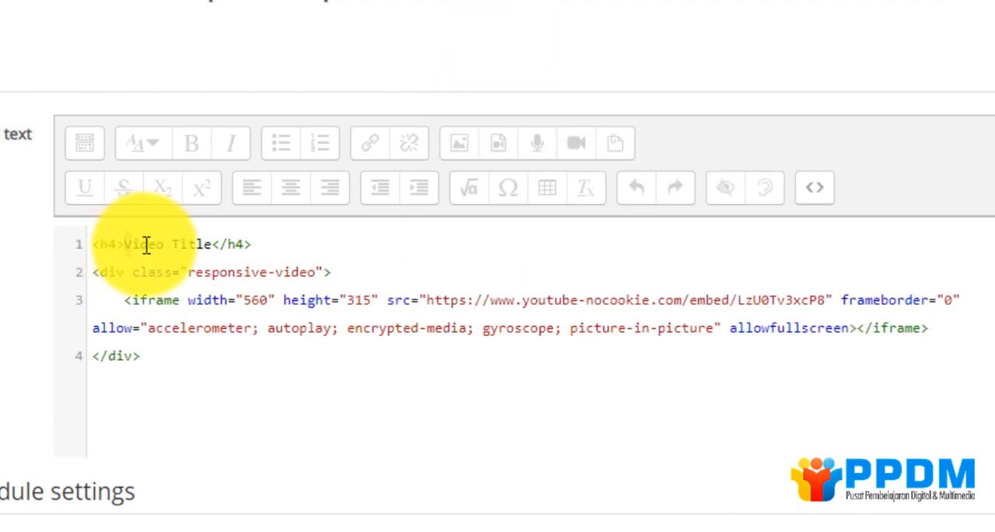
pyautogui.write('Using ')
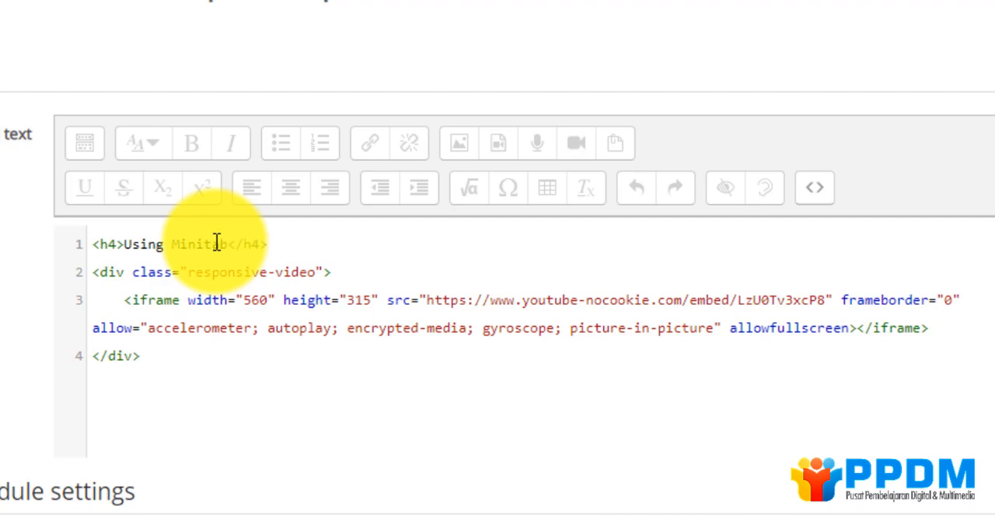
pyautogui.write('Minitab')
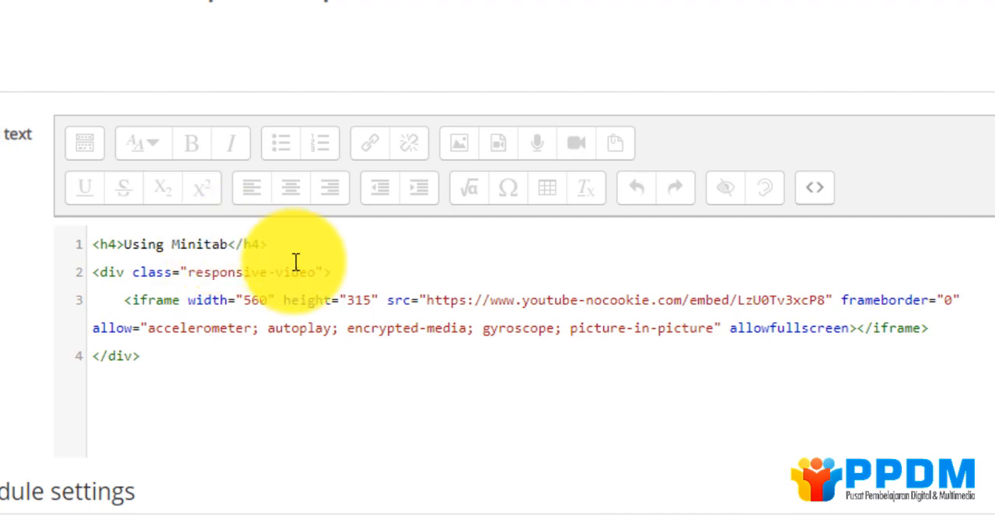
# Switch the label text back to visual view, save the label and return to the course to check the YouTube section.
pyautogui.click(815, 191)
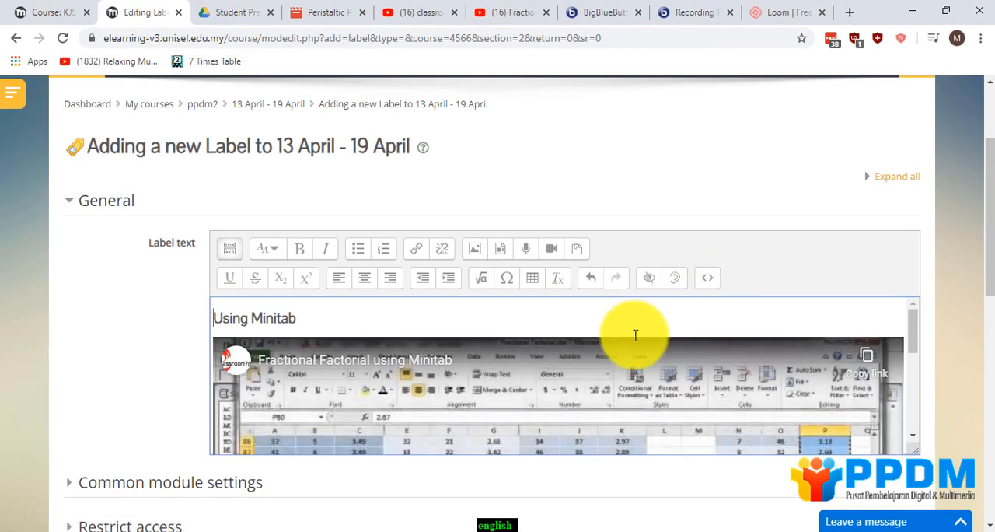
pyautogui.scroll(-10, 637, 337)
pyautogui.click(310, 377)
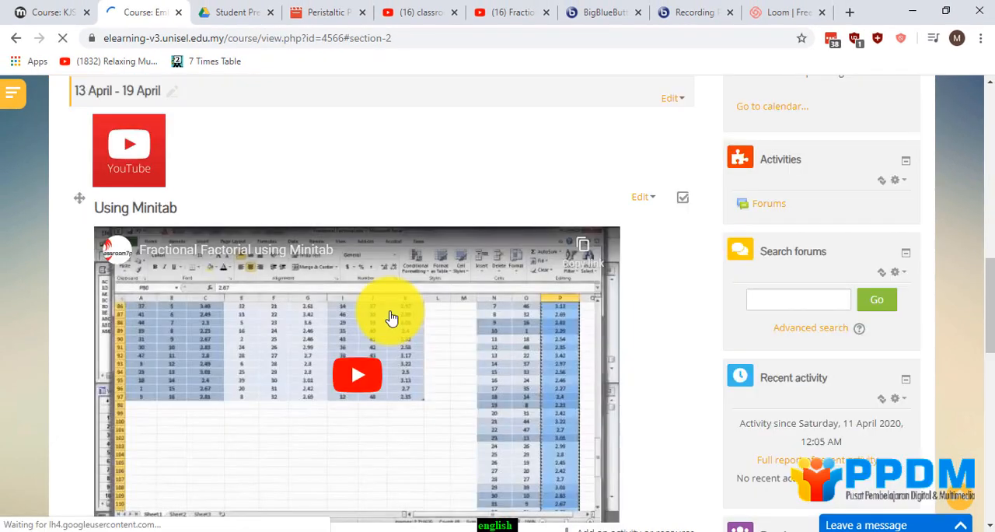
pyautogui.scroll(5, 391, 318)
pyautogui.scroll(-6, 391, 318)
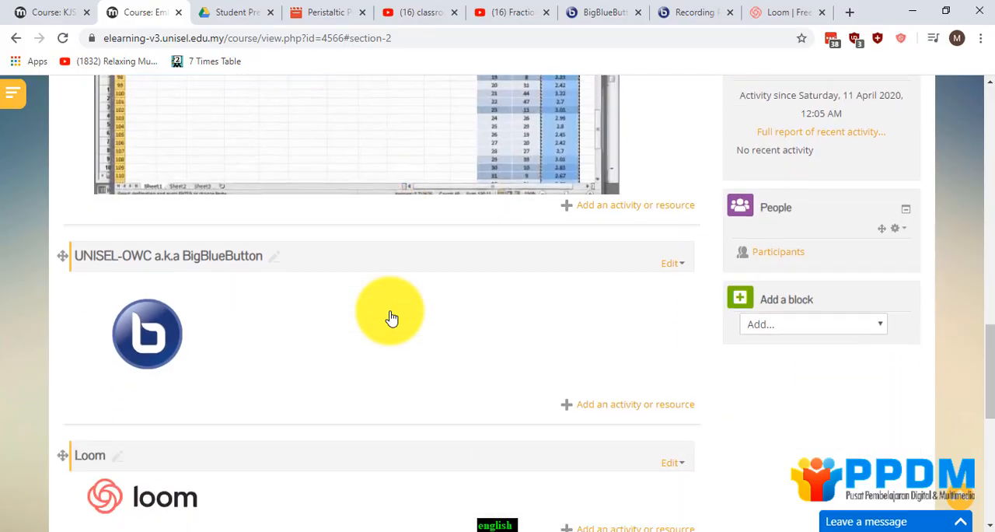
# Examine the course's BigBlueButton section, the recordings list and a brief playback of the KJS3223 - Product Design recording, then return to the course page.
pyautogui.scroll(-3, 390, 318)
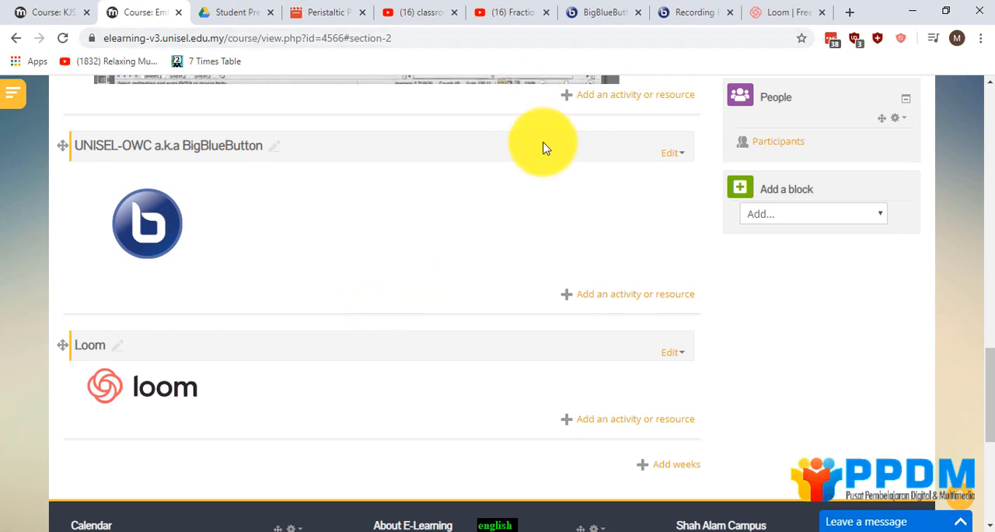
pyautogui.click(598, 19)
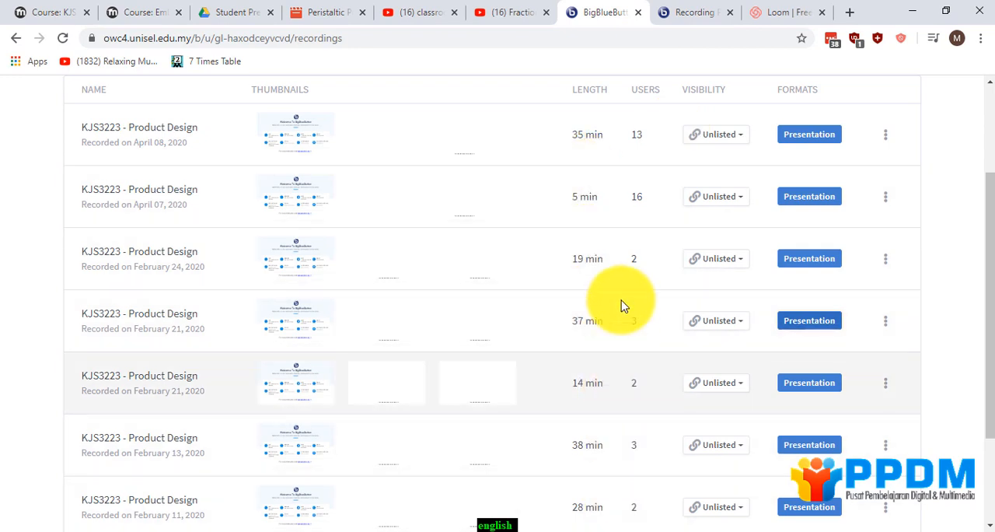
pyautogui.click(690, 14)
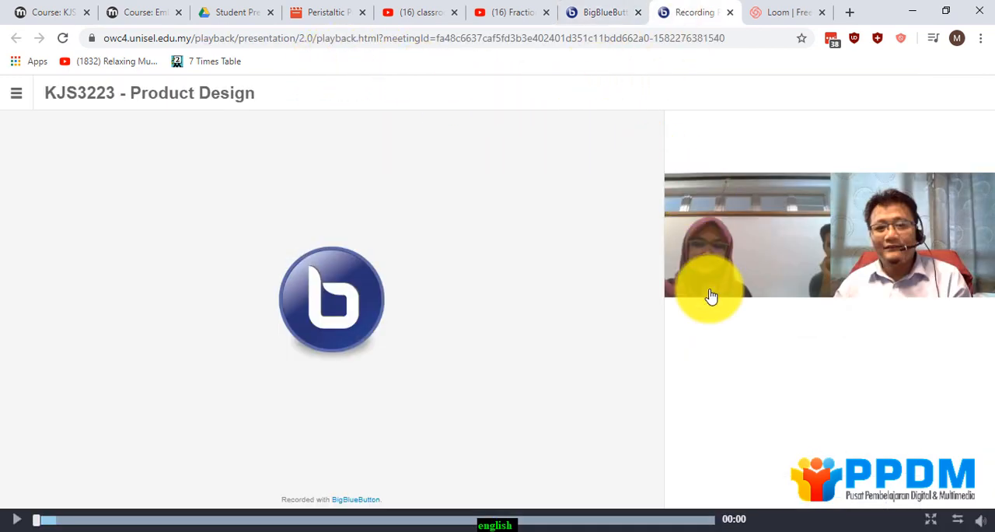
pyautogui.click(17, 520)
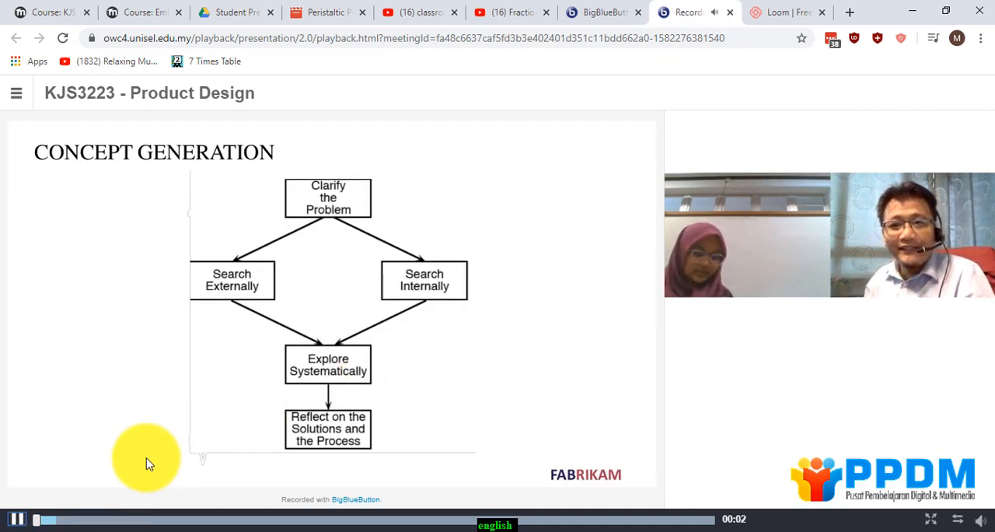
pyautogui.click(17, 518)
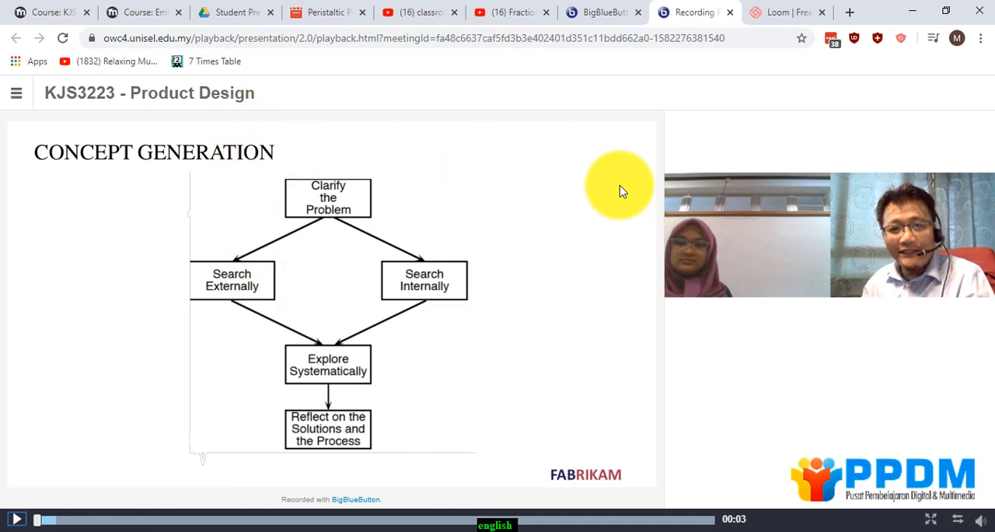
pyautogui.click(150, 14)
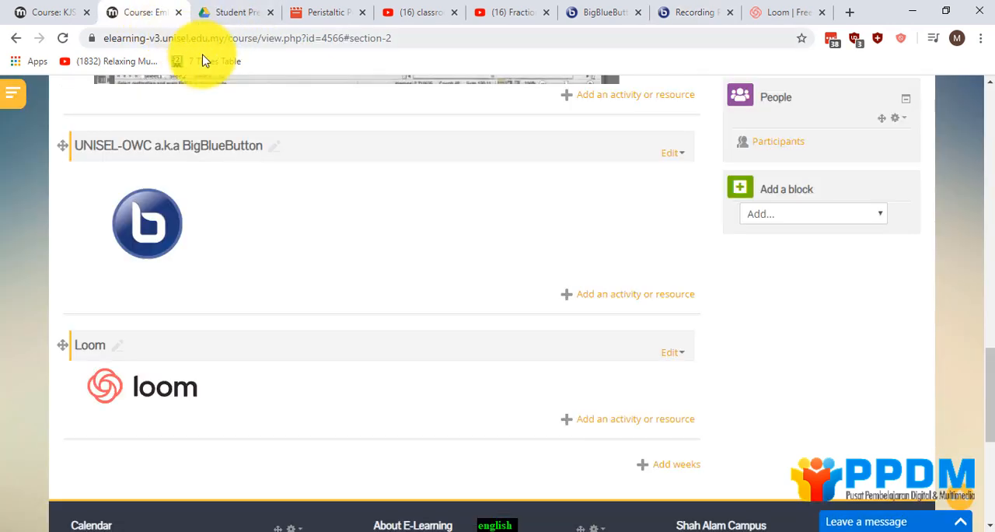
# Add a new label to the UNISEL-OWC a.k.a BigBlueButton section and switch its text editor to HTML view.
pyautogui.click(612, 303)
pyautogui.scroll(-5, 442, 318)
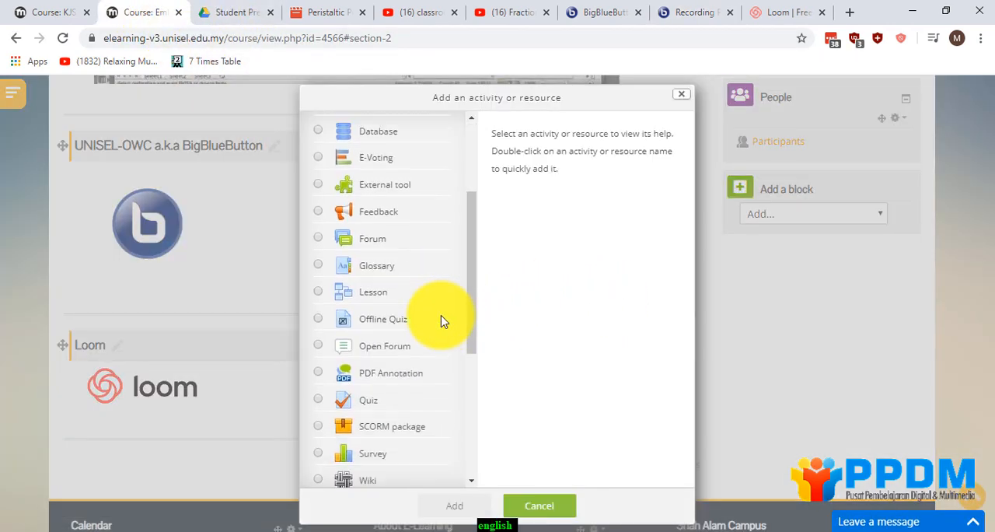
pyautogui.click(355, 395)
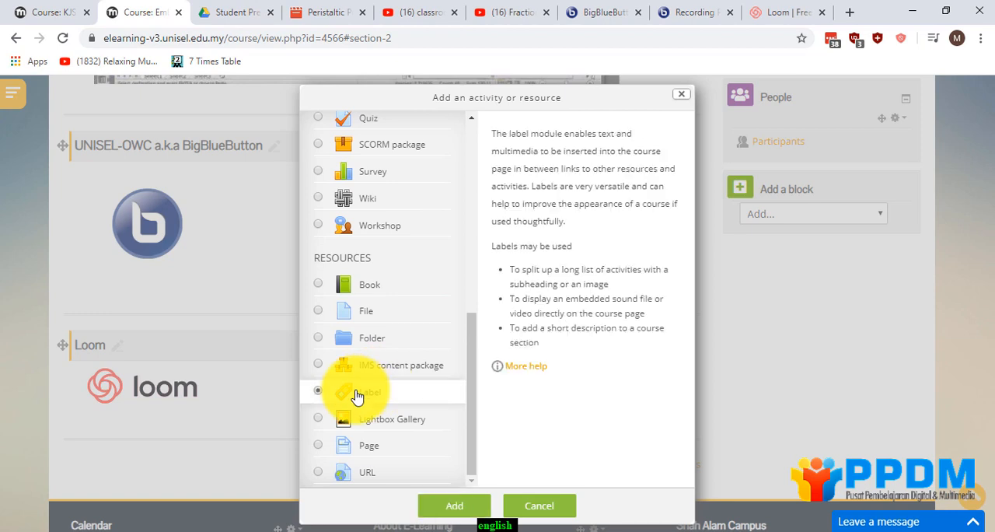
pyautogui.click(432, 507)
pyautogui.click(229, 253)
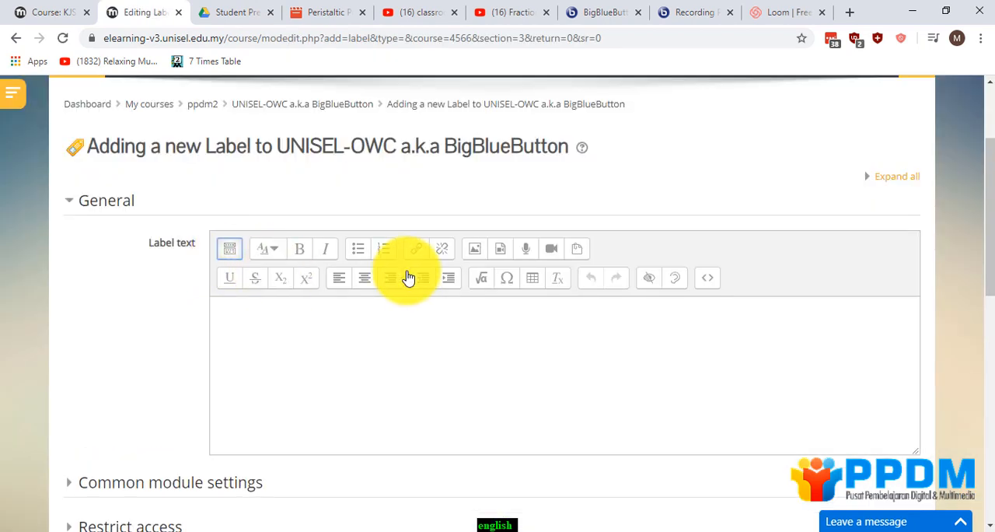
pyautogui.click(709, 282)
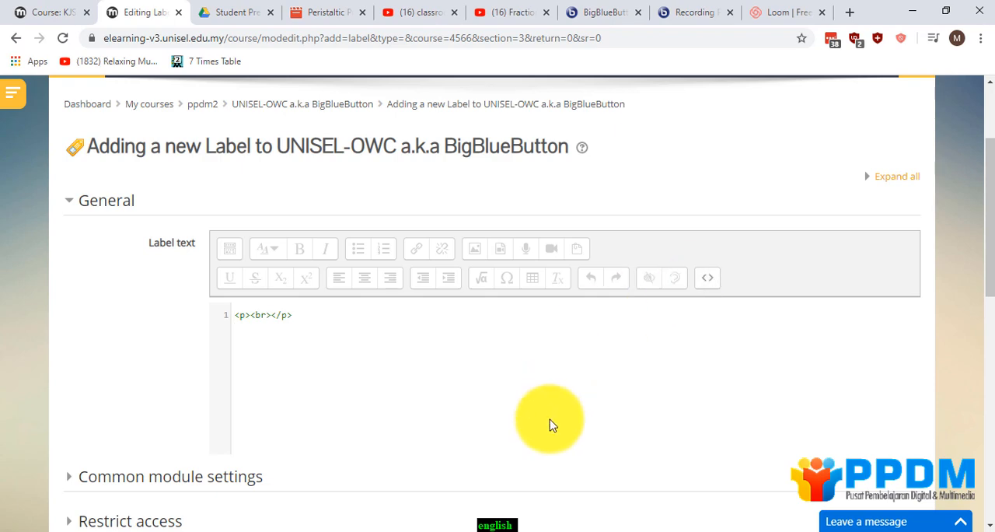
# Switch to Notepad++ and copy the second template block in html embed code.txt, the one containing the insert-link-owc-here iframe.
pyautogui.hotkey('alt', 'Tab')
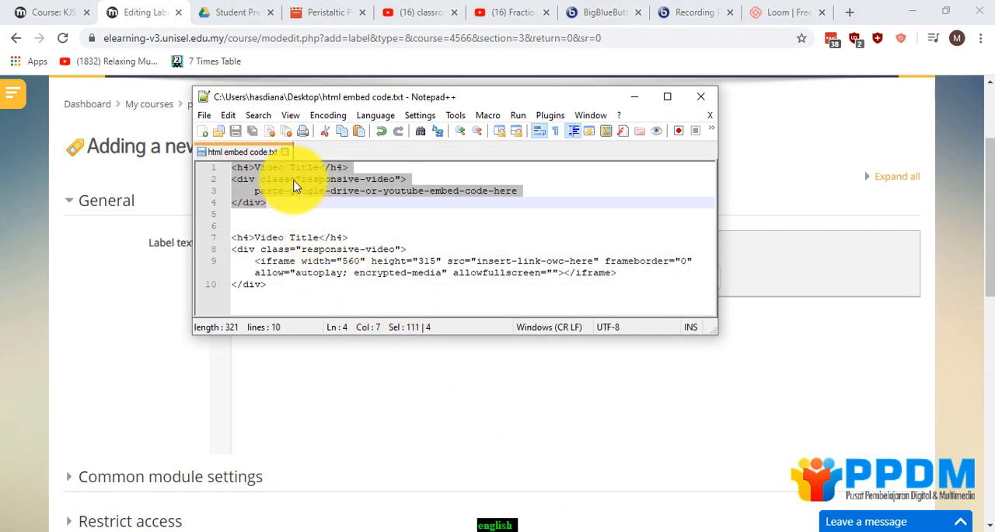
pyautogui.moveTo(231, 237); pyautogui.dragTo(244, 237)
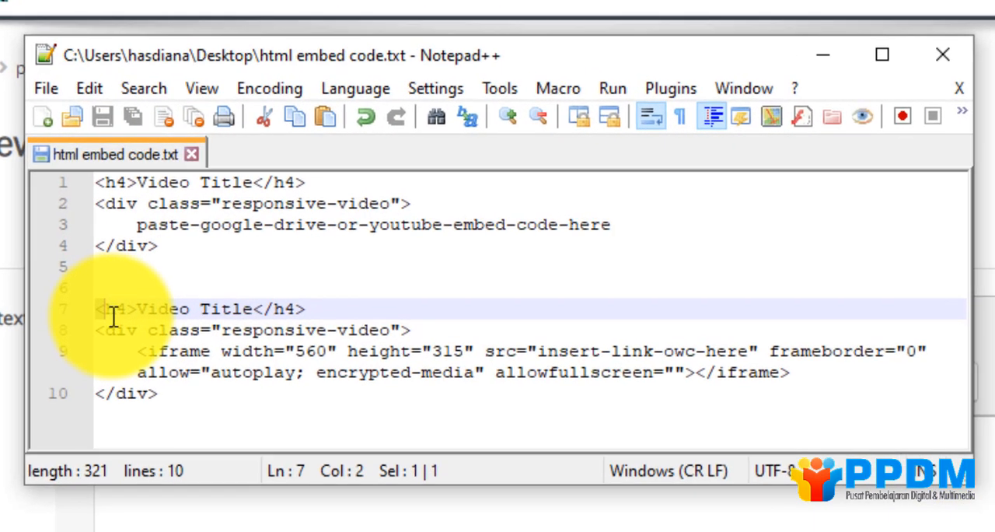
pyautogui.moveTo(544, 356); pyautogui.dragTo(746, 355)
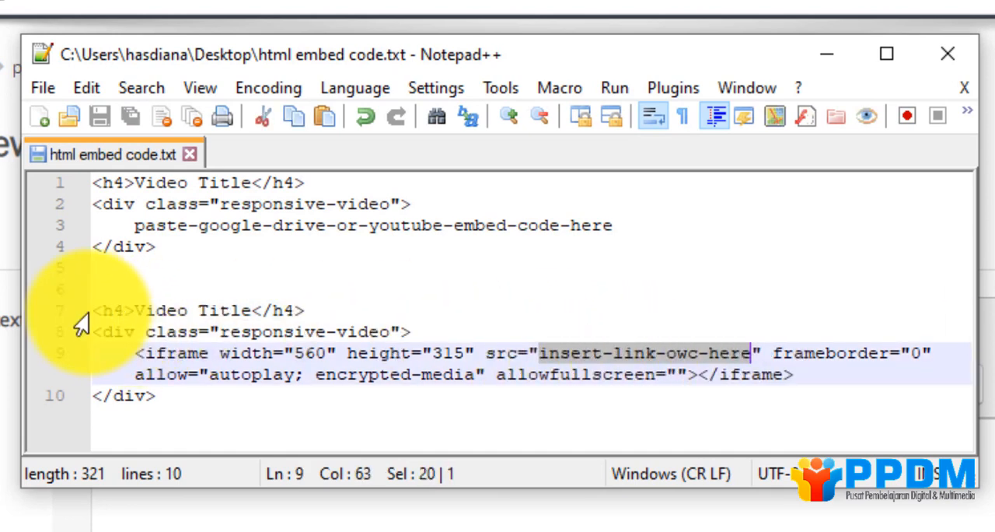
pyautogui.moveTo(91, 309); pyautogui.dragTo(185, 389)
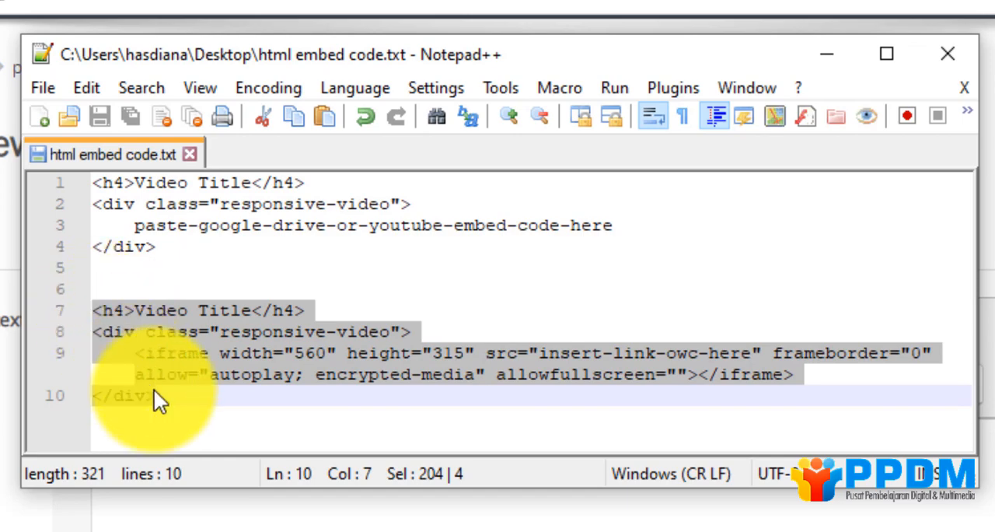
pyautogui.rightClick(158, 358)
pyautogui.click(197, 327)
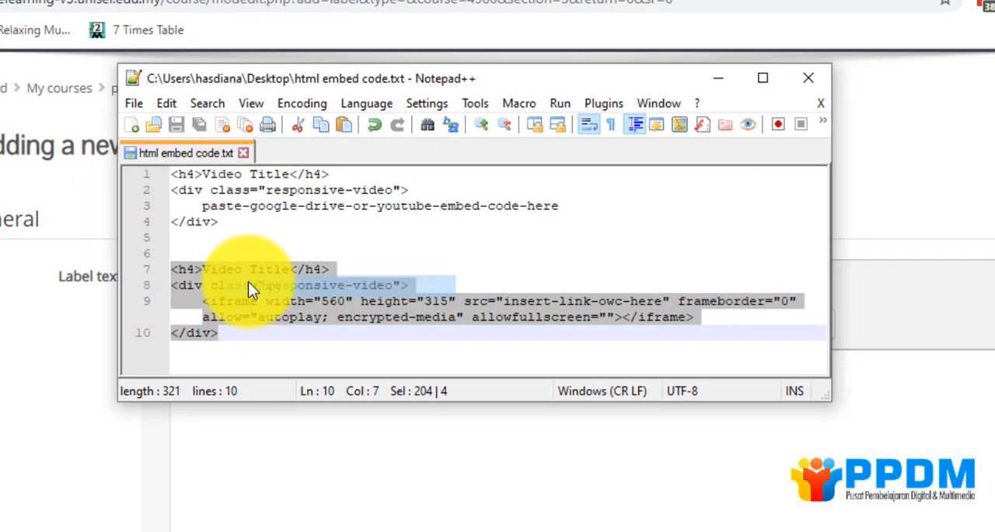
# Back in the Moodle label, replace the empty paragraph in the HTML with the copied iframe template.
pyautogui.click(169, 367)
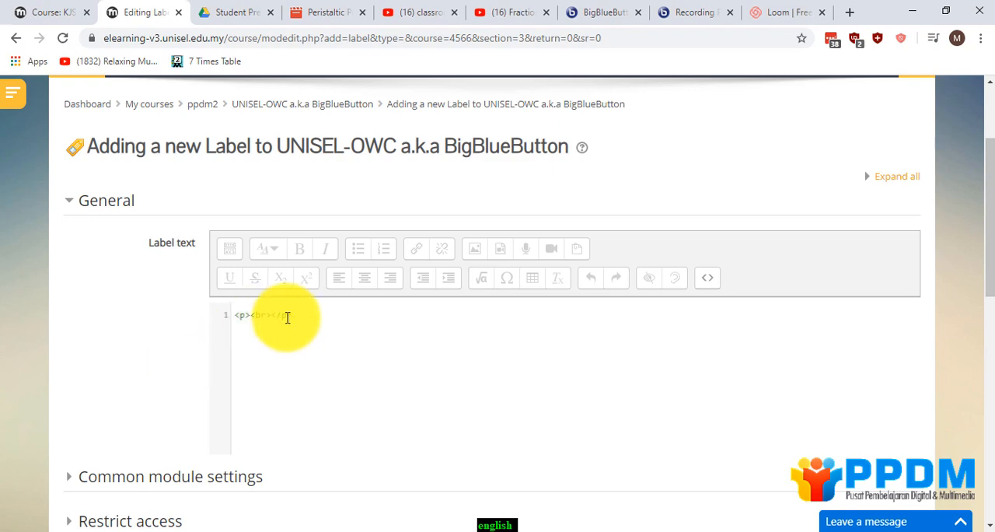
pyautogui.moveTo(288, 315); pyautogui.dragTo(233, 316)
pyautogui.rightClick(258, 317)
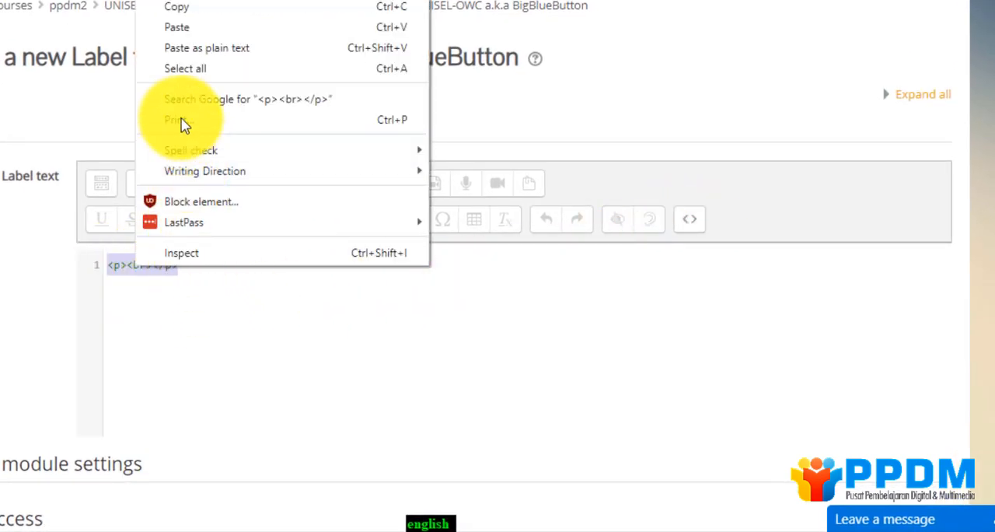
pyautogui.click(173, 47)
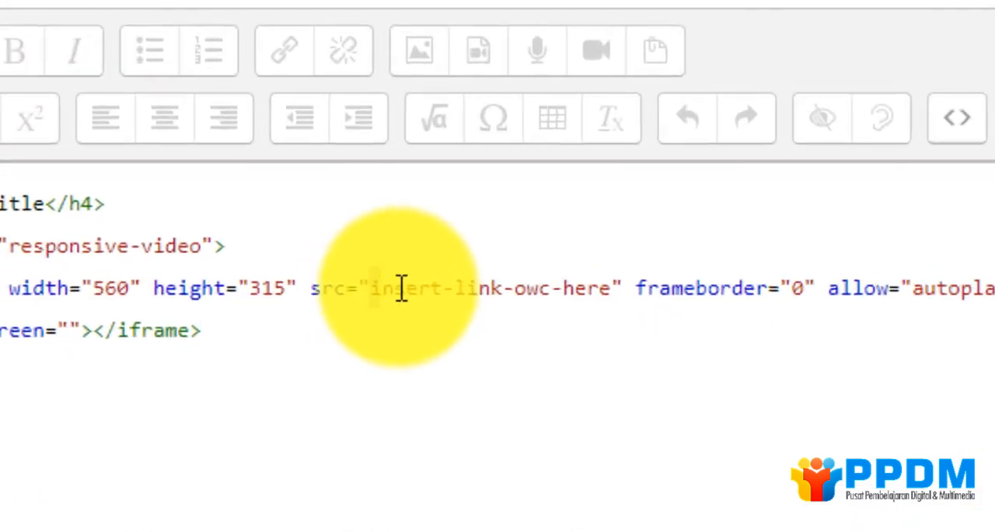
# Copy the web address of the KJS3223 - Product Design recording's playback page and paste it over insert-link-owc-here in the label's HTML.
pyautogui.moveTo(378, 310); pyautogui.dragTo(503, 309)
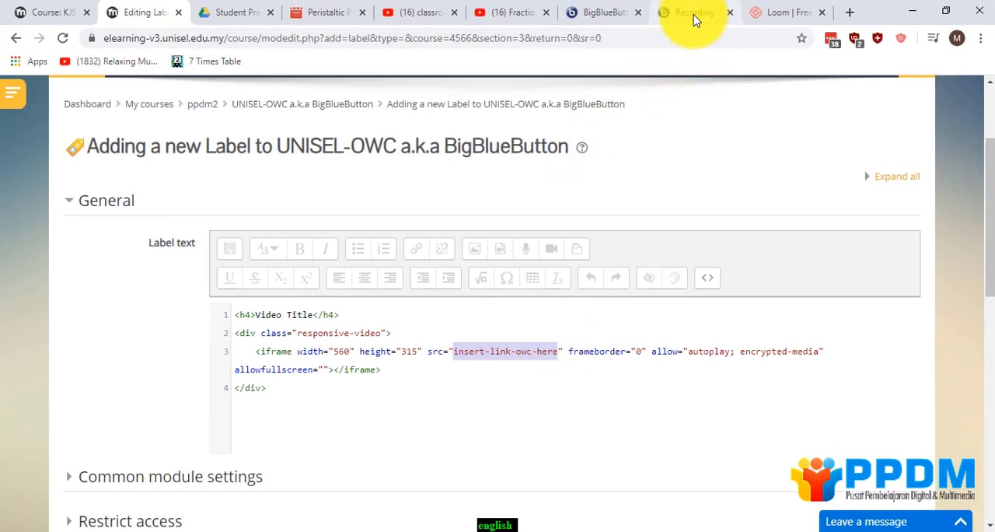
pyautogui.click(694, 13)
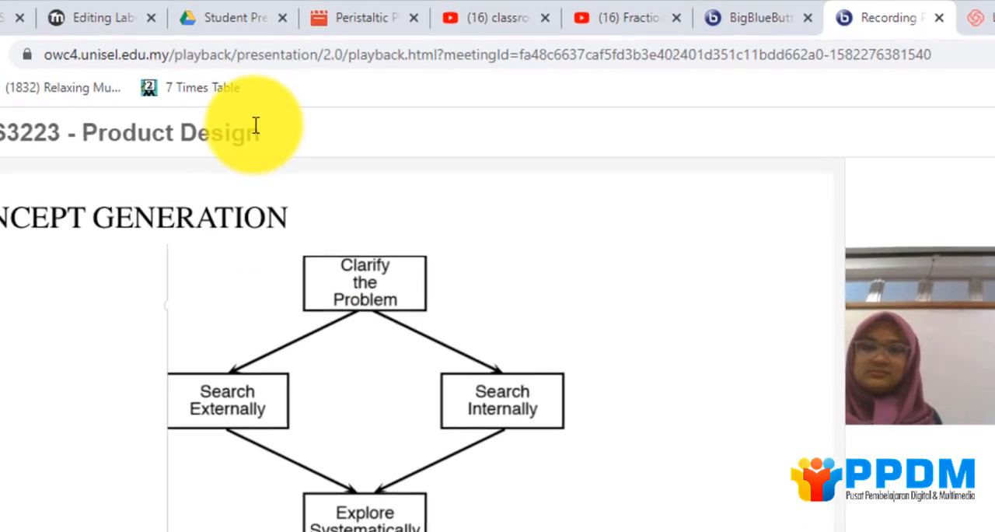
pyautogui.click(182, 56)
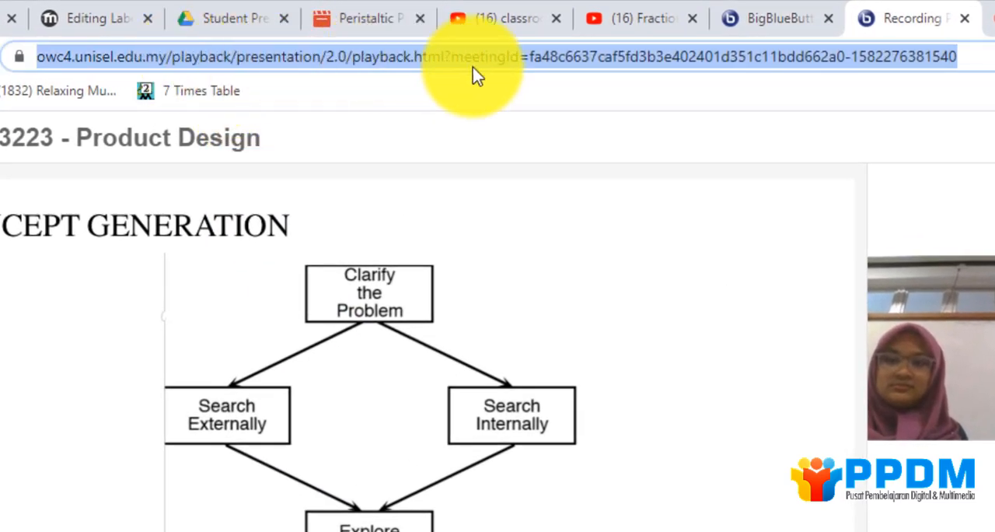
pyautogui.rightClick(249, 61)
pyautogui.click(266, 178)
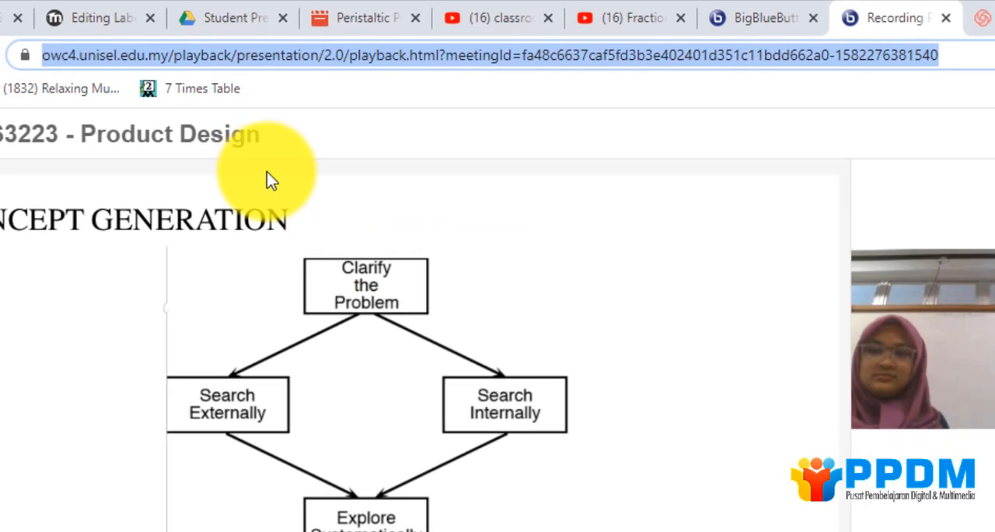
pyautogui.click(145, 13)
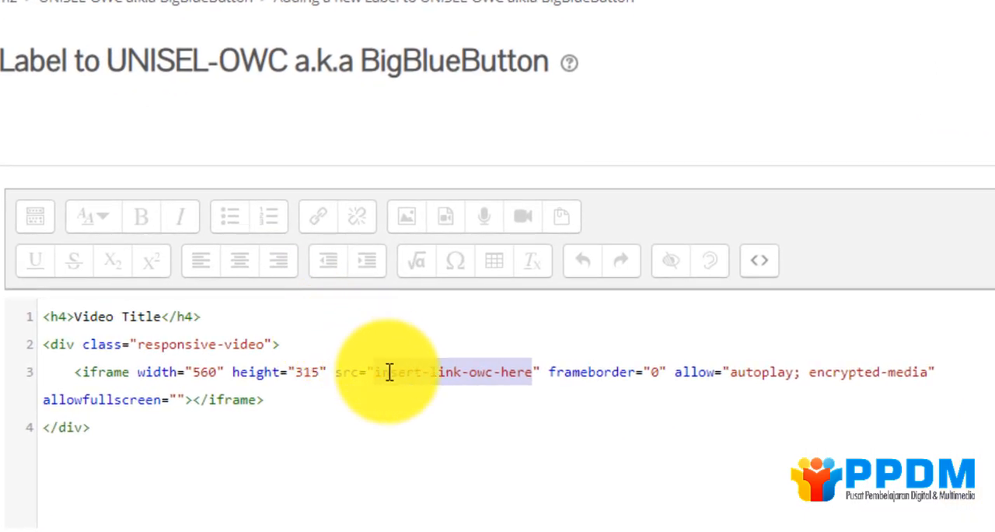
pyautogui.moveTo(381, 371); pyautogui.dragTo(527, 369)
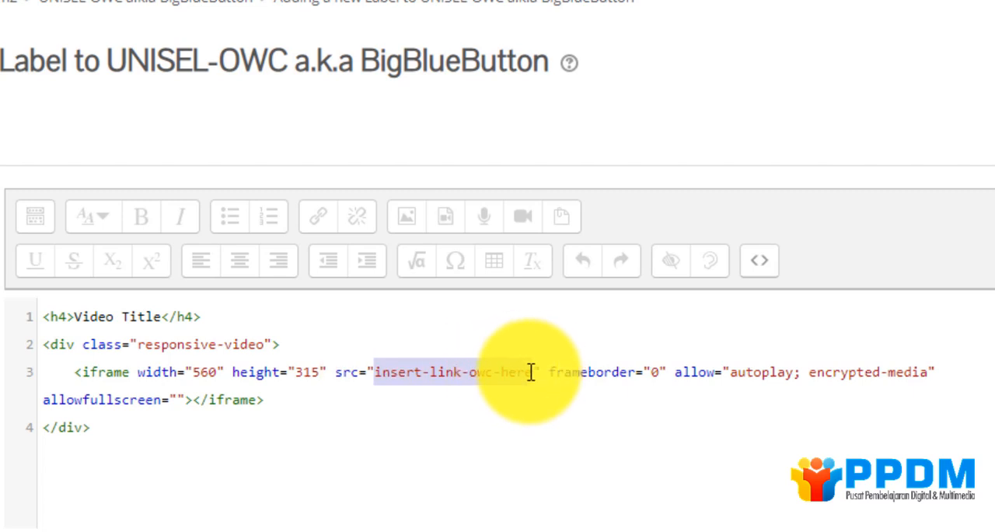
pyautogui.hotkey('ctrl', 'v')
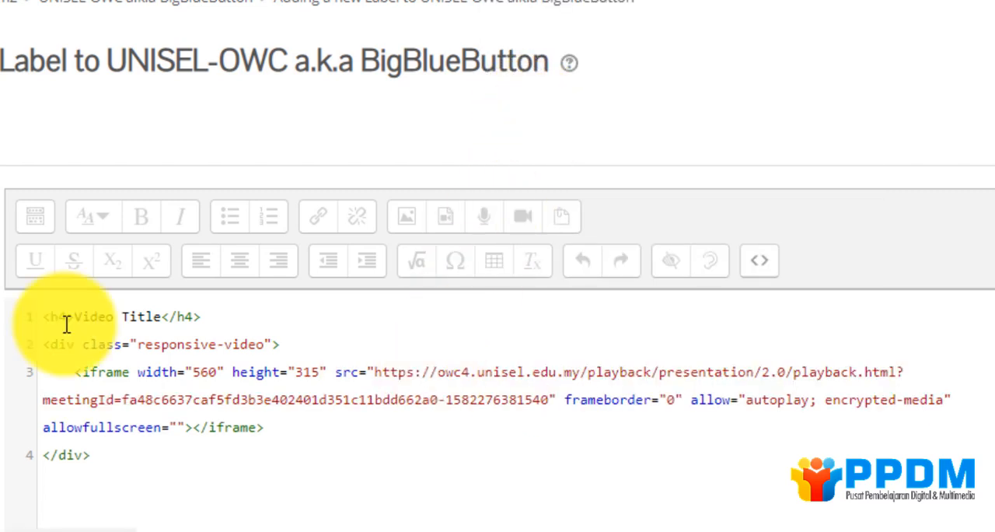
# Replace the Video Title heading text in the label's HTML with Student Presentation.
pyautogui.moveTo(70, 317); pyautogui.dragTo(160, 319)
pyautogui.write('Student')
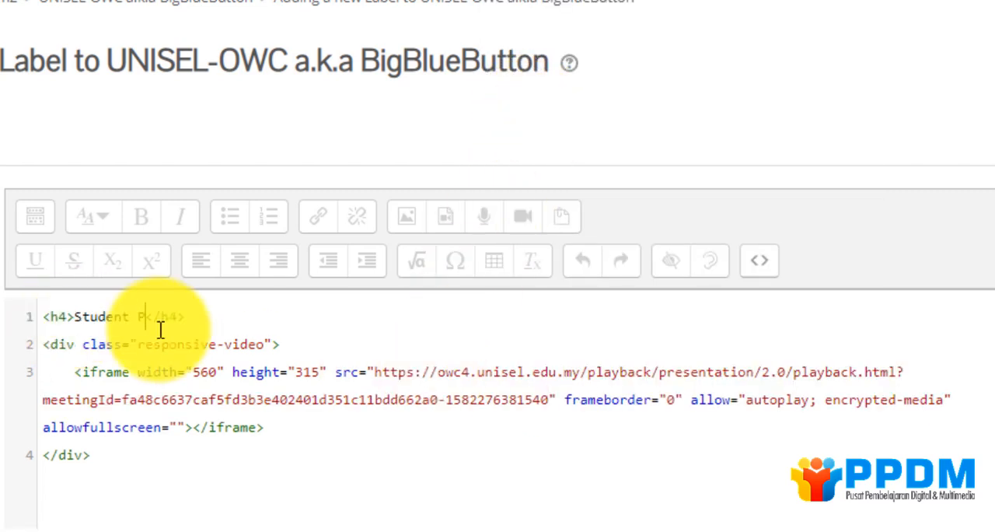
pyautogui.write(' Presentation')
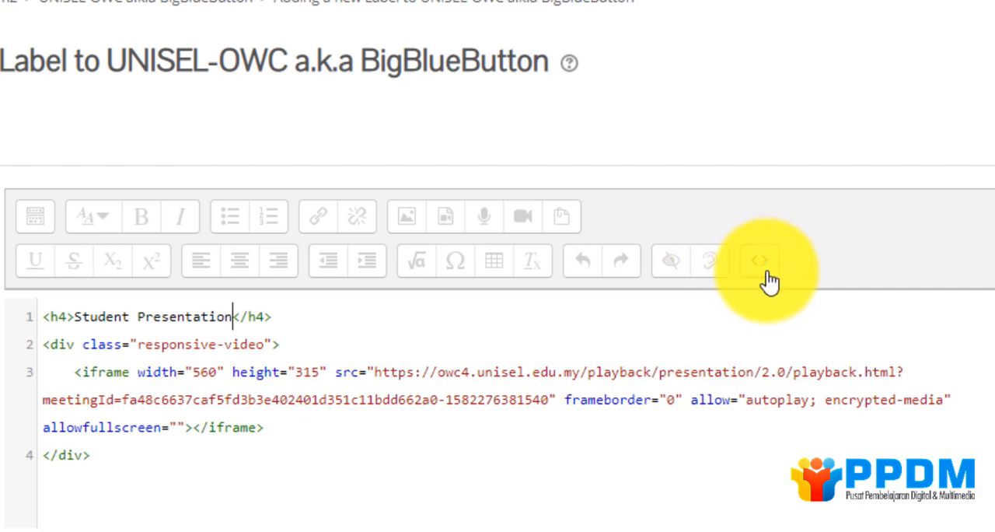
# Switch the label text back to visual view, save it and return to the course, and reload the page to load the embedded recording.
pyautogui.click(766, 274)
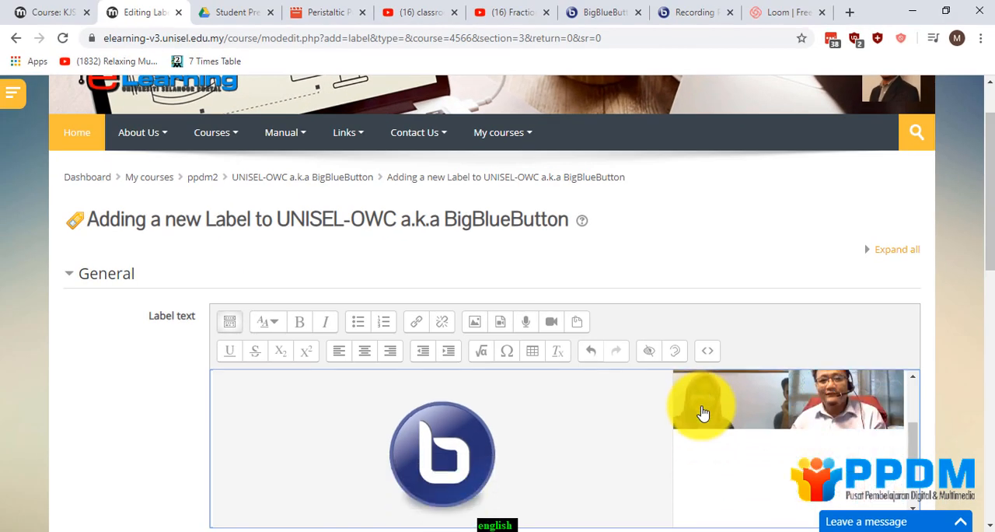
pyautogui.scroll(-15, 544, 350)
pyautogui.click(251, 298)
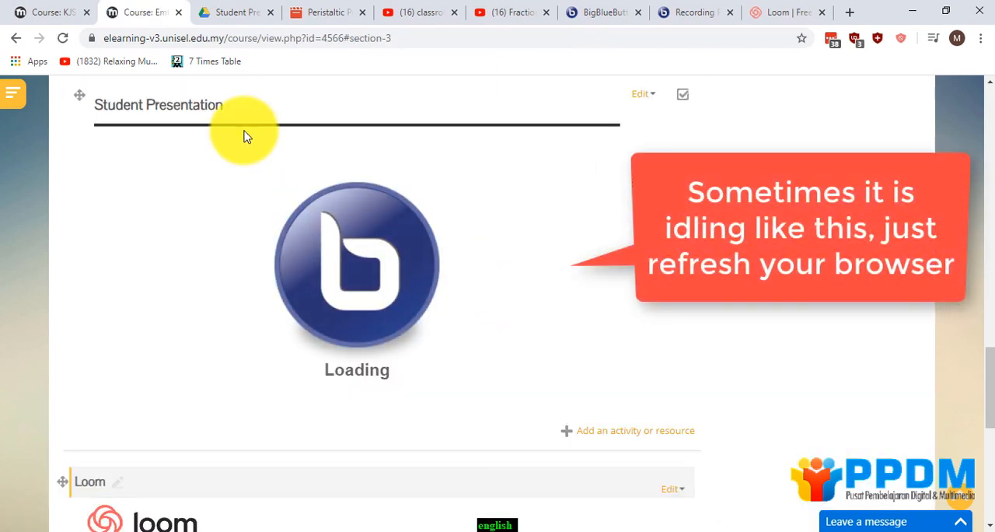
pyautogui.click(64, 38)
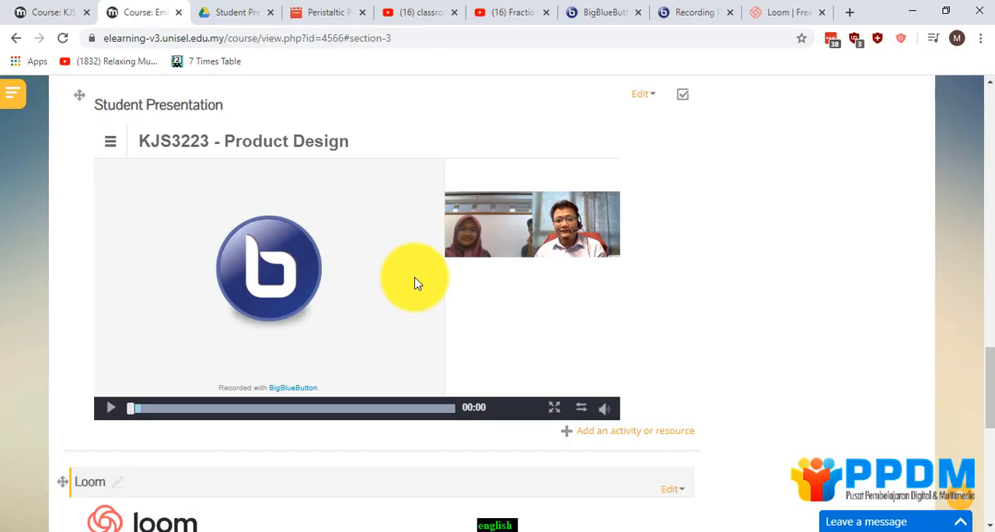
# Add a new label to the Loom section and switch its text editor to HTML view.
pyautogui.scroll(-4, 414, 283)
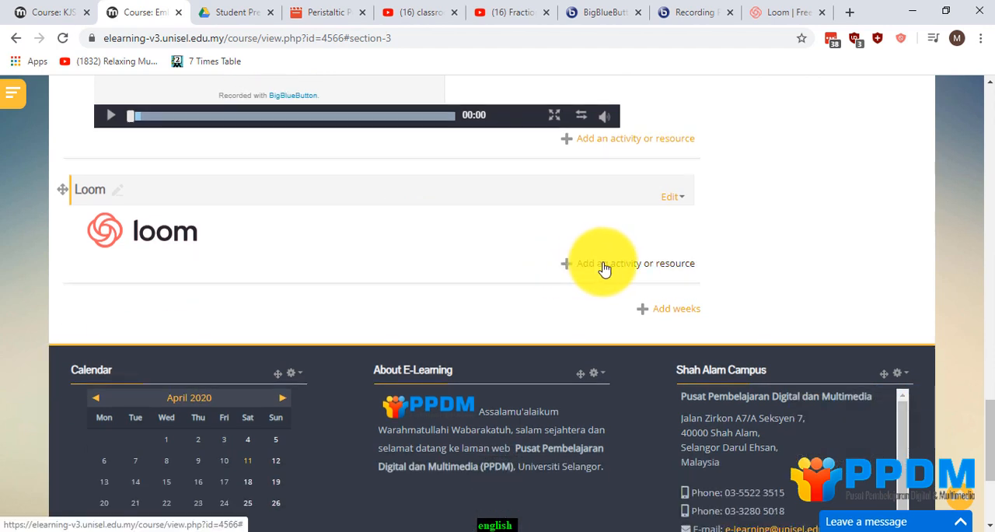
pyautogui.hotkey('alt', 'Tab')
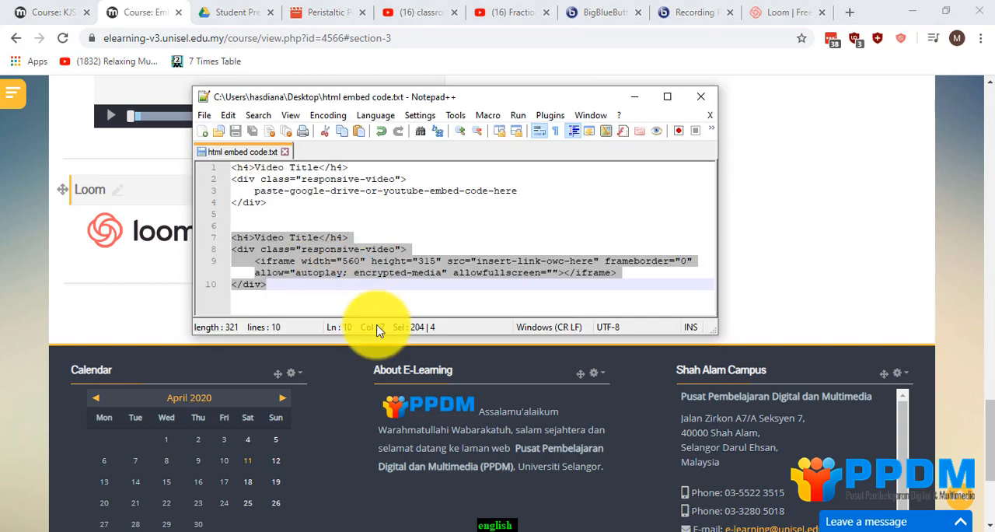
pyautogui.hotkey('alt', 'Tab')
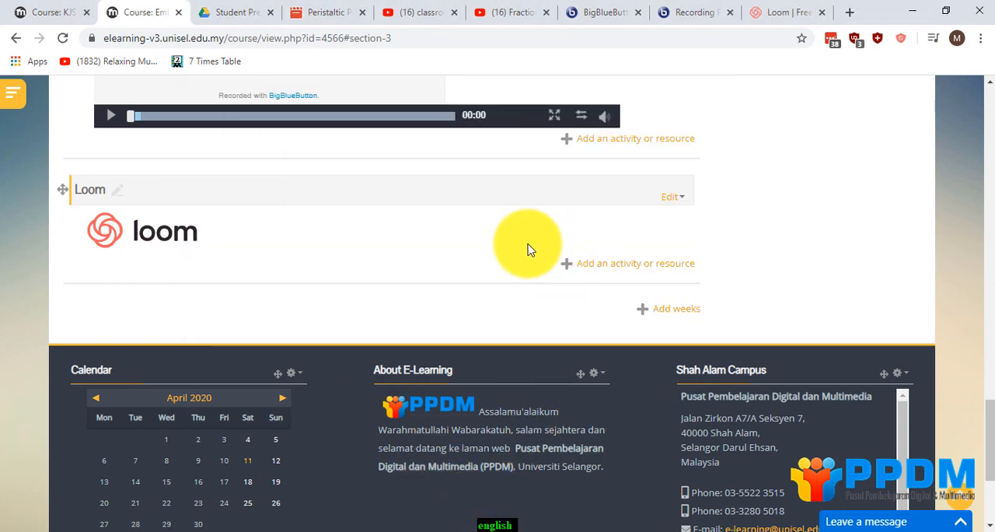
pyautogui.click(597, 266)
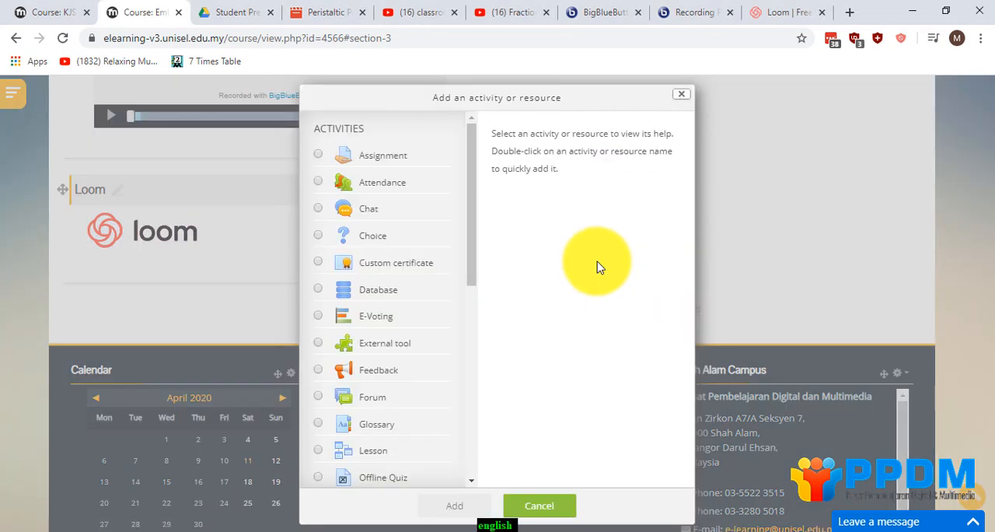
pyautogui.scroll(-5, 422, 282)
pyautogui.click(357, 398)
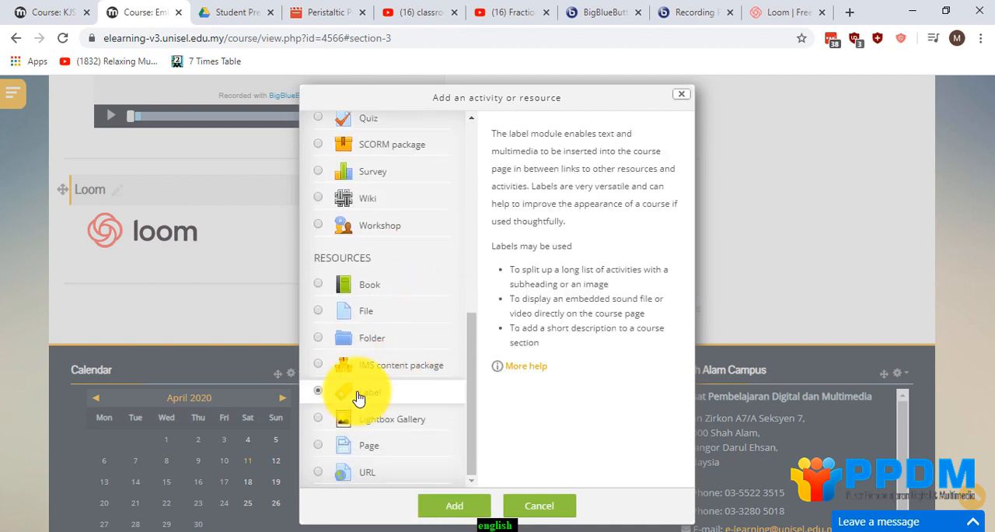
pyautogui.click(454, 503)
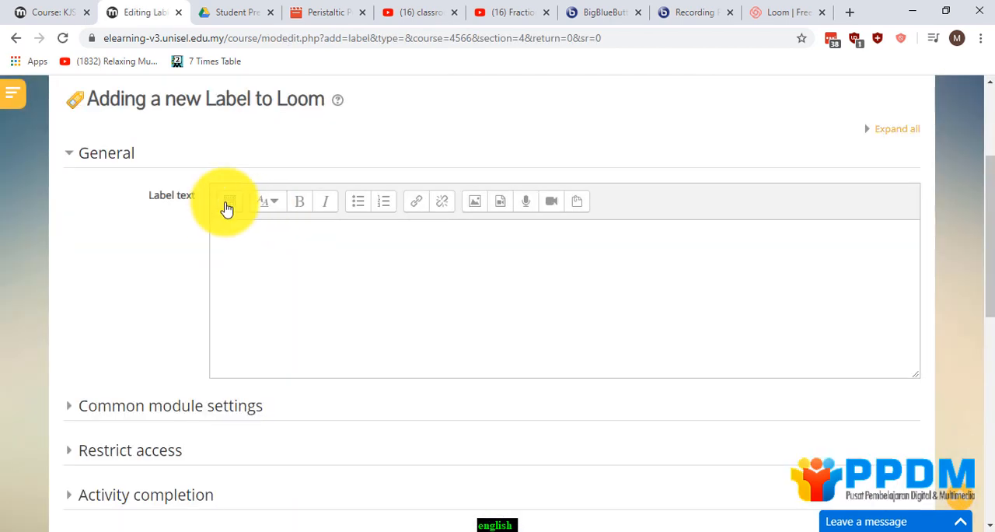
pyautogui.click(227, 206)
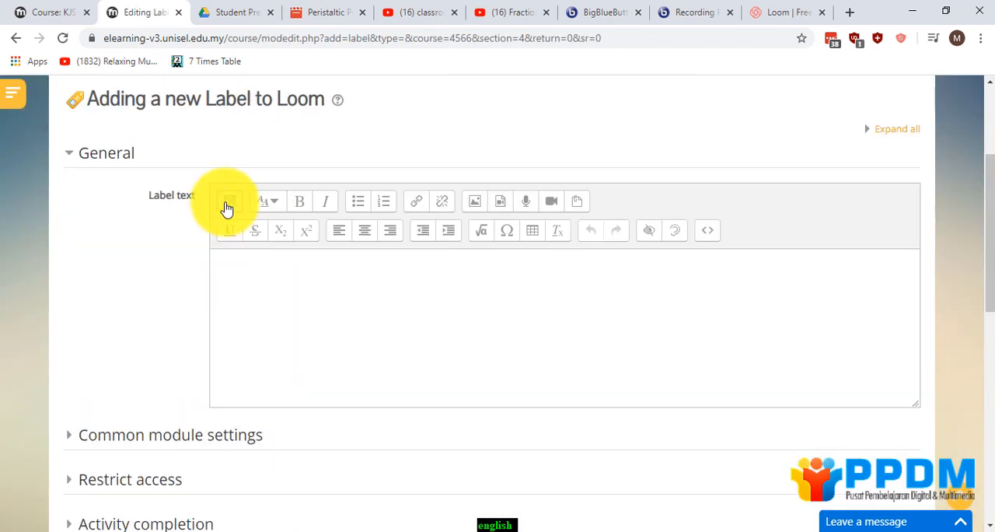
pyautogui.click(708, 231)
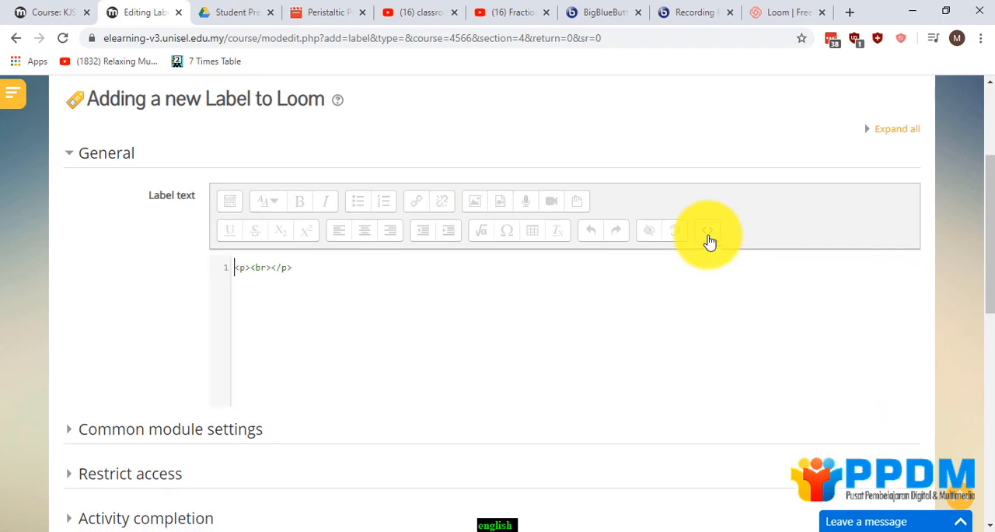
# Switch to Loom's My Videos page and open the video How to add Course Resources in e-Learning V3 Platform.
pyautogui.click(761, 13)
pyautogui.scroll(-1, 484, 237)
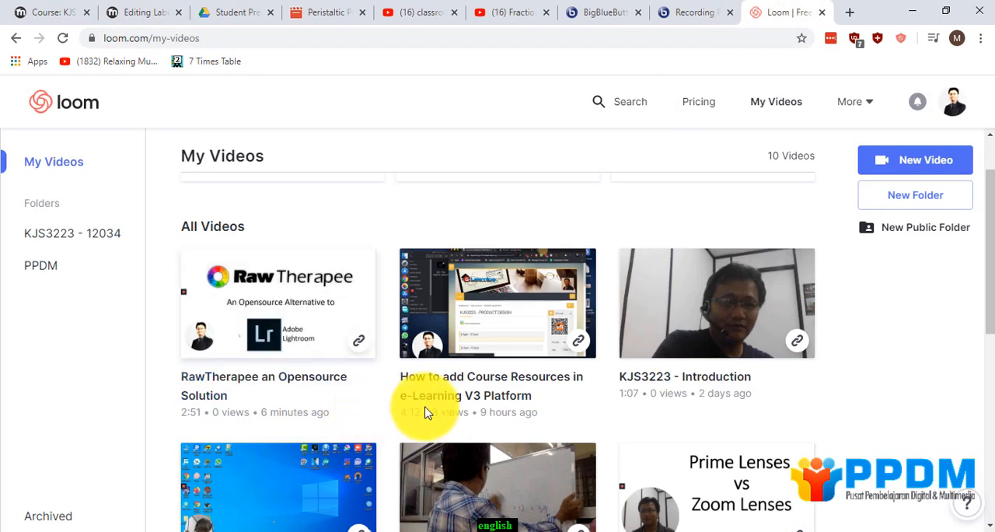
pyautogui.scroll(-1, 595, 393)
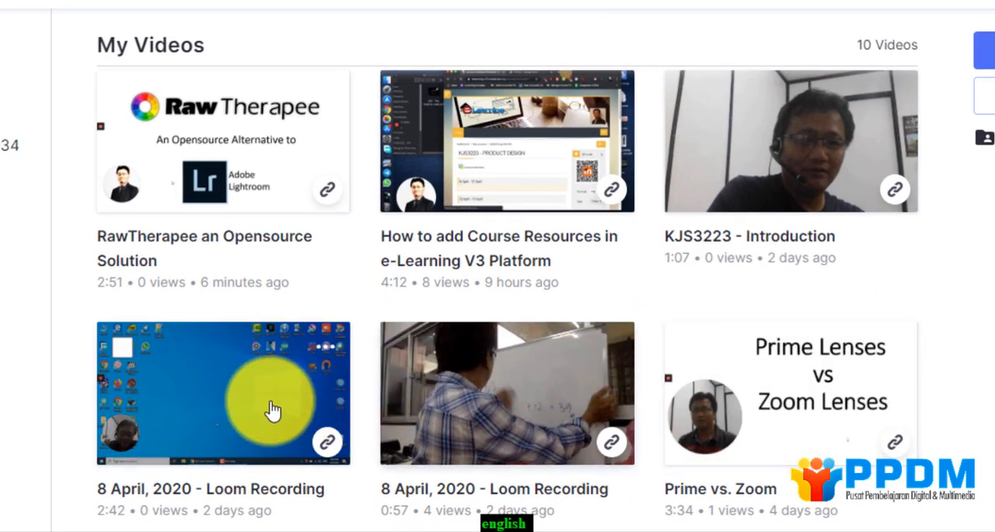
pyautogui.scroll(-1, 280, 413)
pyautogui.scroll(2, 525, 322)
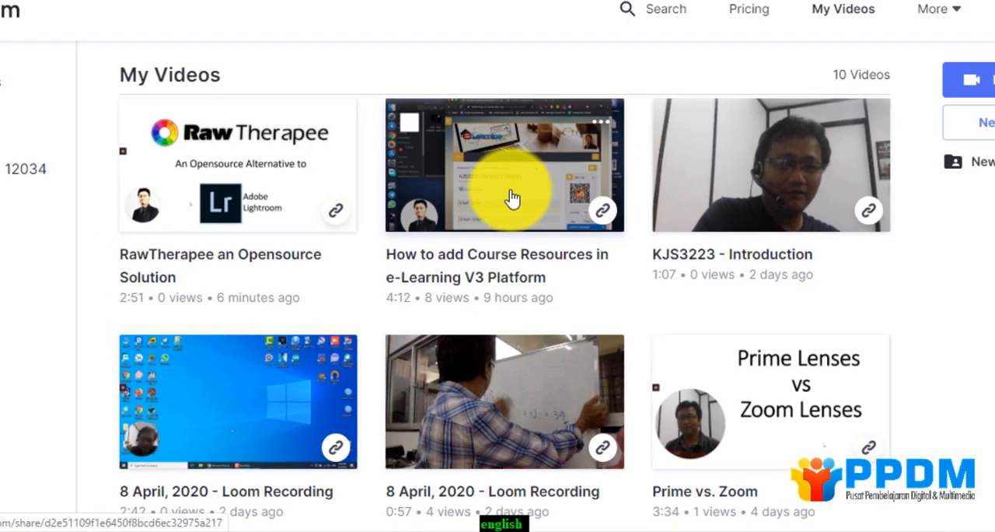
pyautogui.click(515, 177)
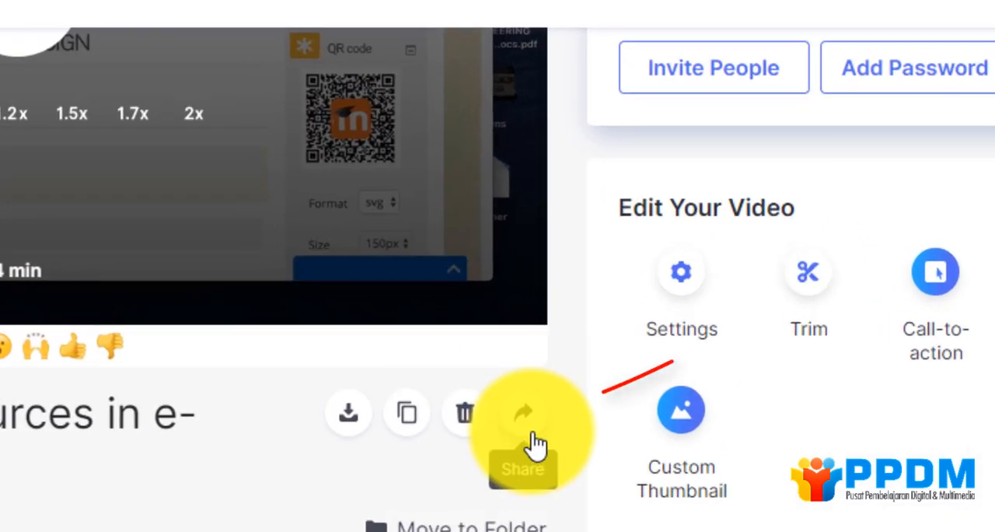
# Open the Loom video's embed sharing options, keep the Responsive size, preview the embed code and copy it.
pyautogui.click(527, 427)
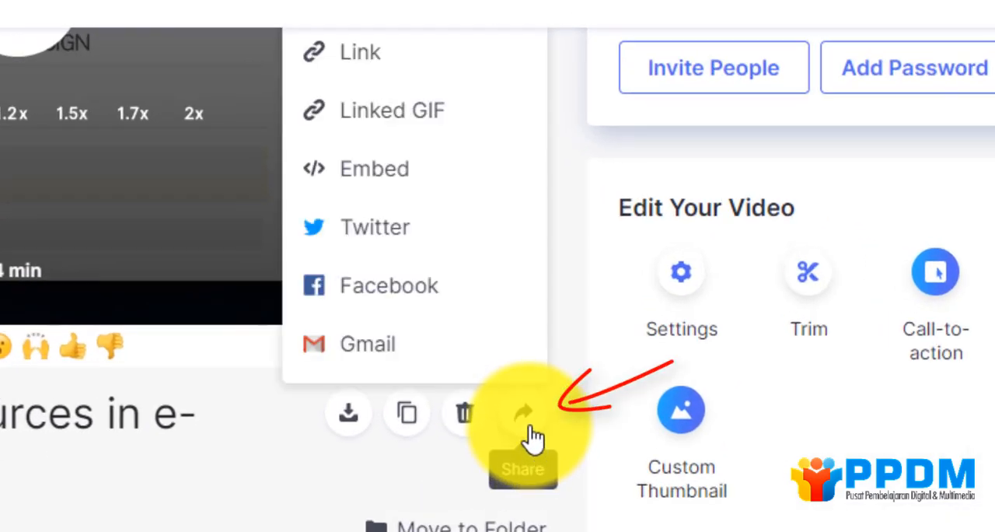
pyautogui.click(375, 185)
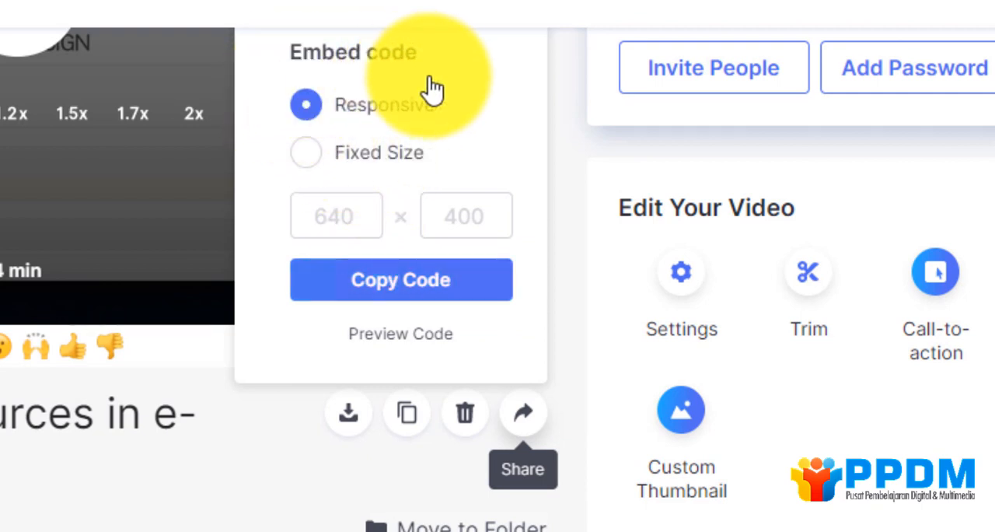
pyautogui.click(309, 155)
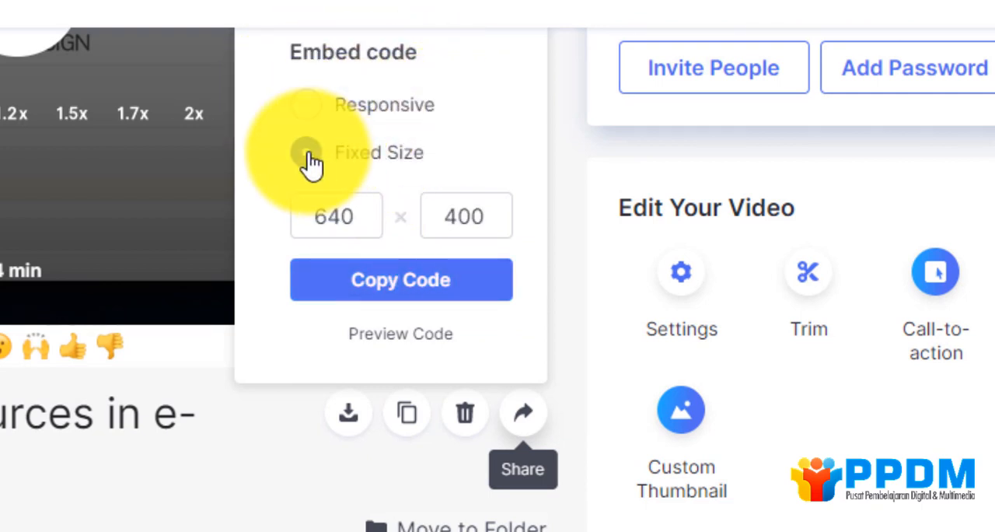
pyautogui.click(307, 107)
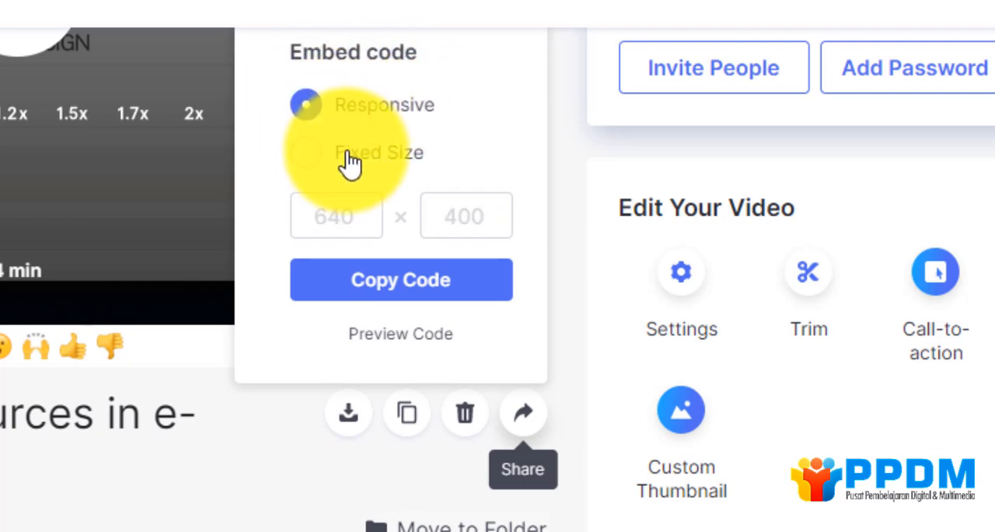
pyautogui.scroll(-1, 349, 162)
pyautogui.scroll(2, 348, 164)
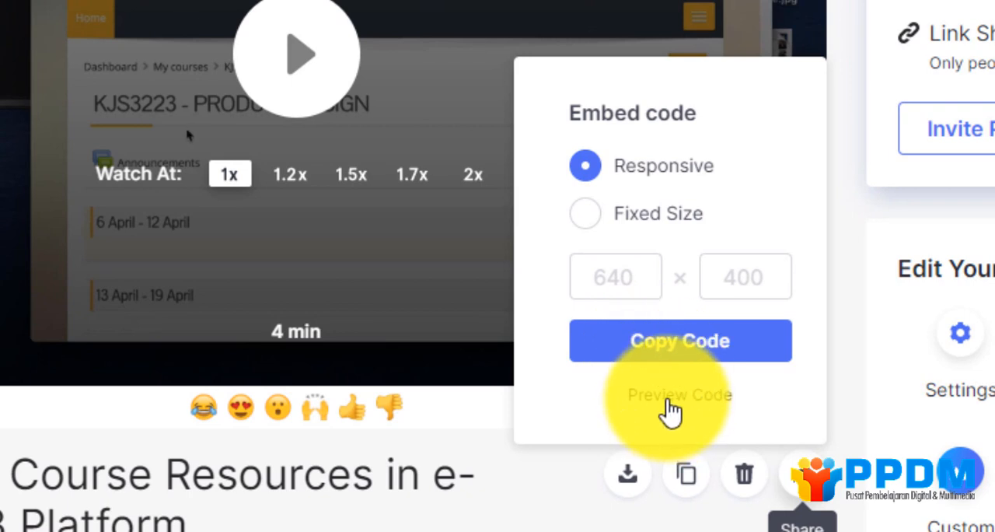
pyautogui.click(666, 401)
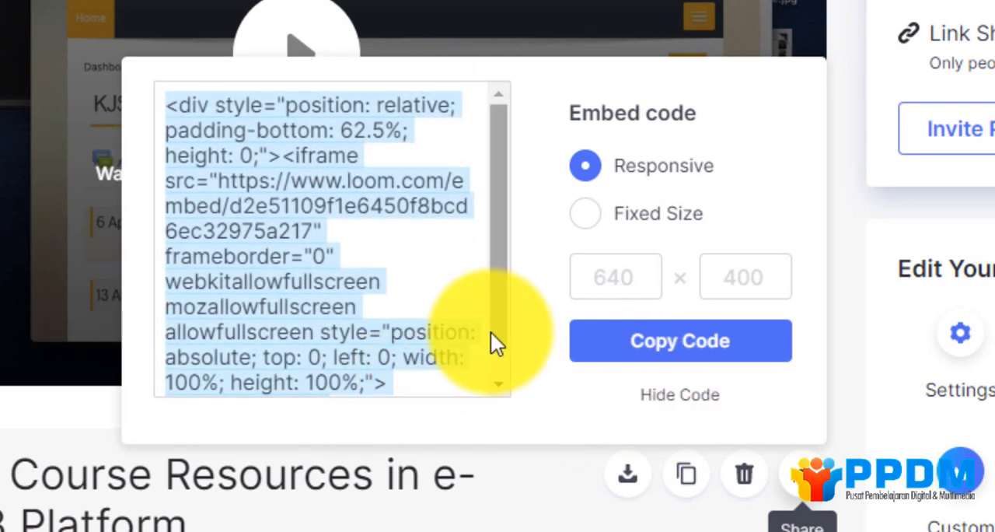
pyautogui.moveTo(505, 327); pyautogui.dragTo(507, 366)
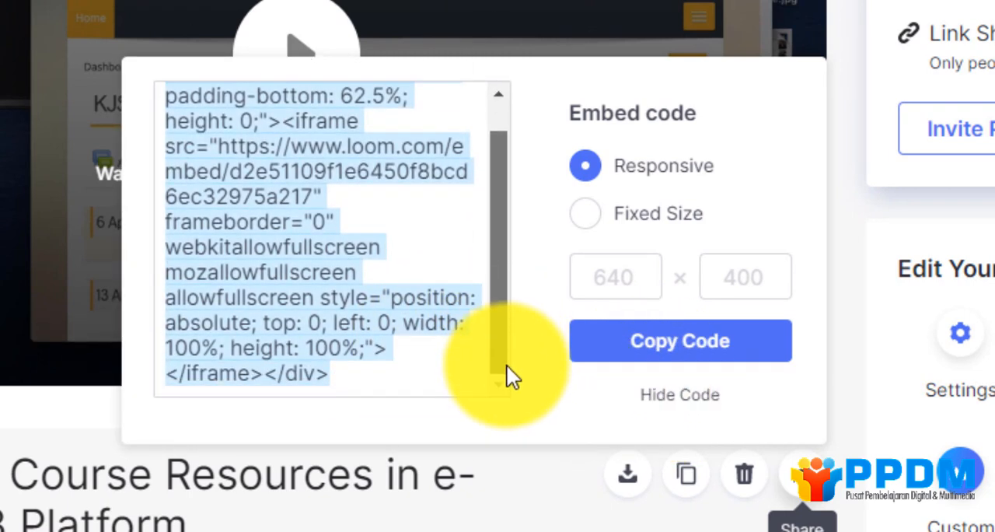
pyautogui.click(655, 357)
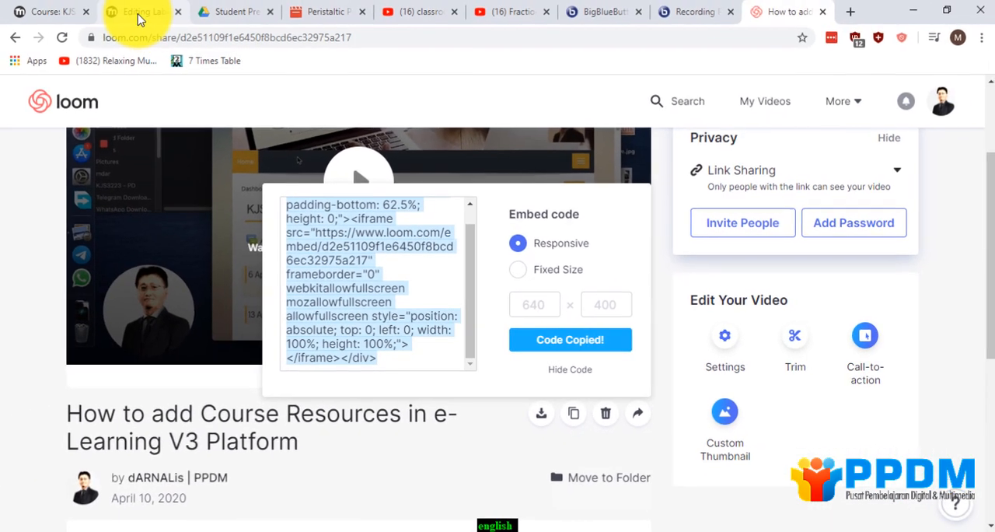
# Paste the Loom embed code over the placeholder HTML in the new Moodle label, and check the video in visual view.
pyautogui.click(138, 14)
pyautogui.rightClick(258, 270)
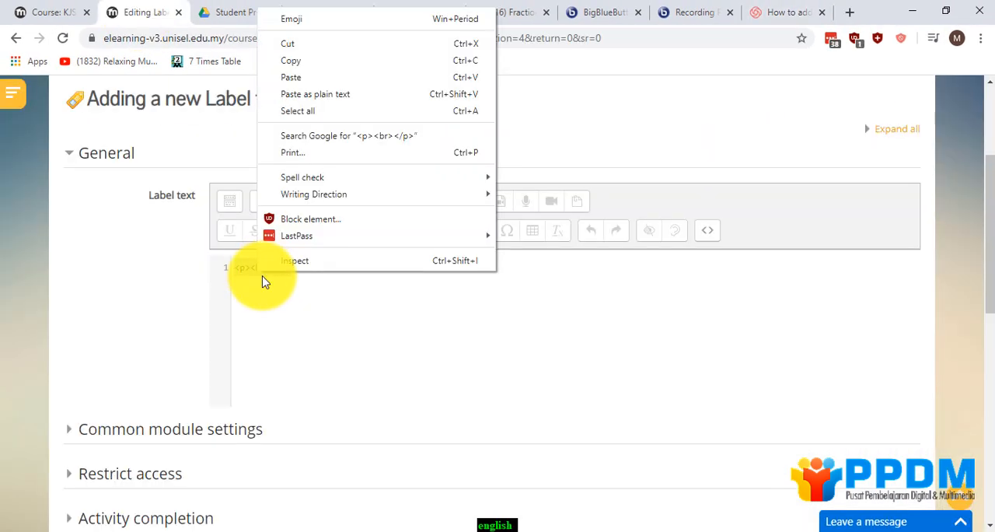
pyautogui.click(296, 94)
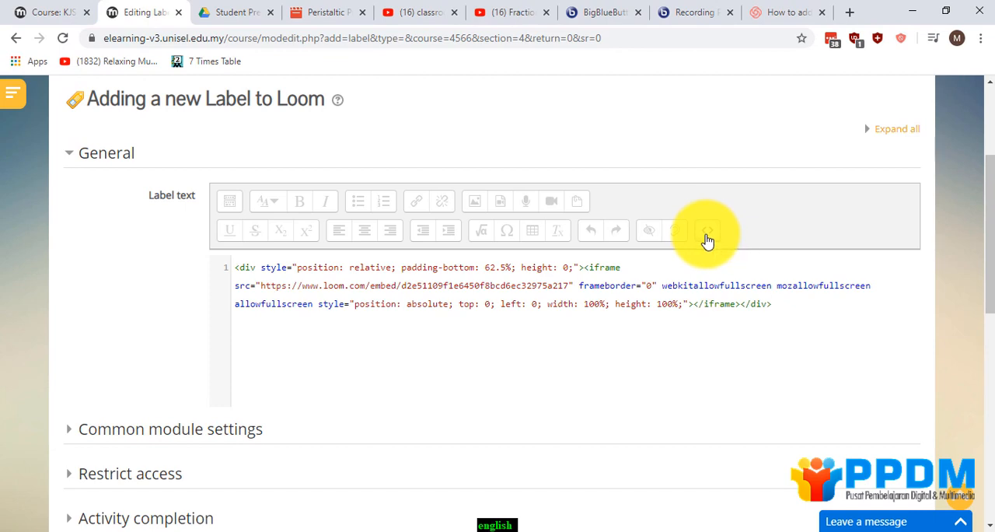
pyautogui.click(707, 239)
pyautogui.scroll(-2, 729, 301)
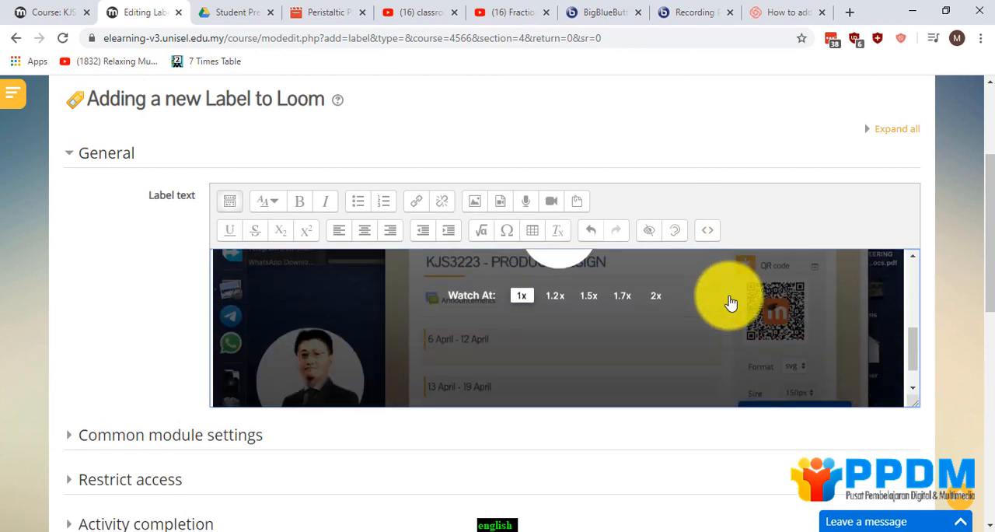
pyautogui.scroll(-2, 733, 300)
pyautogui.scroll(-1, 282, 420)
pyautogui.scroll(3, 411, 306)
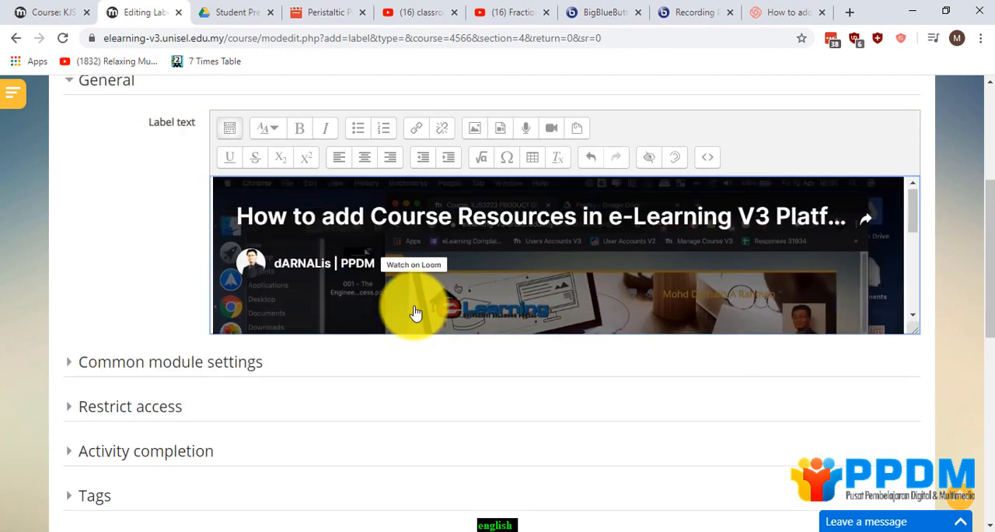
pyautogui.scroll(1, 410, 306)
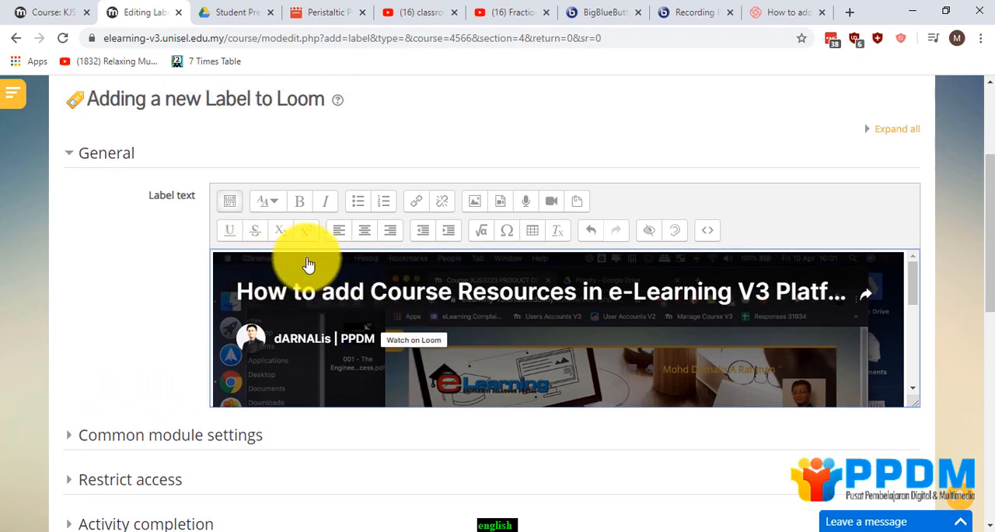
# Return the label text to HTML view and add the heading line <h4>How To Tutorial</h4> above the embed code.
pyautogui.click(710, 234)
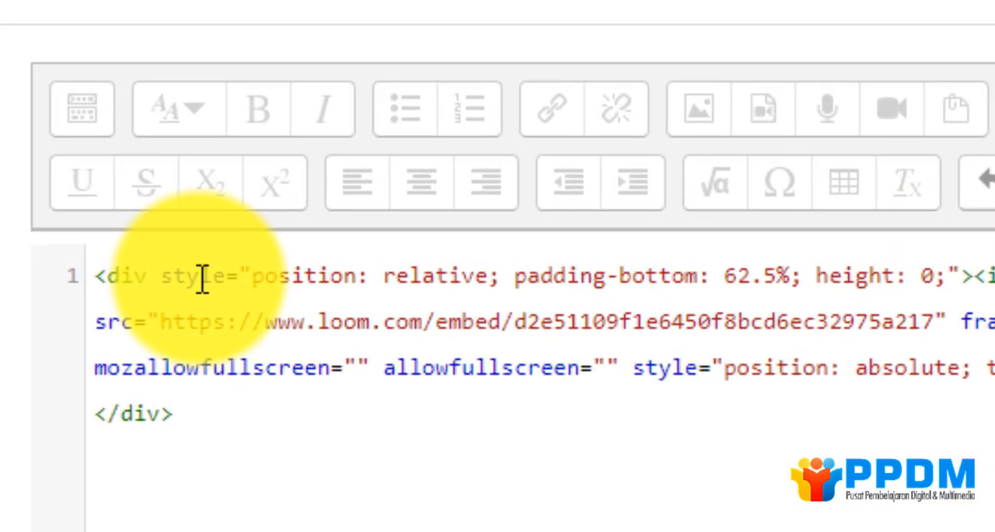
pyautogui.click(97, 278)
pyautogui.press('Return')
pyautogui.click(99, 274)
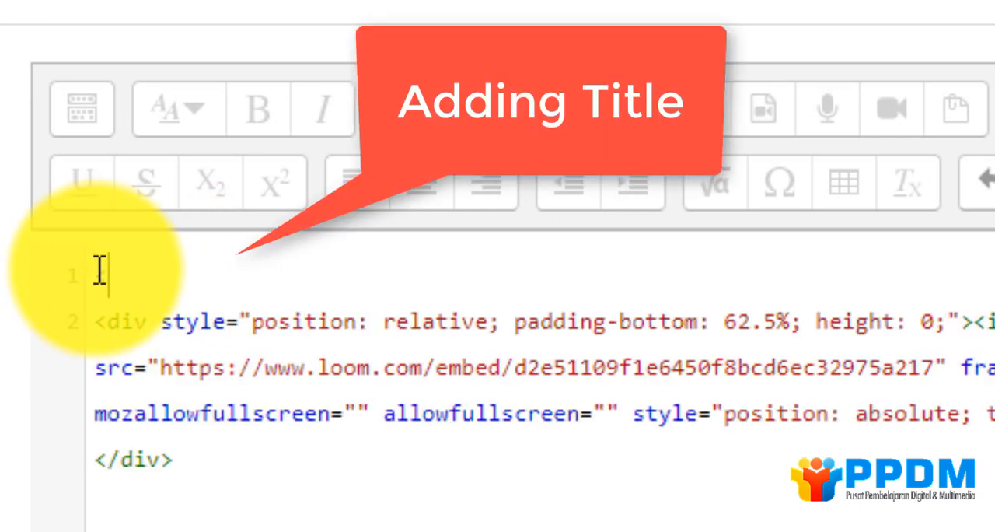
pyautogui.write('<h4>How To Tutorial</h4>')
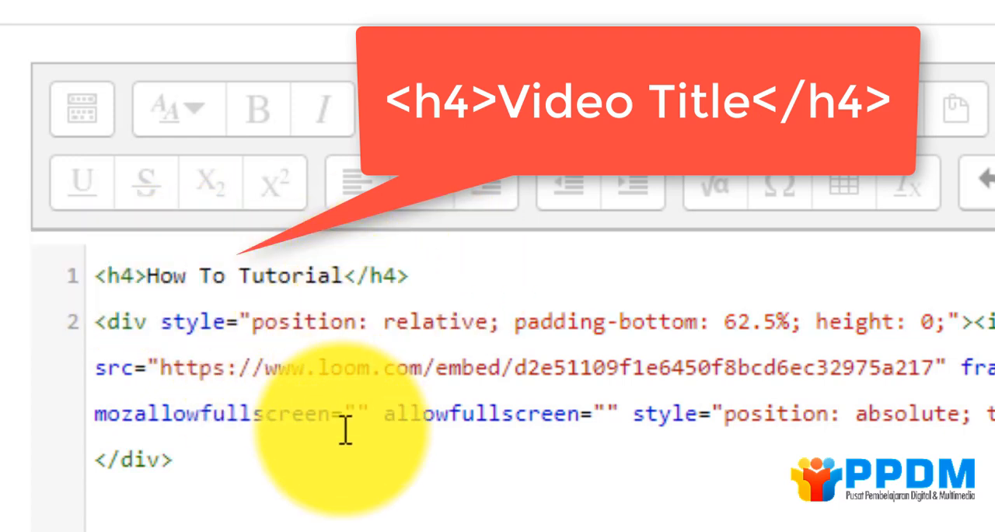
pyautogui.moveTo(422, 277); pyautogui.dragTo(66, 268)
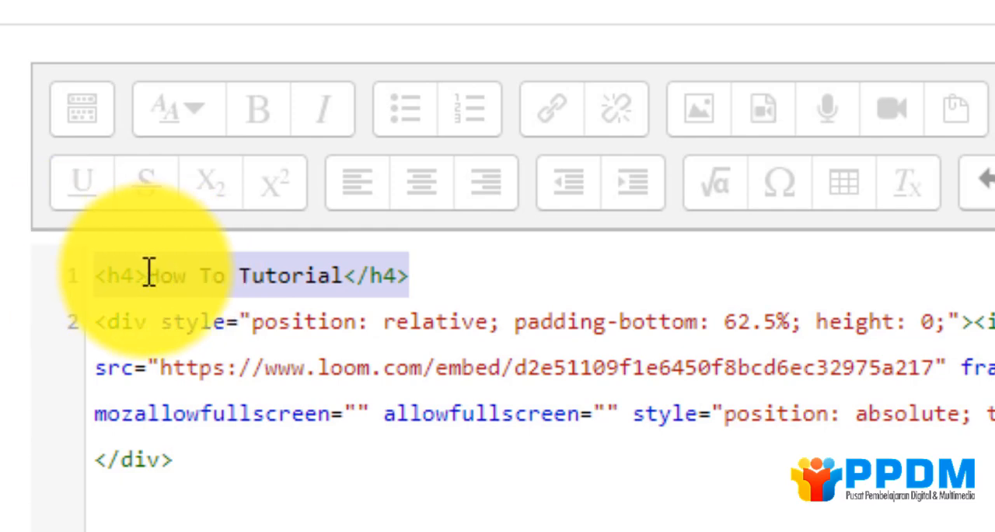
pyautogui.click(449, 278)
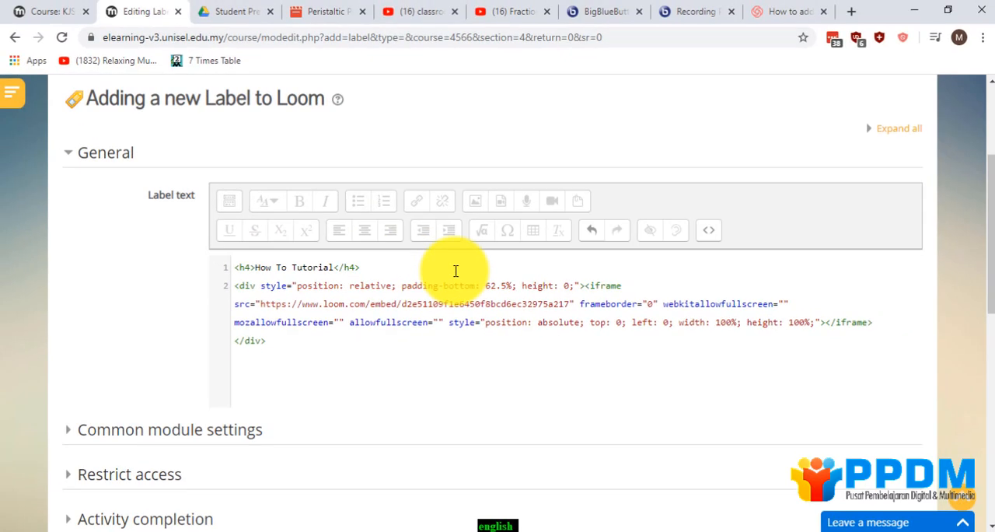
# Switch the Loom label text back to visual view, then save it and return to the course.
pyautogui.click(701, 231)
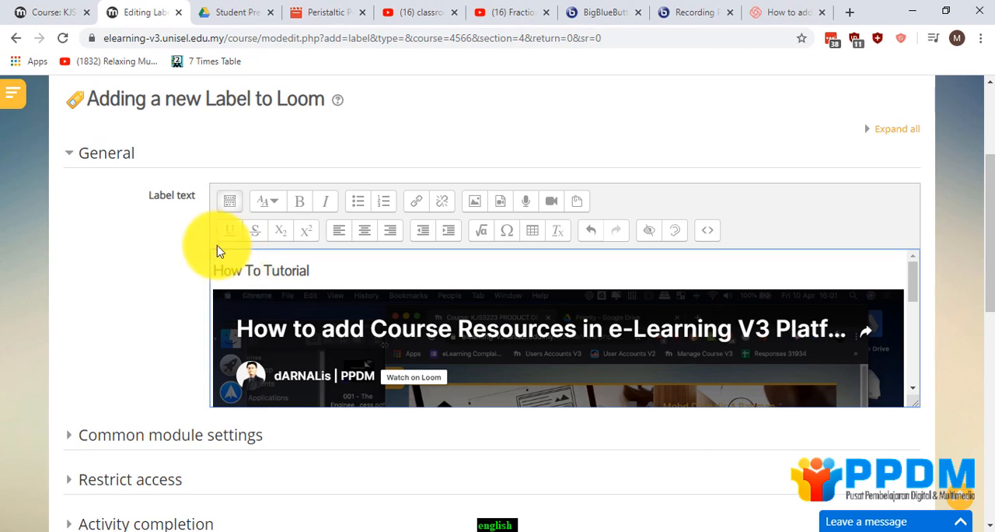
pyautogui.scroll(-4, 679, 360)
pyautogui.click(313, 402)
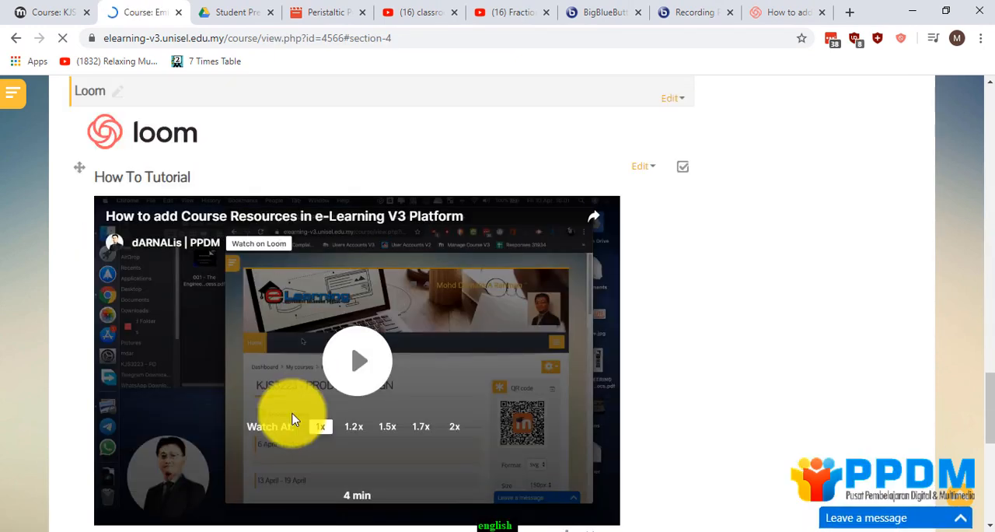
# Look over the embedded videos on the course page and turn course editing off.
pyautogui.scroll(10, 294, 414)
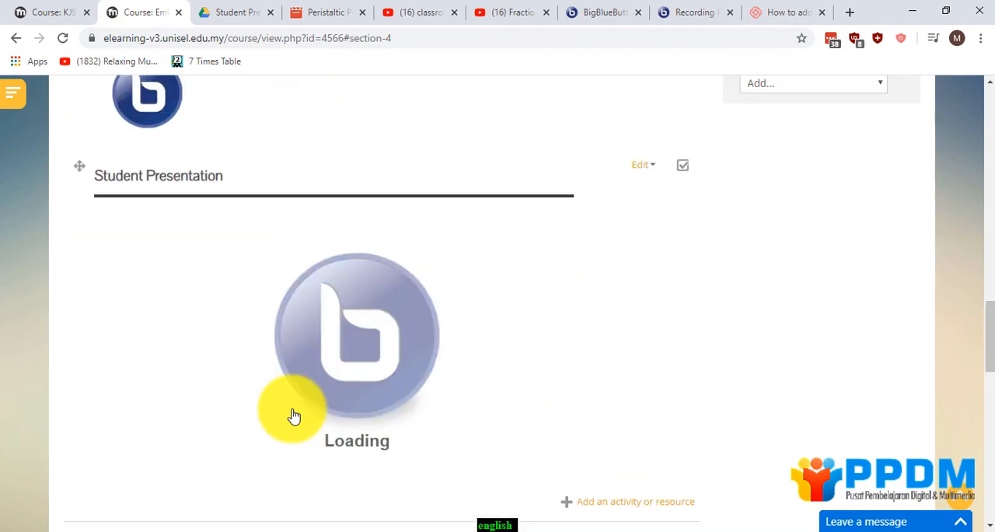
pyautogui.scroll(12, 294, 414)
pyautogui.scroll(-2, 664, 260)
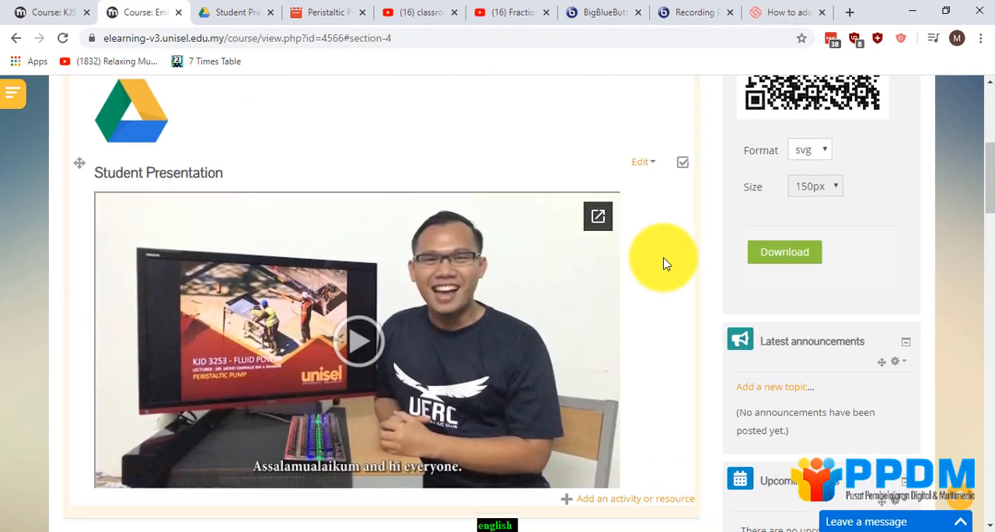
pyautogui.scroll(4, 664, 260)
pyautogui.click(898, 171)
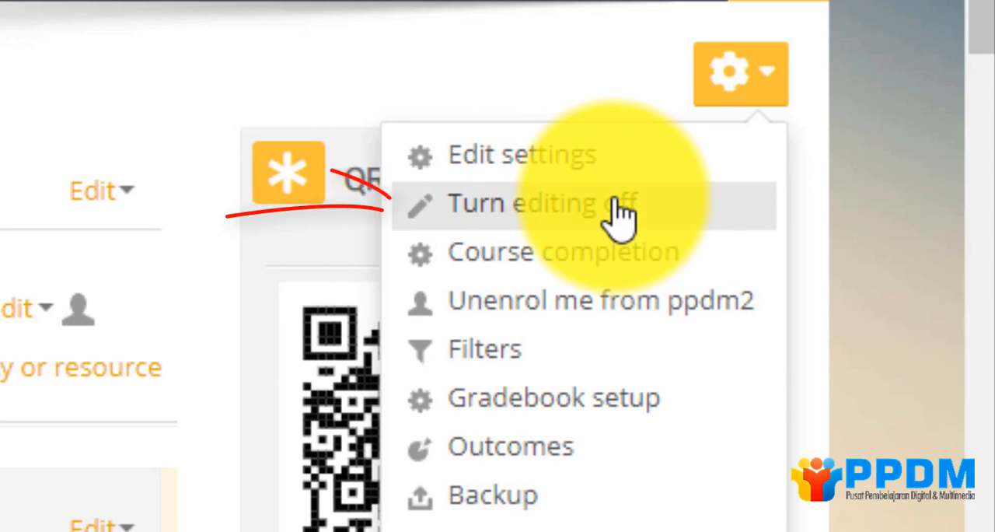
pyautogui.click(622, 208)
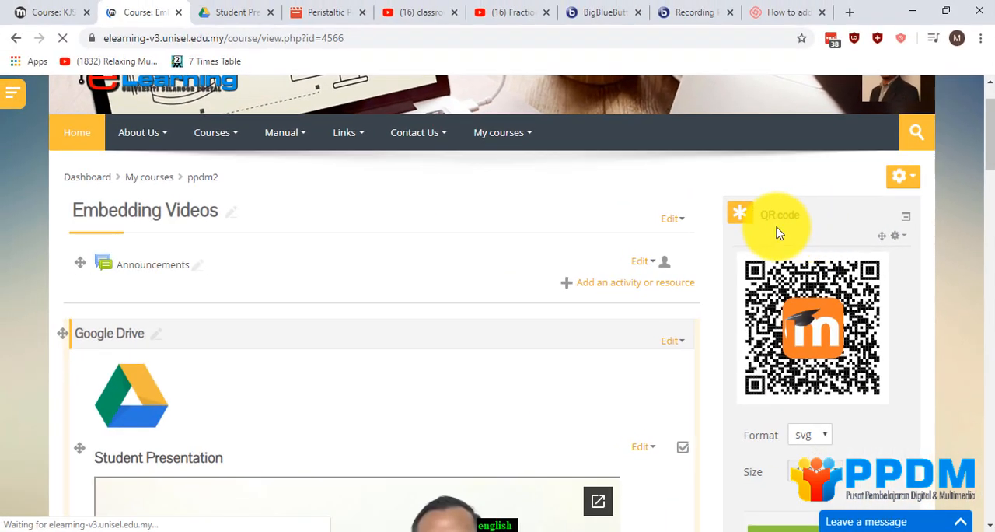
# Test the embedded Google Drive video by playing it, skipping ahead to about 2:34 and pausing it.
pyautogui.scroll(-5, 436, 284)
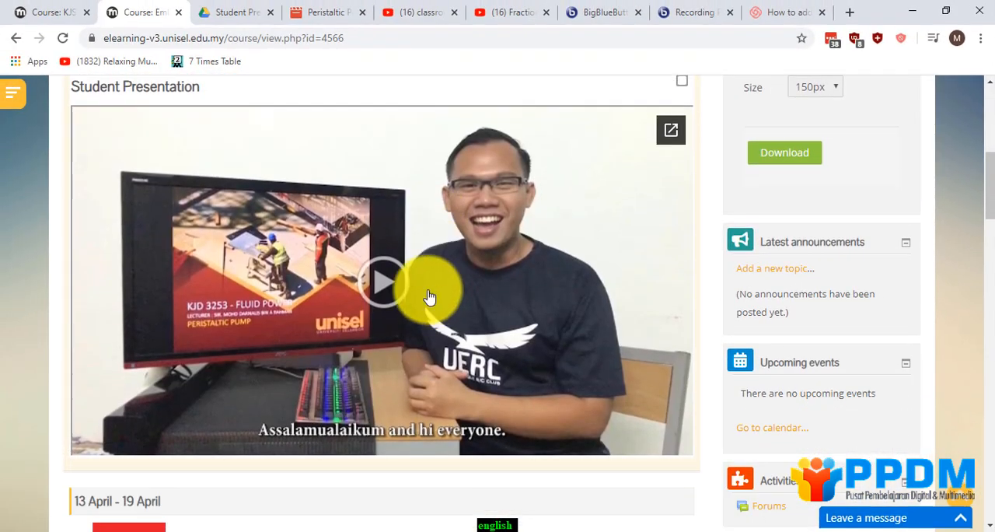
pyautogui.click(382, 286)
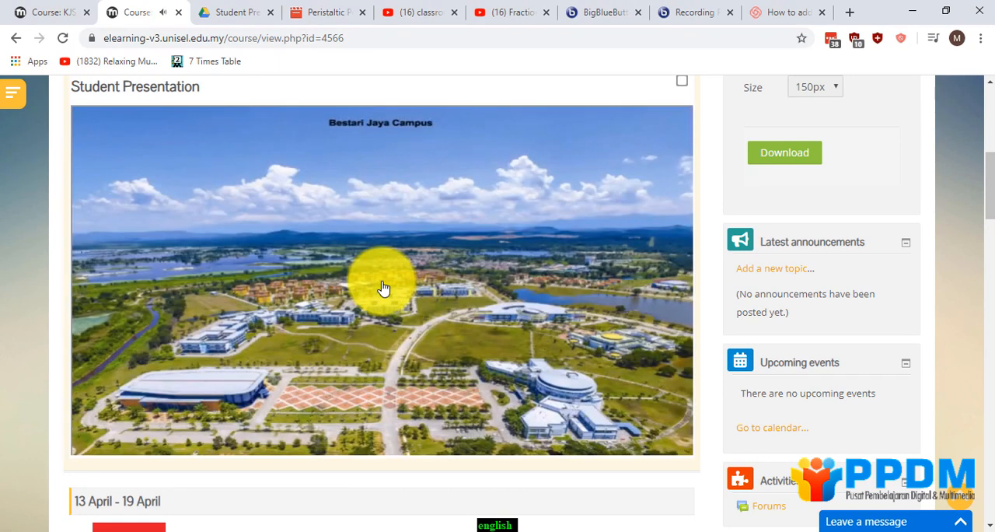
pyautogui.click(122, 429)
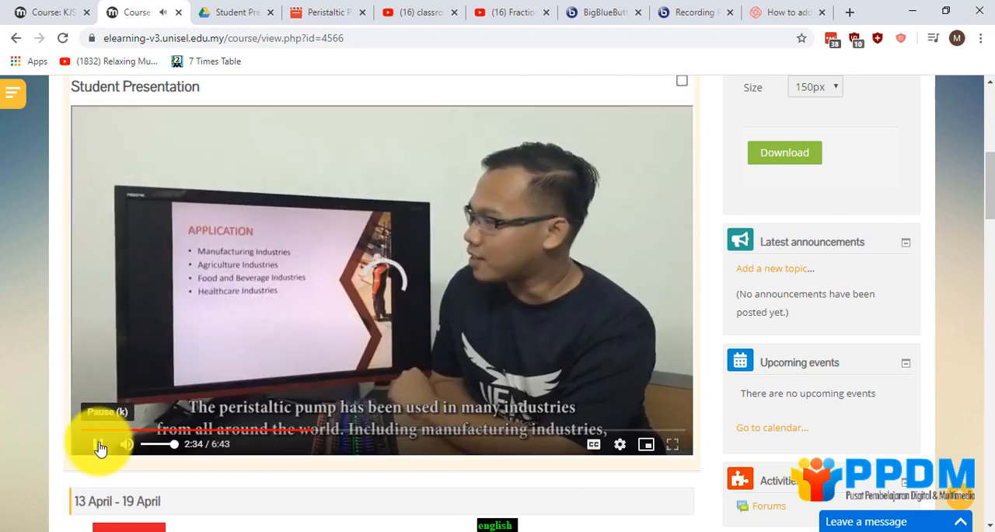
pyautogui.click(97, 444)
# Test the embedded YouTube video Using Minitab by playing it, skipping ahead to about 9:49 and pausing it.
pyautogui.scroll(-5, 185, 470)
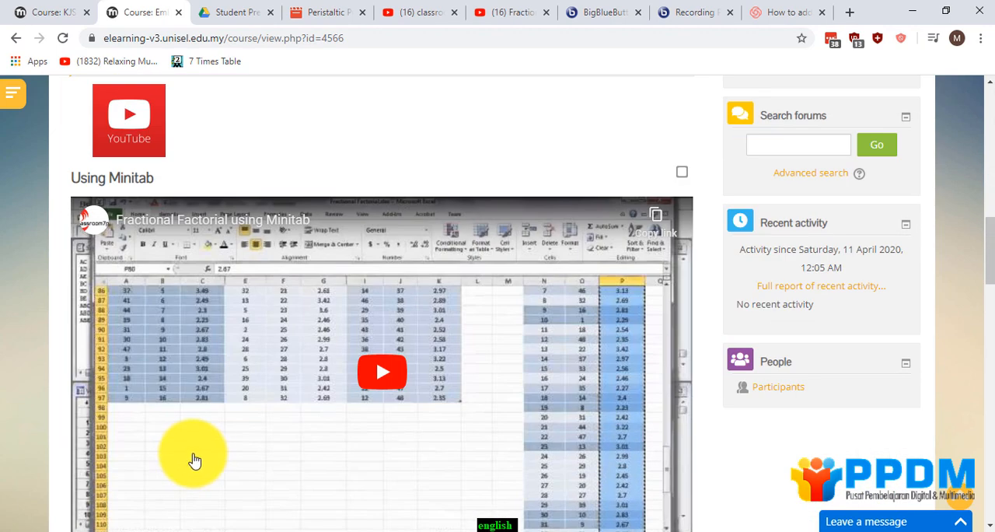
pyautogui.scroll(-1, 195, 458)
pyautogui.scroll(1, 209, 450)
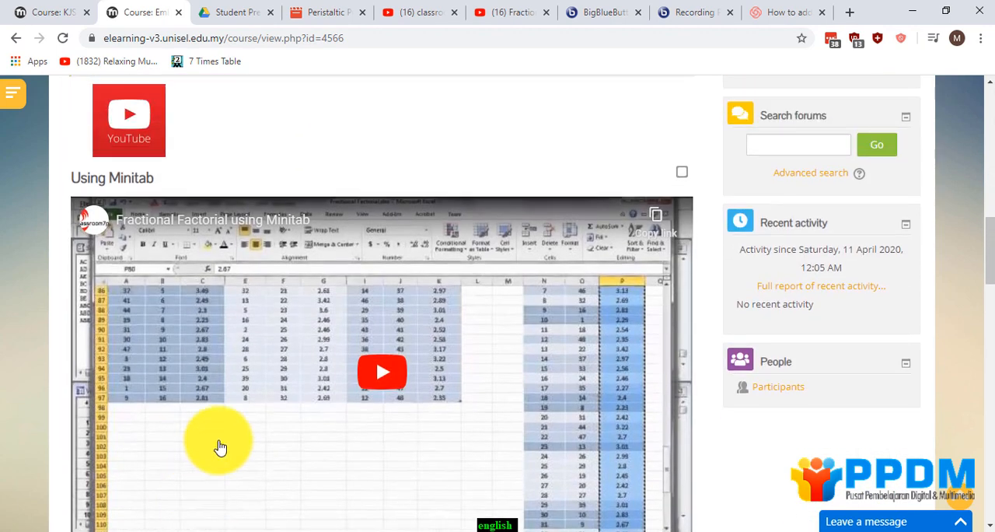
pyautogui.click(368, 376)
pyautogui.scroll(-2, 383, 369)
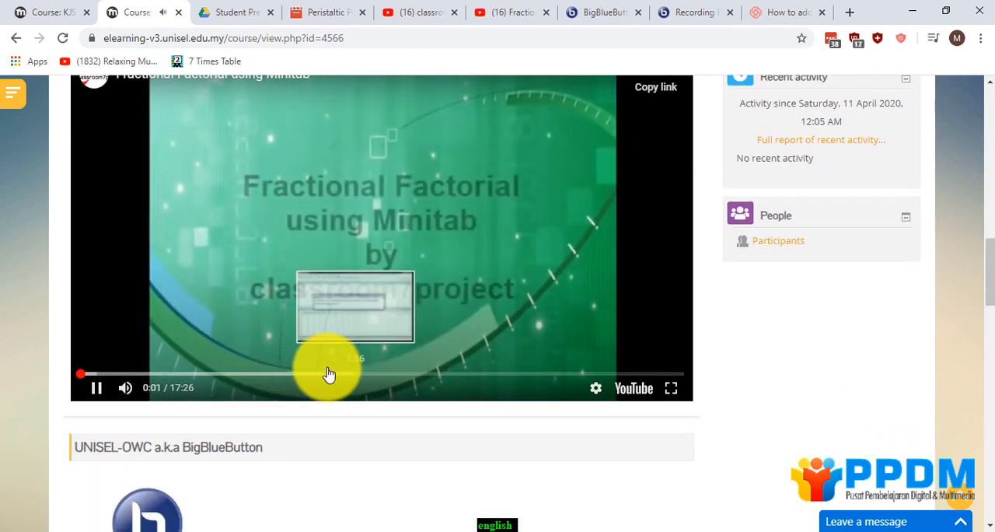
pyautogui.scroll(1, 296, 376)
pyautogui.click(181, 446)
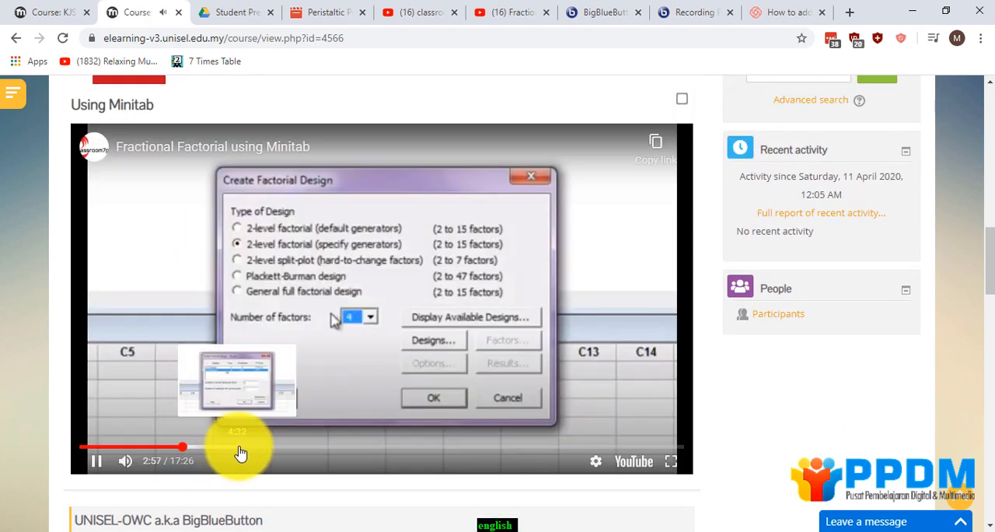
pyautogui.click(346, 448)
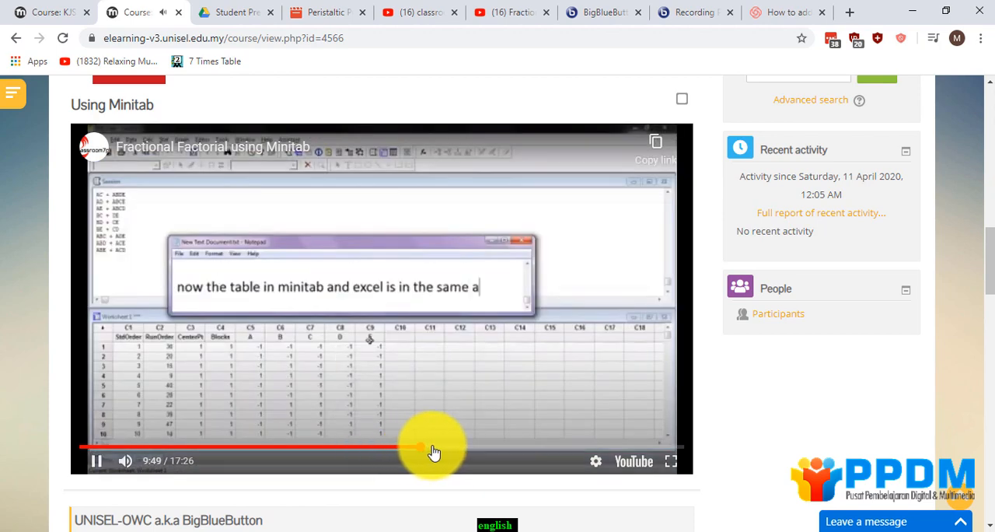
# Test the embedded BigBlueButton recording by playing it and skipping ahead to about 8:31.
pyautogui.scroll(-6, 132, 443)
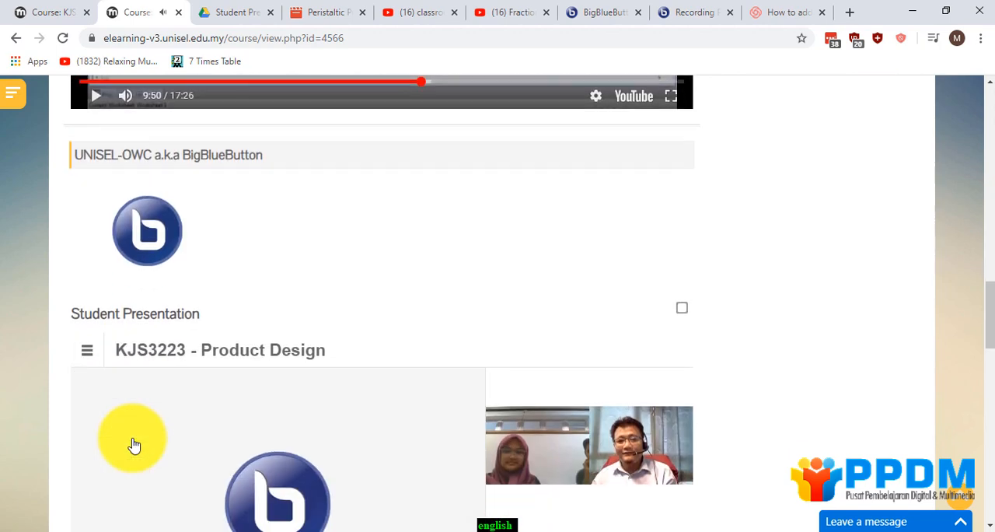
pyautogui.scroll(-2, 124, 449)
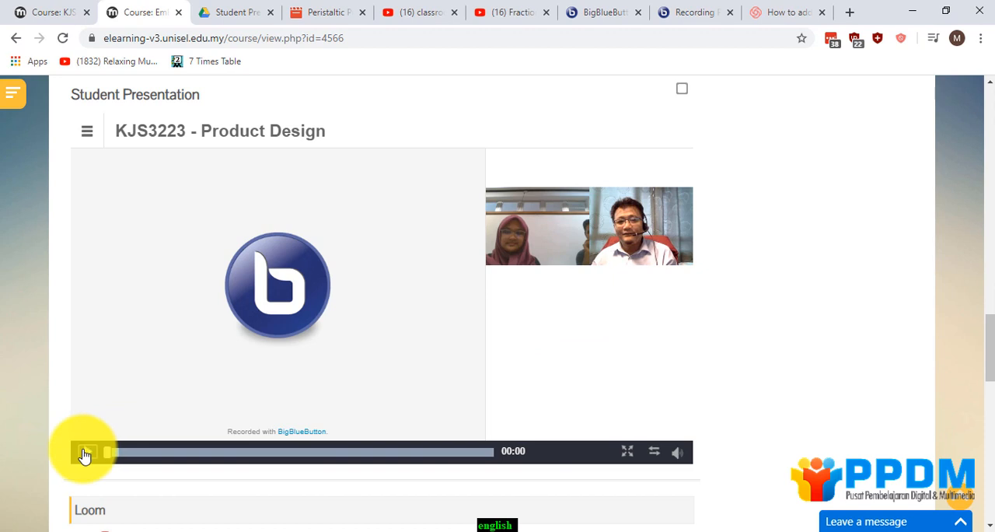
pyautogui.click(85, 452)
pyautogui.click(197, 452)
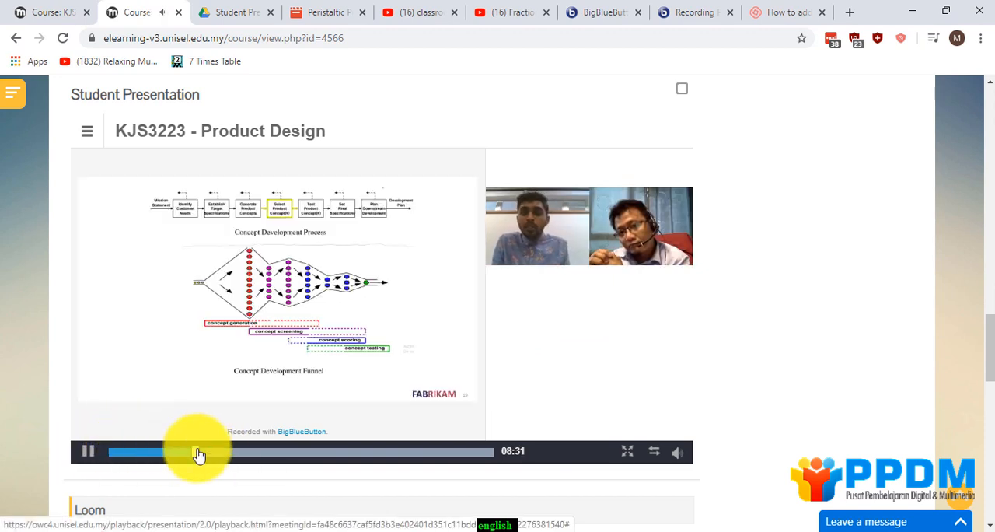
# Skip ahead in the embedded BigBlueButton recording to about 17:59 and about 28:12, and pause it.
pyautogui.click(296, 452)
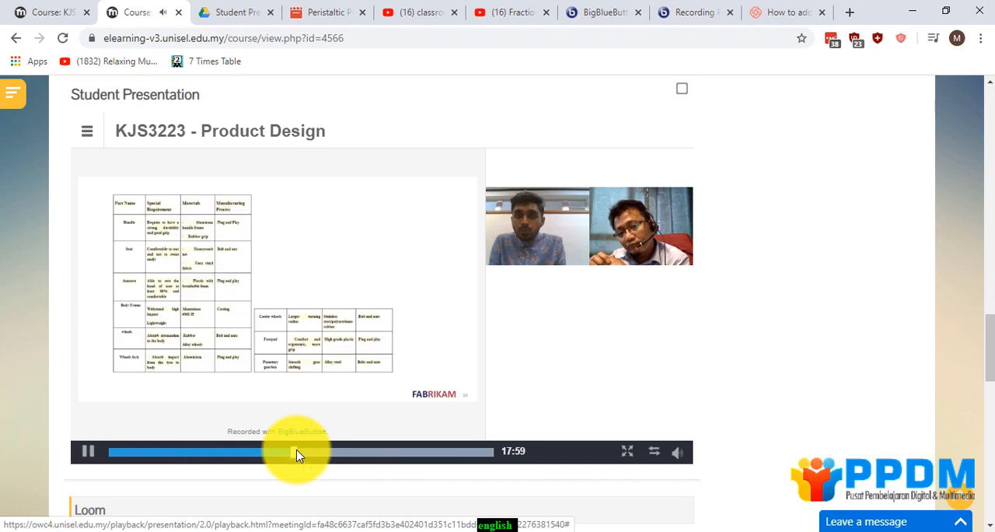
pyautogui.click(399, 452)
pyautogui.click(87, 451)
# Test the embedded Loom video How to add Course Resources in e-Learning V3 Platform by playing it and jumping to another point.
pyautogui.scroll(-5, 40, 432)
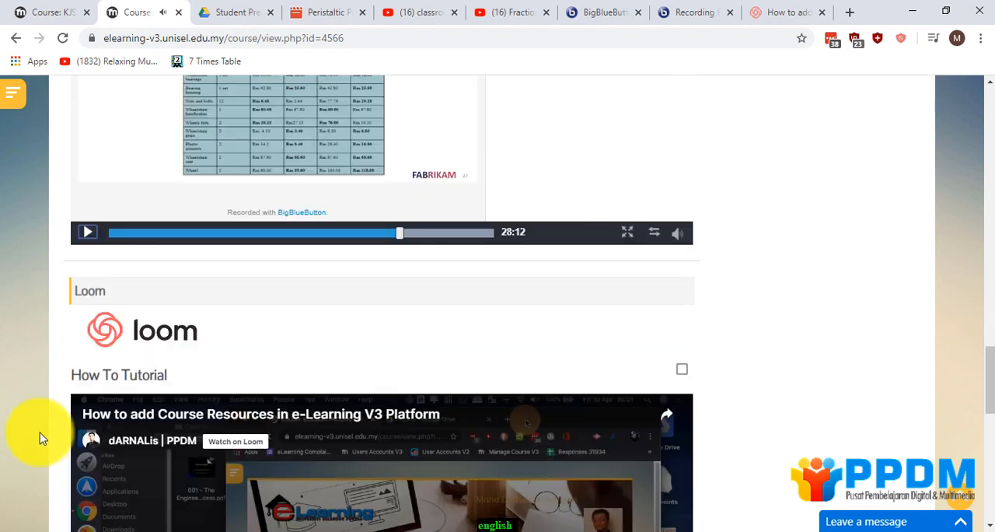
pyautogui.scroll(-2, 40, 432)
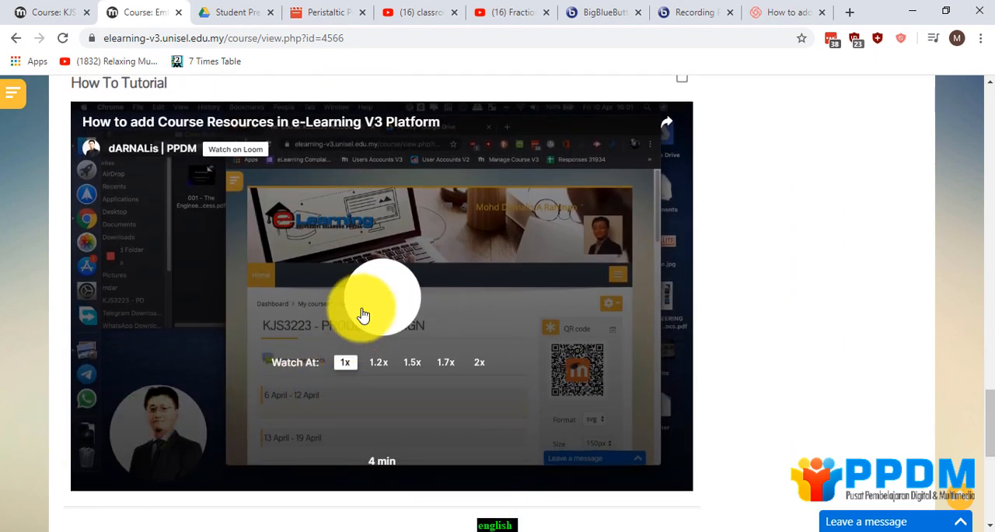
pyautogui.click(361, 313)
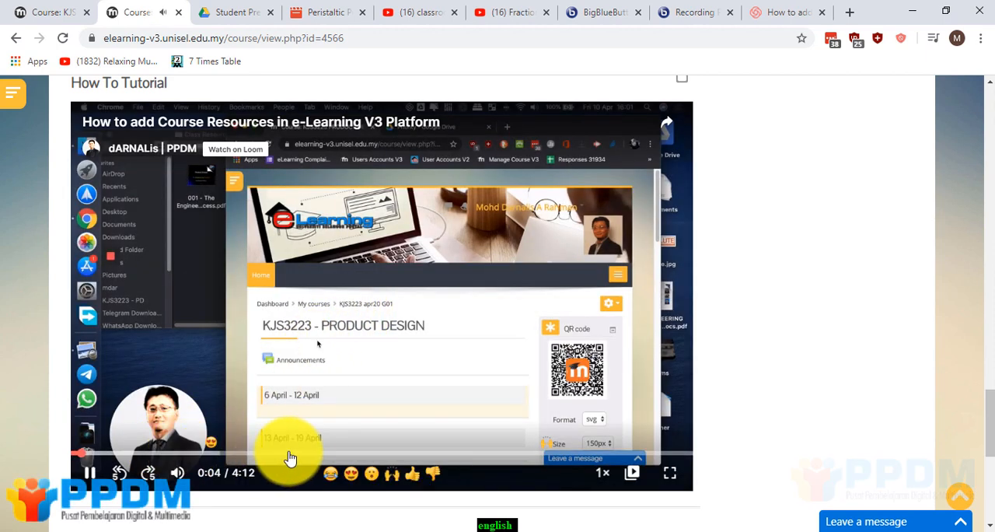
pyautogui.click(138, 455)
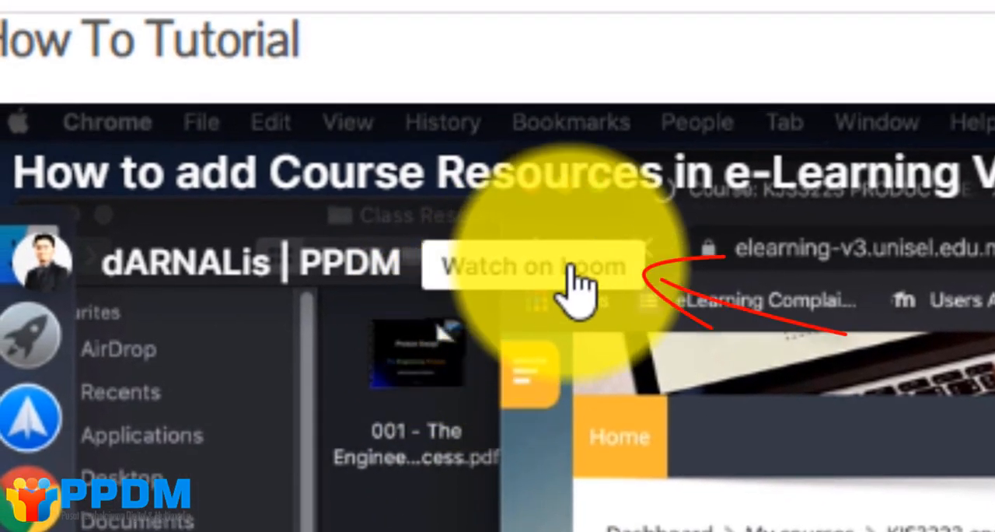
# Open the embedded tutorial on the Loom website, look over its views and comments, and close that page.
pyautogui.click(575, 284)
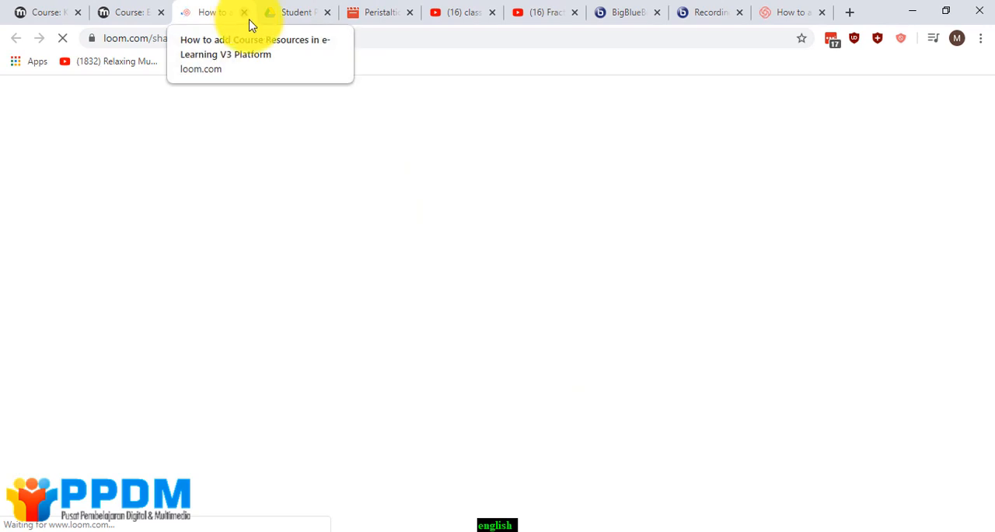
pyautogui.scroll(-10, 229, 265)
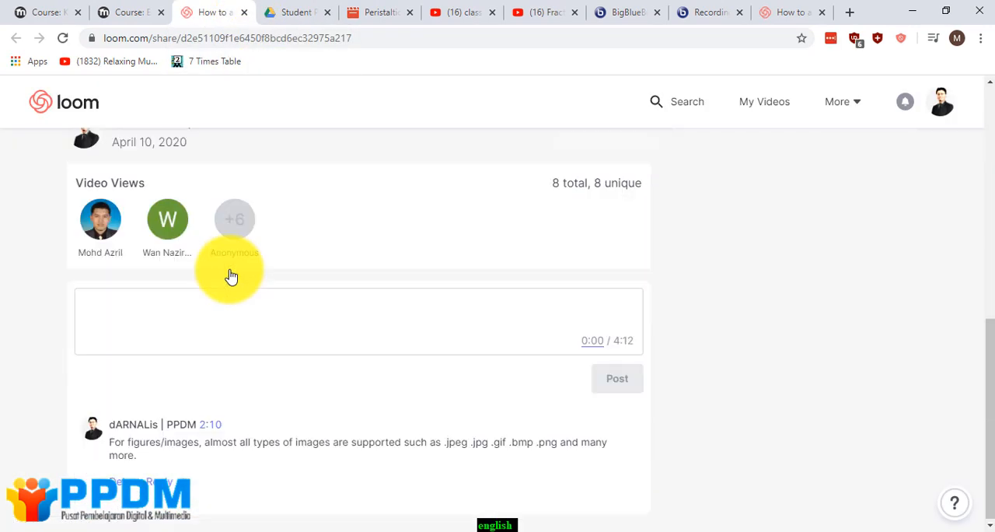
pyautogui.scroll(10, 230, 279)
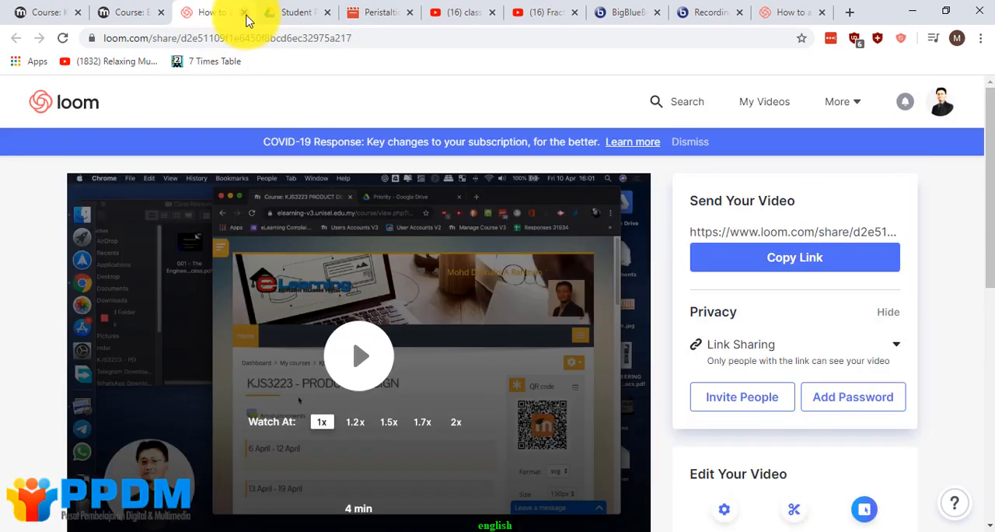
pyautogui.click(245, 13)
# Review the embedded videos on the course page from the Google Drive section to the BigBlueButton recording.
pyautogui.scroll(5, 240, 271)
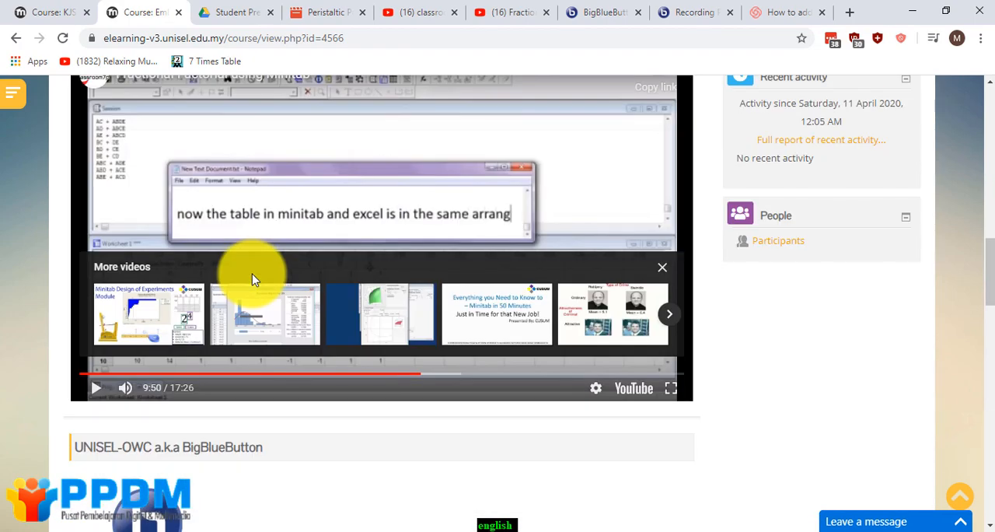
pyautogui.scroll(10, 252, 279)
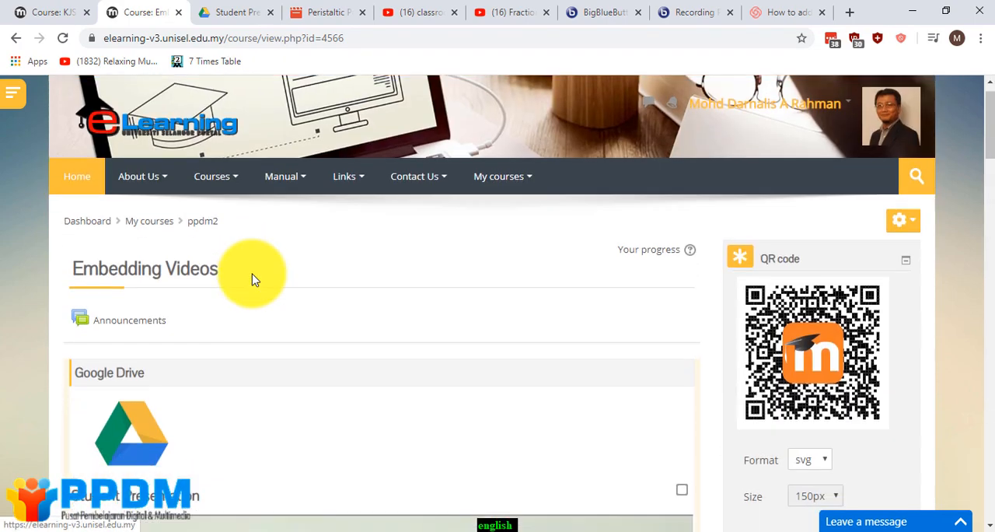
pyautogui.scroll(-3, 252, 279)
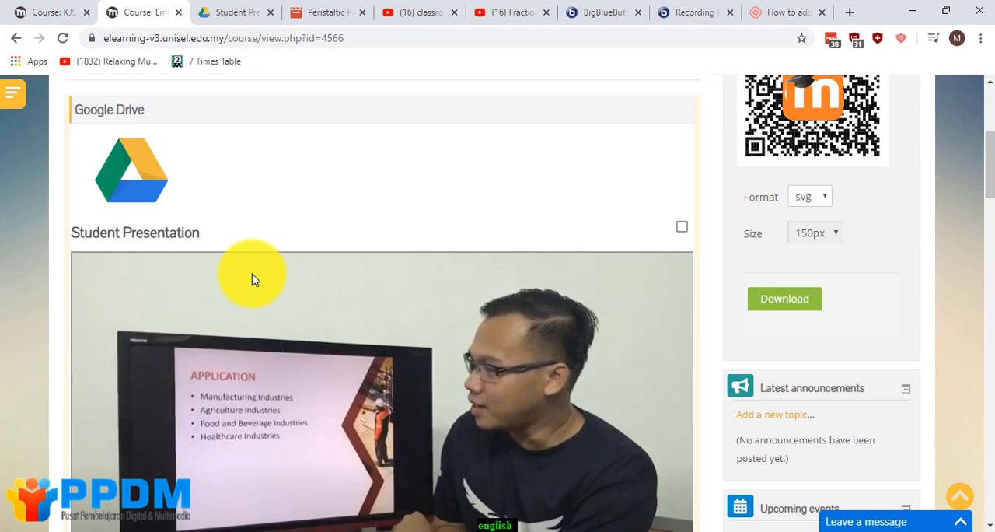
pyautogui.scroll(2, 256, 279)
pyautogui.scroll(-4, 260, 282)
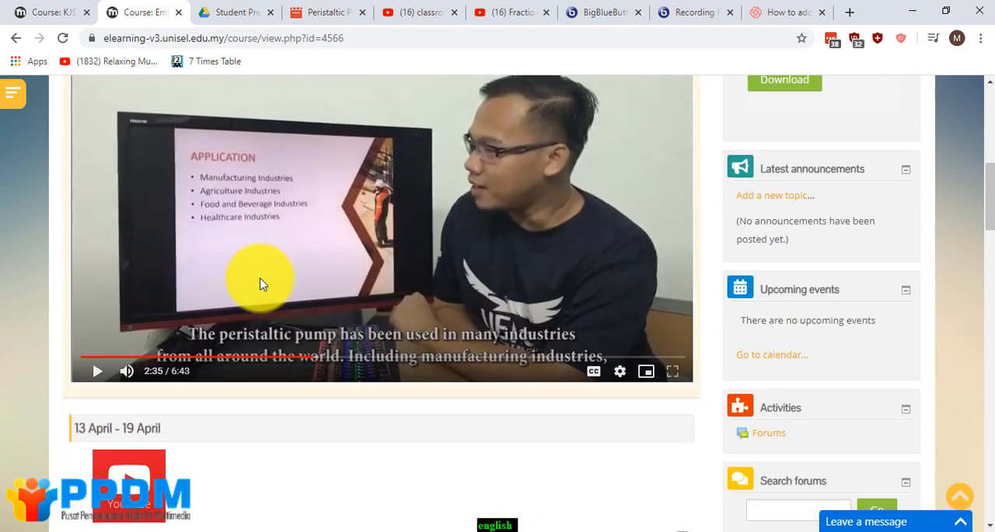
pyautogui.scroll(-7, 261, 284)
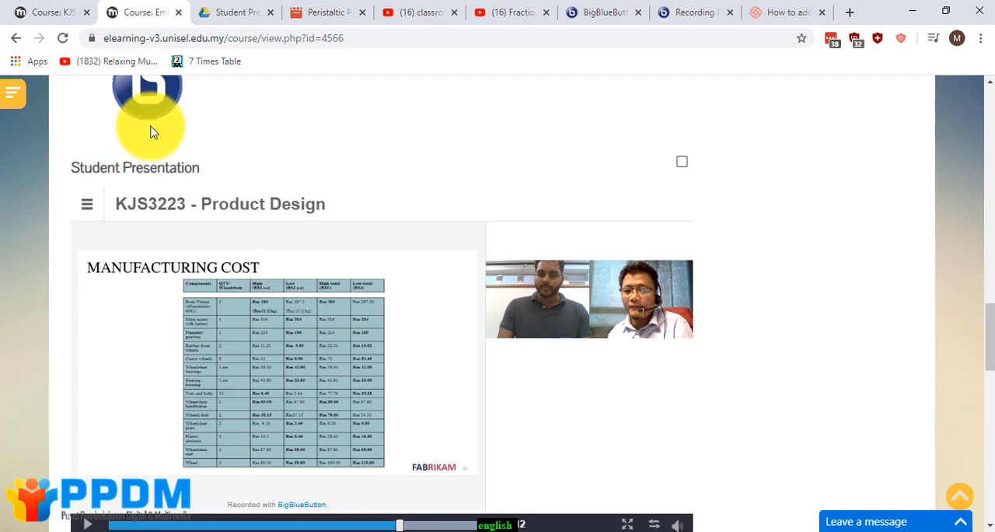
# Restore the browser window to a smaller size and narrow it to check how the embedded Google Drive video resizes.
pyautogui.click(945, 11)
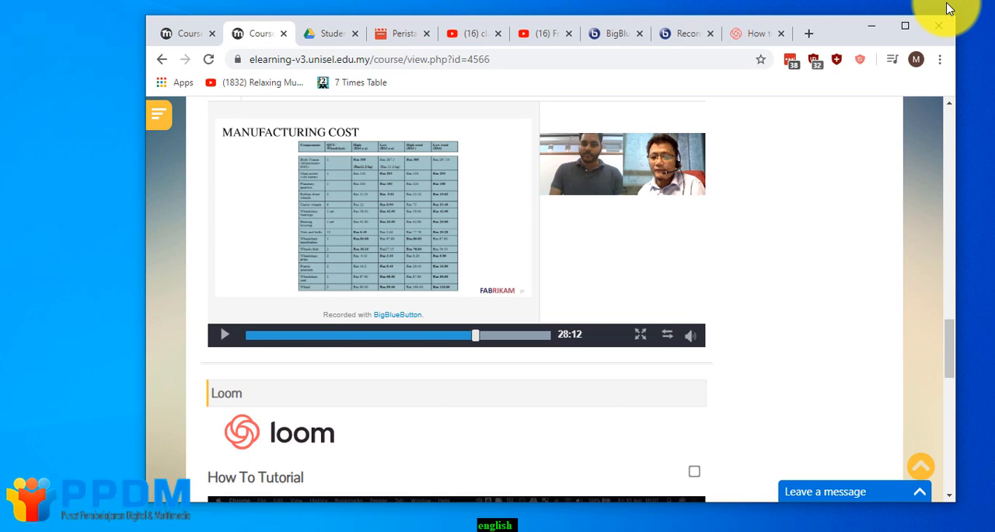
pyautogui.scroll(10, 716, 187)
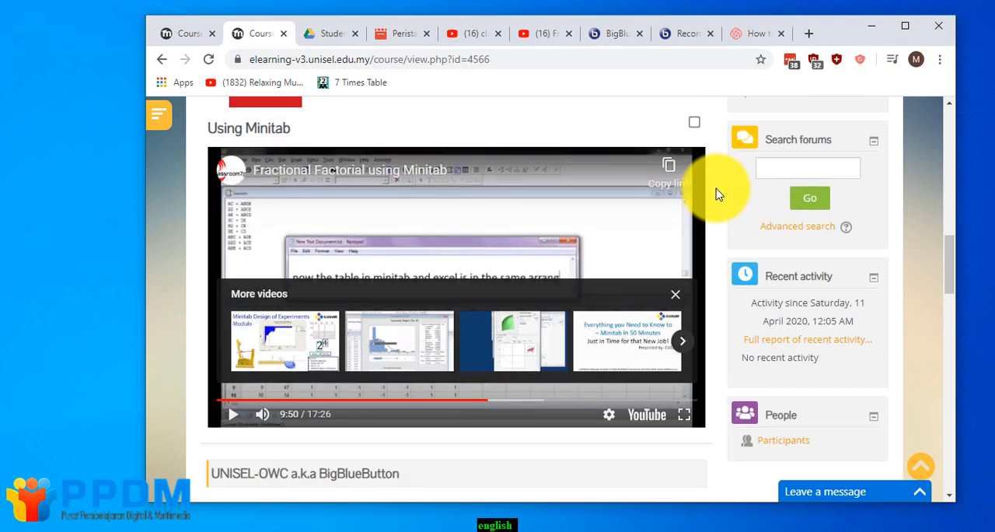
pyautogui.scroll(8, 717, 196)
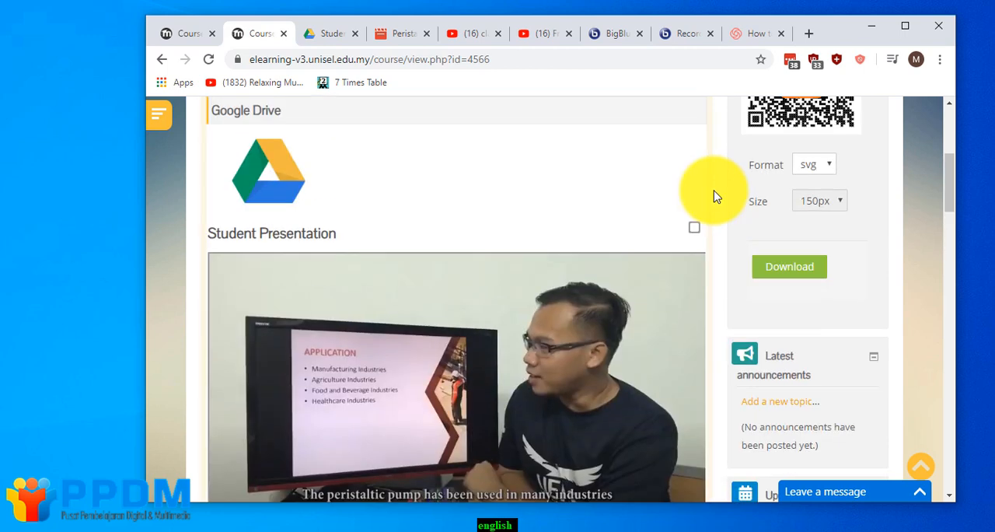
pyautogui.scroll(-3, 713, 197)
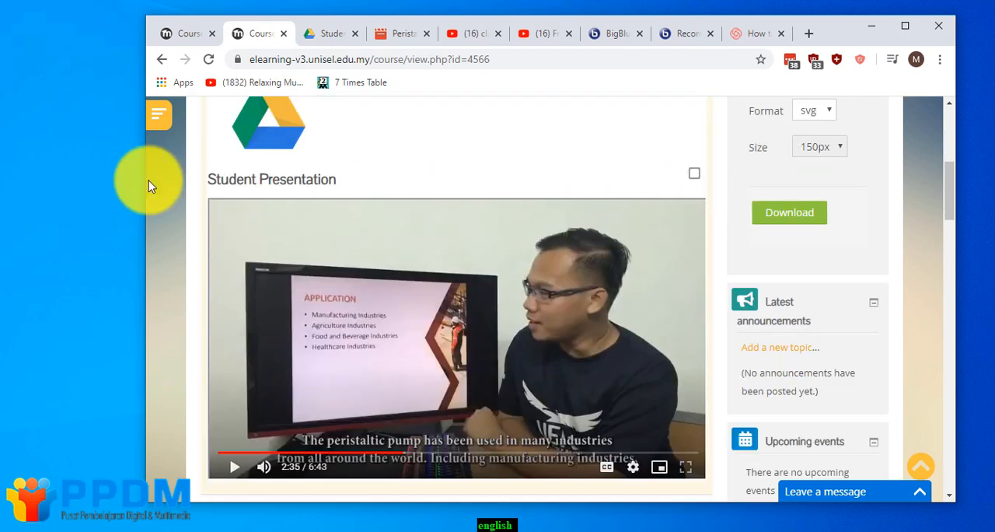
pyautogui.moveTo(146, 183); pyautogui.dragTo(246, 233)
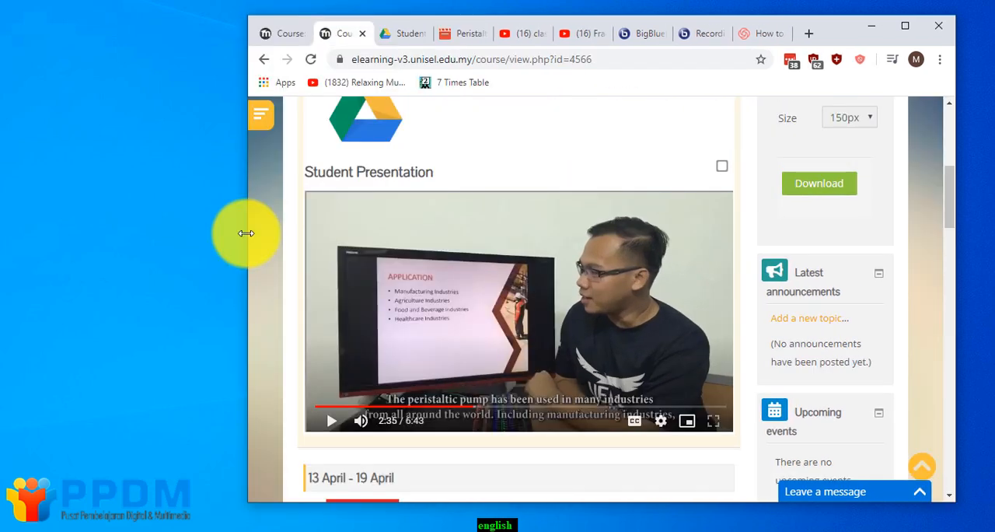
# Briefly show html embed code.txt in Notepad++, hide it, and narrow the browser window to about phone width.
pyautogui.click(509, 530)
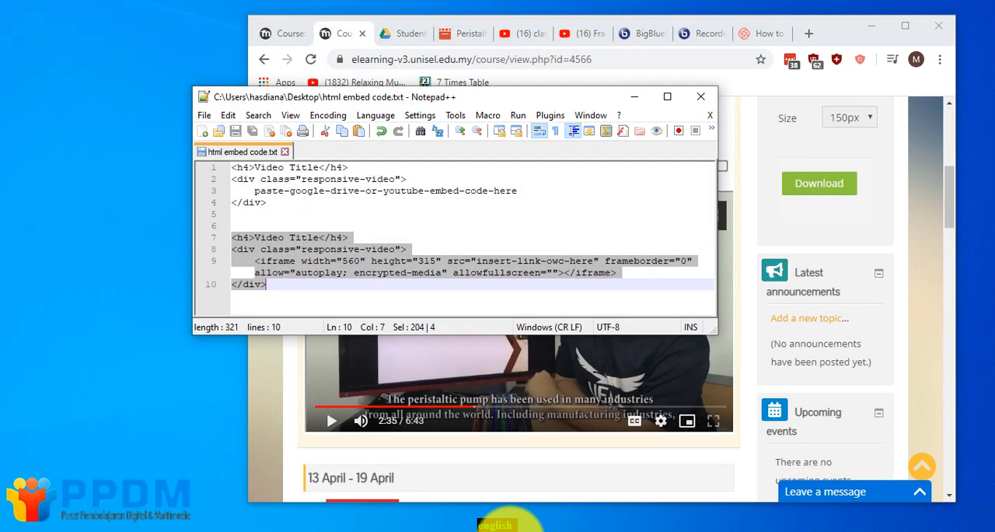
pyautogui.click(509, 528)
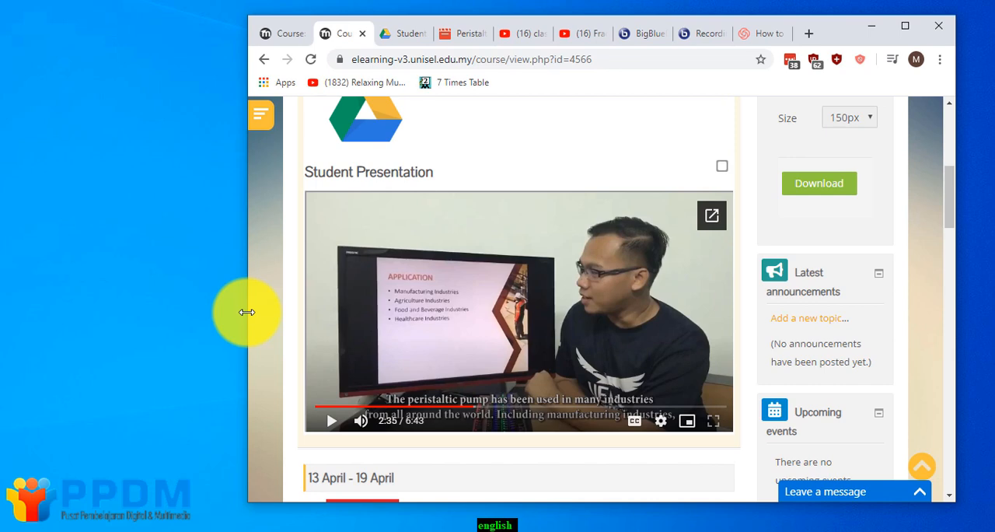
pyautogui.moveTo(247, 311); pyautogui.dragTo(590, 372)
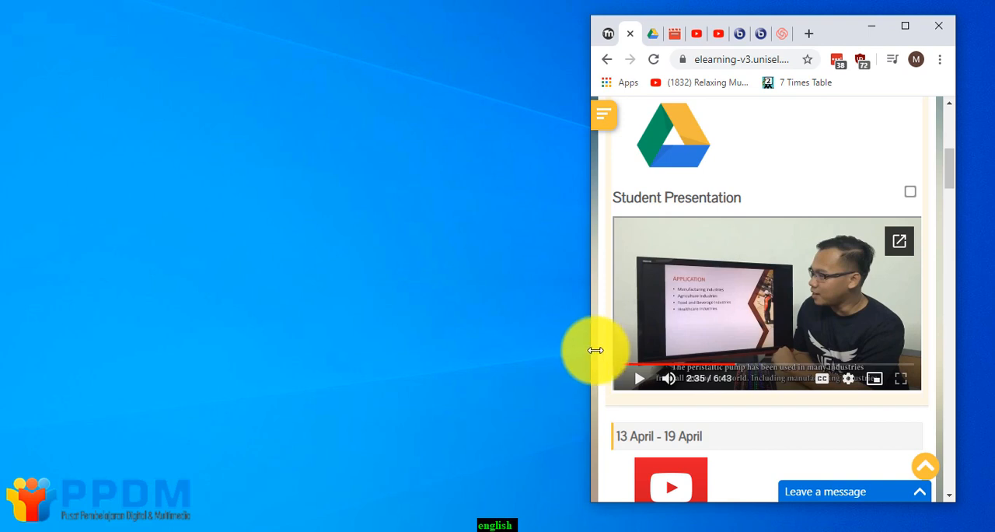
# Check how the YouTube, BigBlueButton, Loom and Google Drive videos fit the narrow course page.
pyautogui.scroll(-7, 676, 378)
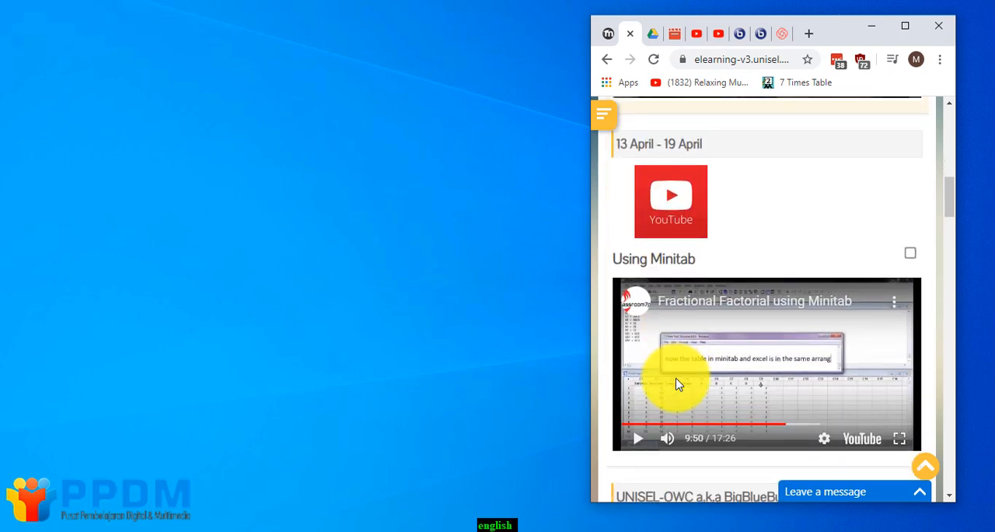
pyautogui.scroll(-8, 676, 383)
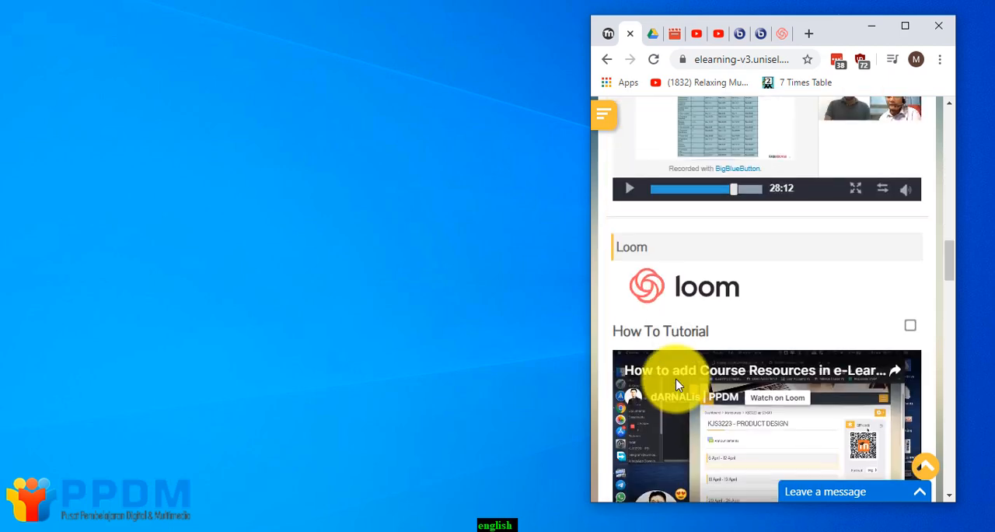
pyautogui.scroll(-10, 676, 386)
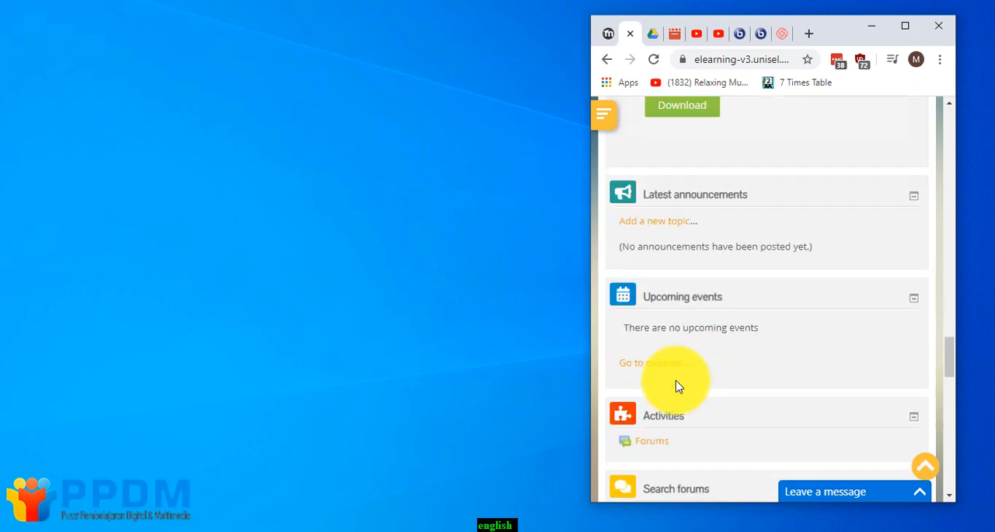
pyautogui.scroll(6, 677, 386)
pyautogui.scroll(15, 676, 387)
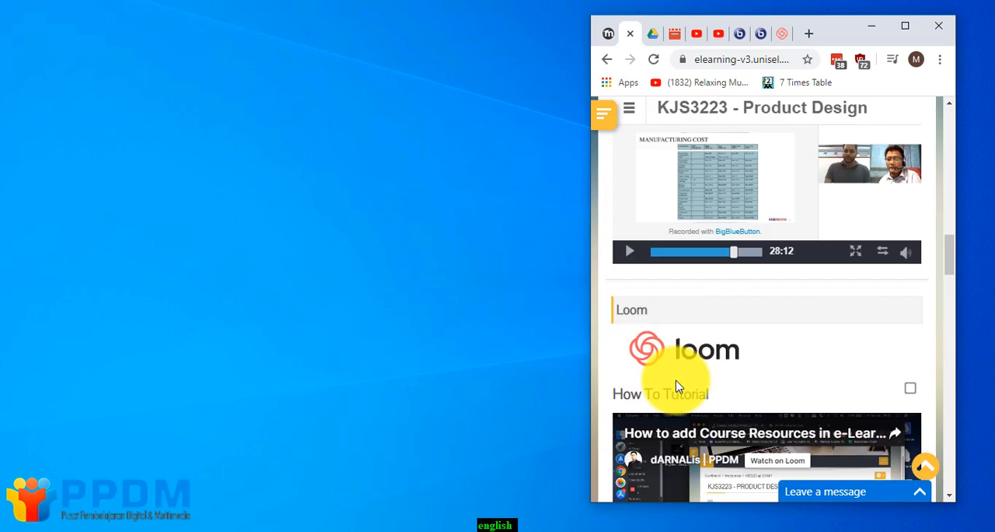
pyautogui.scroll(-5, 676, 386)
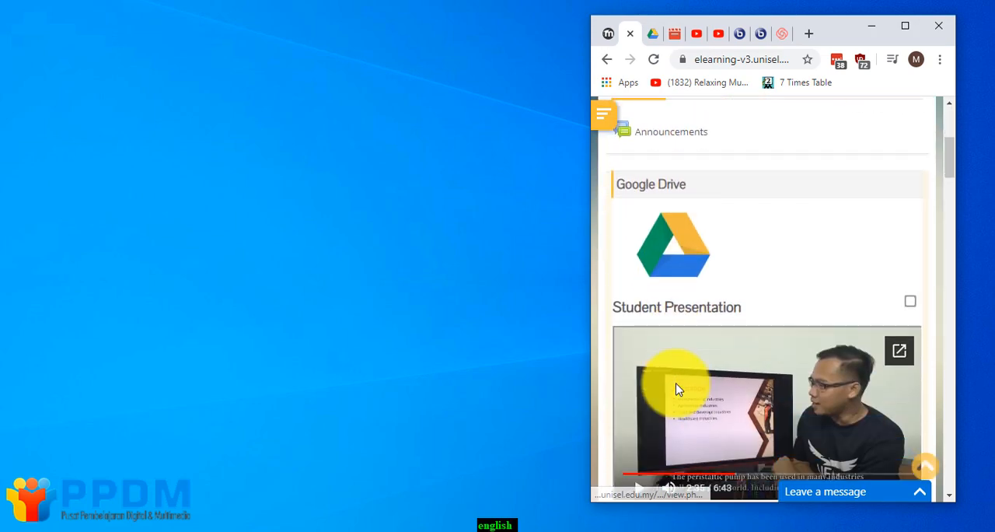